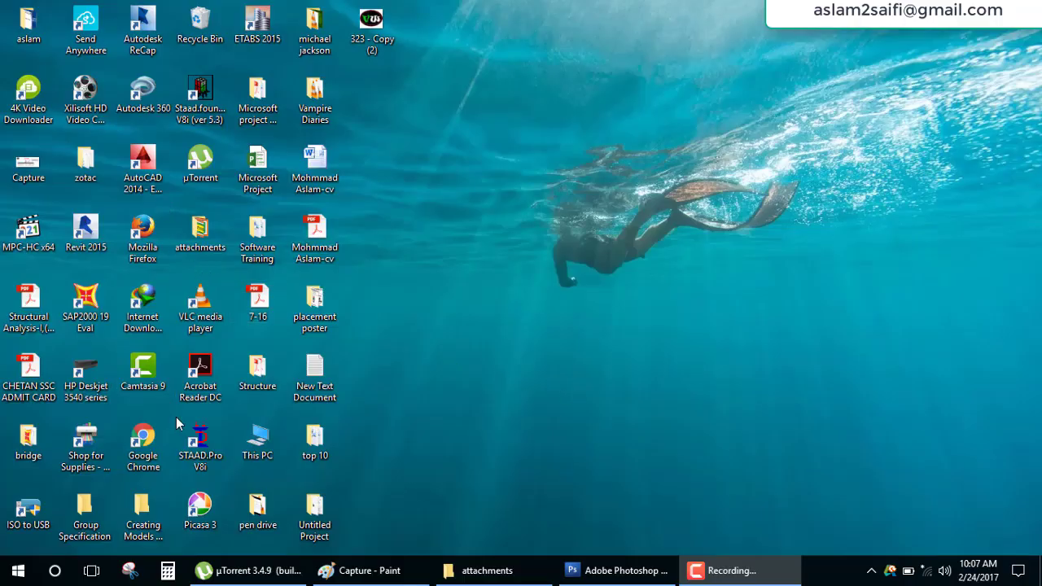
- Launch STAAD.Pro V8i, dismiss the expired license warning, and tick Indian Design Codes
double_click(199, 443)
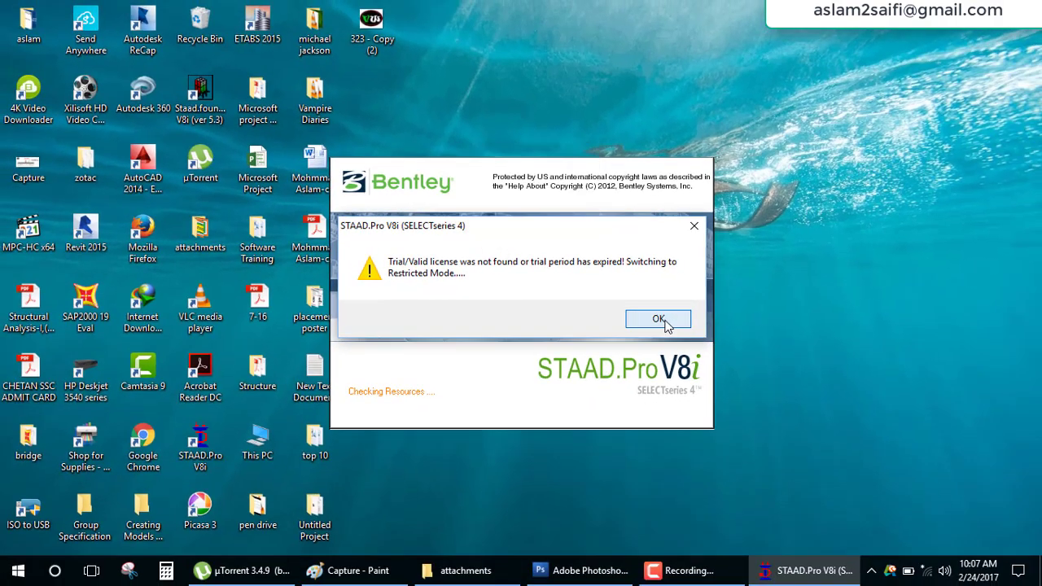
left_click(796, 436)
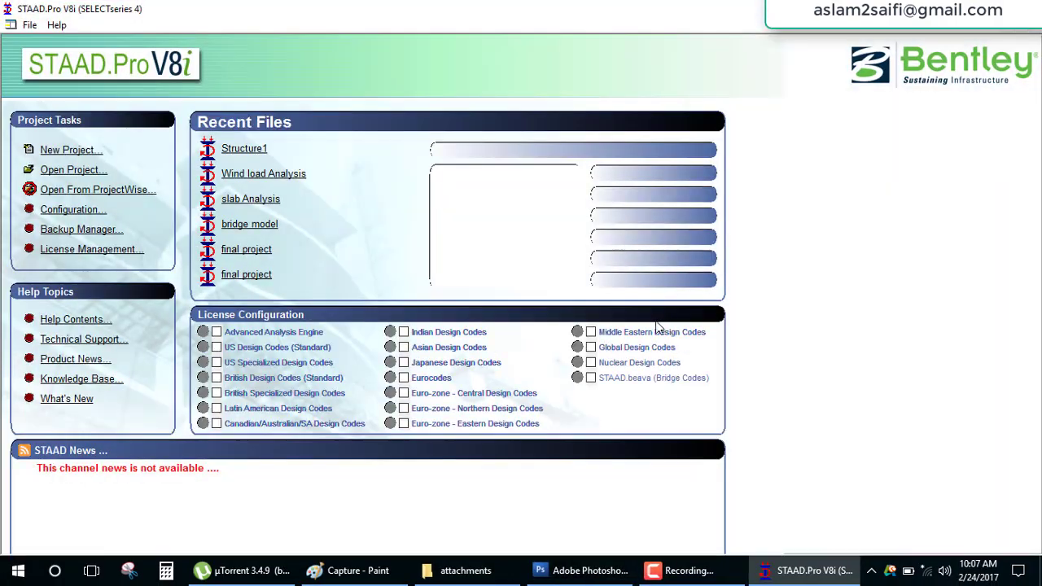
left_click(403, 332)
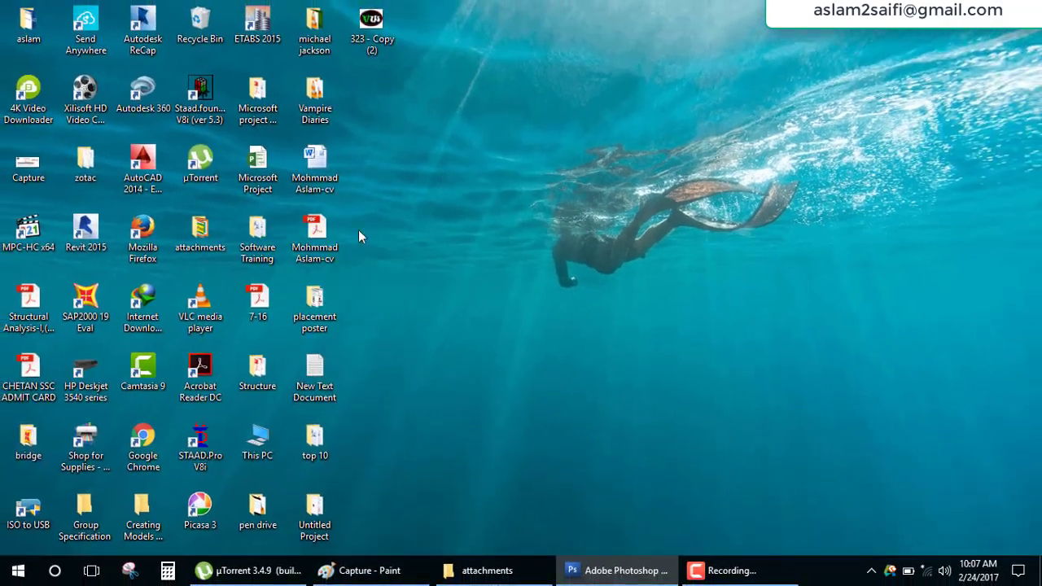
- Relaunch STAAD.Pro as administrator with the Indian Design Codes license enabled
right_click(206, 444)
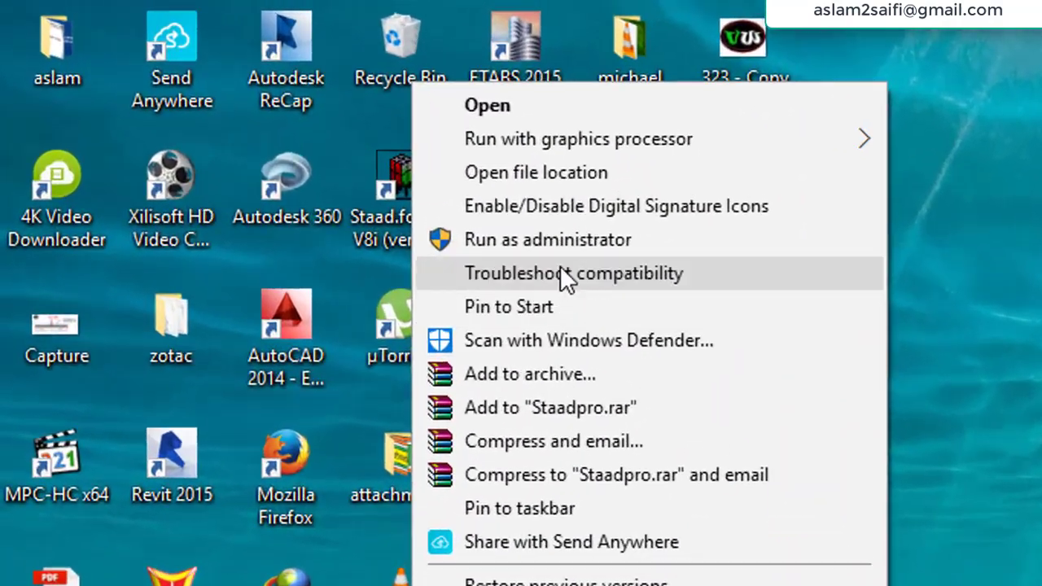
left_click(287, 122)
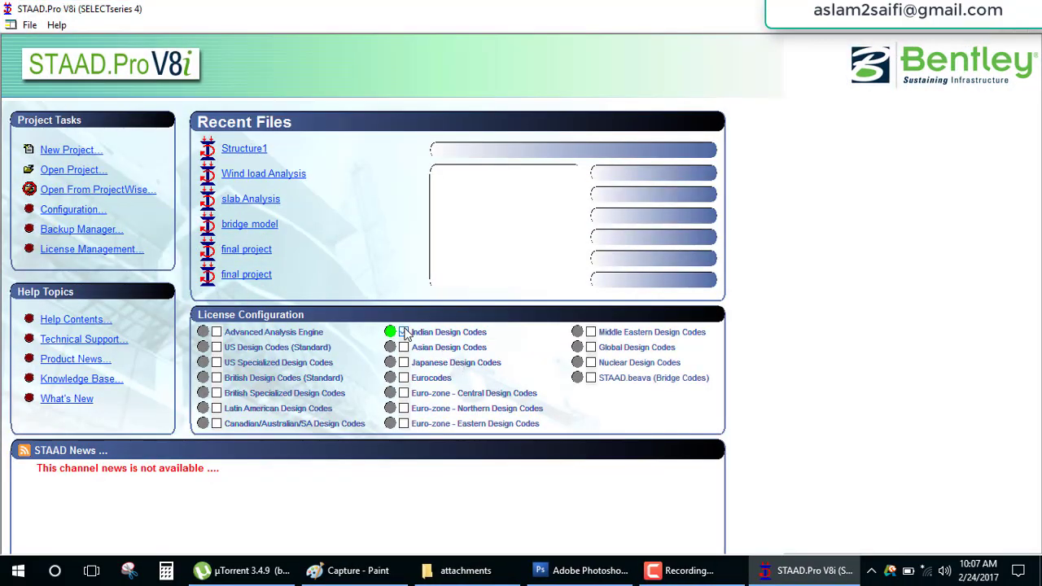
left_click(404, 333)
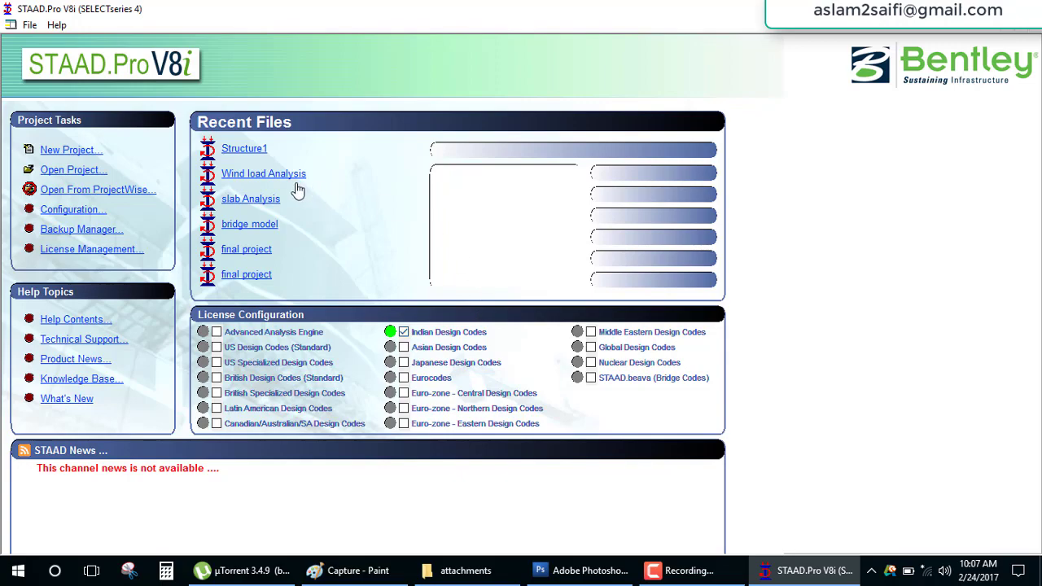
left_click(72, 150)
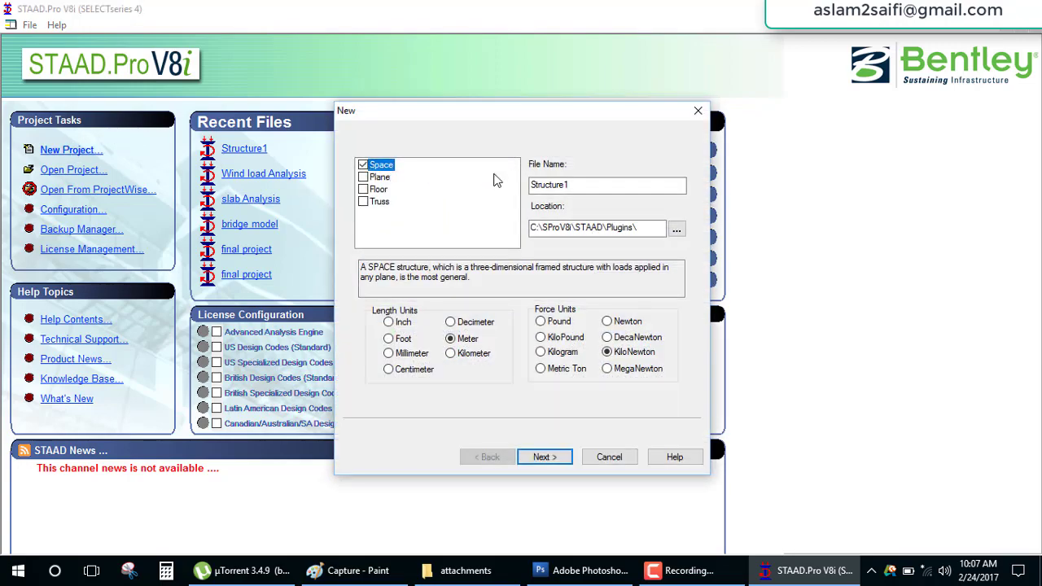
- Name the new project file 'Staad Pro basic day-1'
double_click(543, 181)
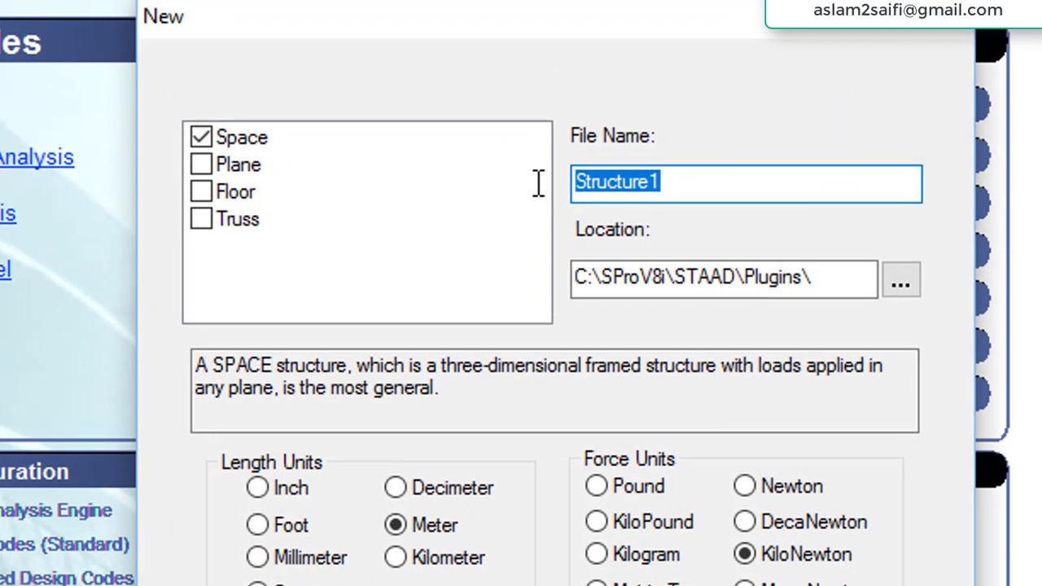
type("St")
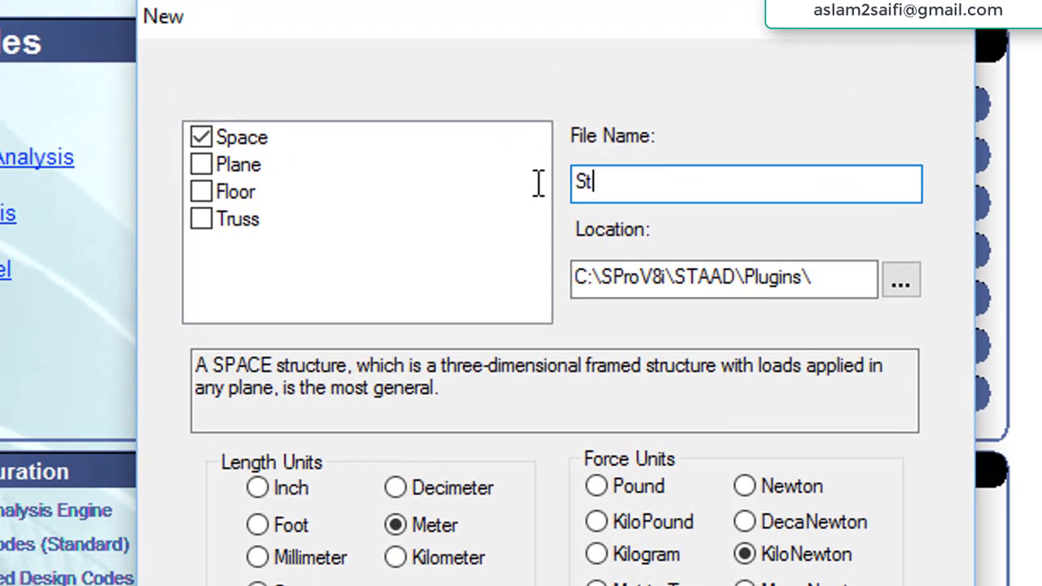
type("aadP")
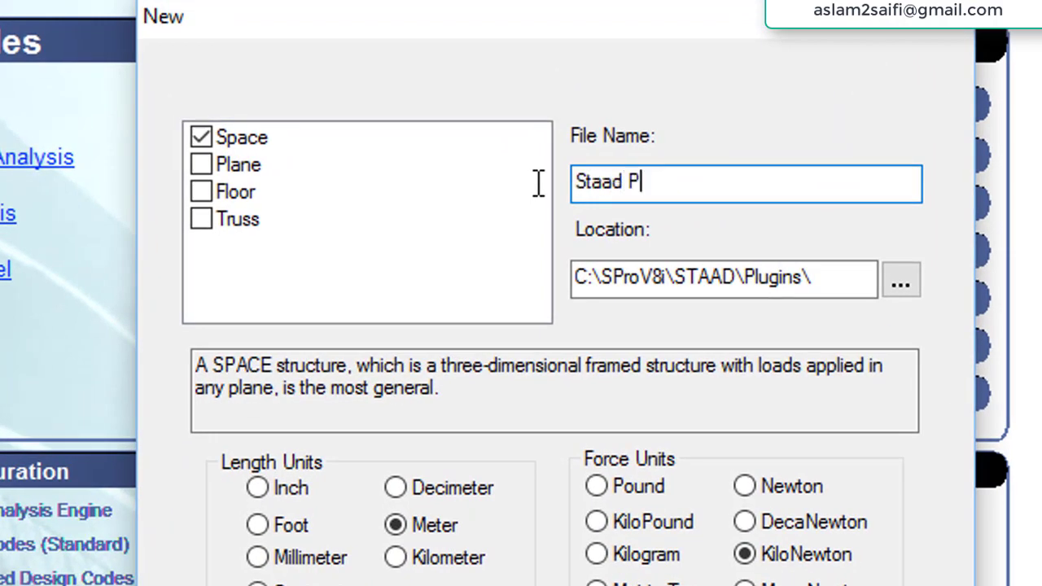
type("ro b")
type("asi")
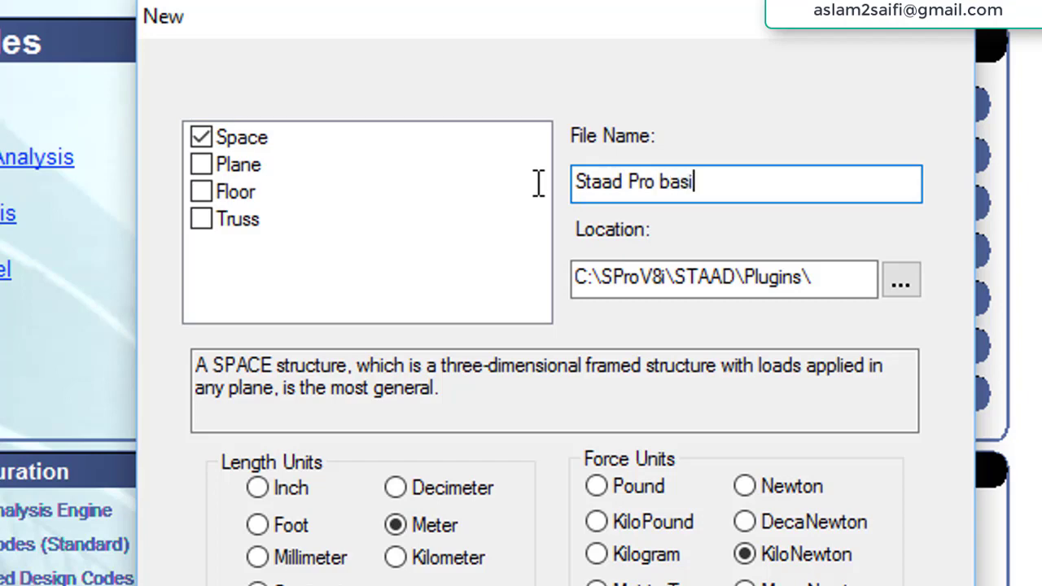
type("cc")
key("BackSpace")
type("dau-")
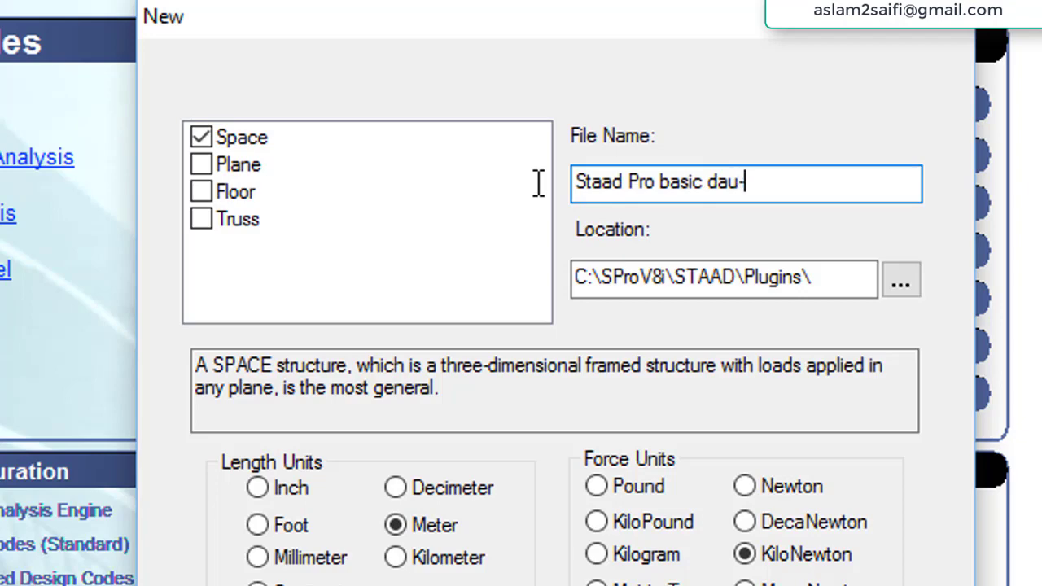
type("1")
key("BackSpace")
key("BackSpace")
key("BackSpace")
type("1")
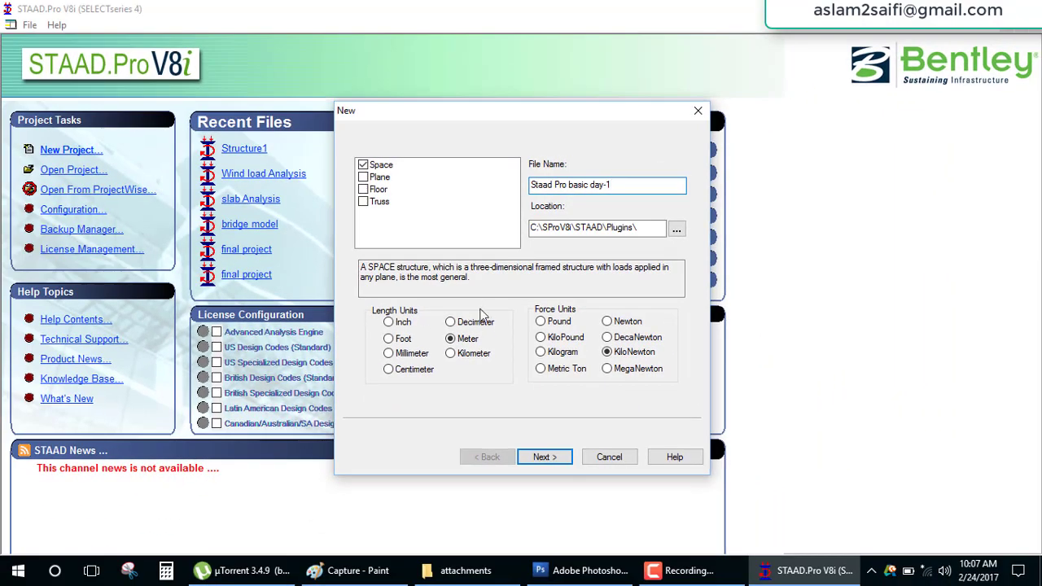
- Keep Space structure in metres and kilonewtons, start with Add Beam, and finish setup
left_click(454, 343)
left_click(606, 352)
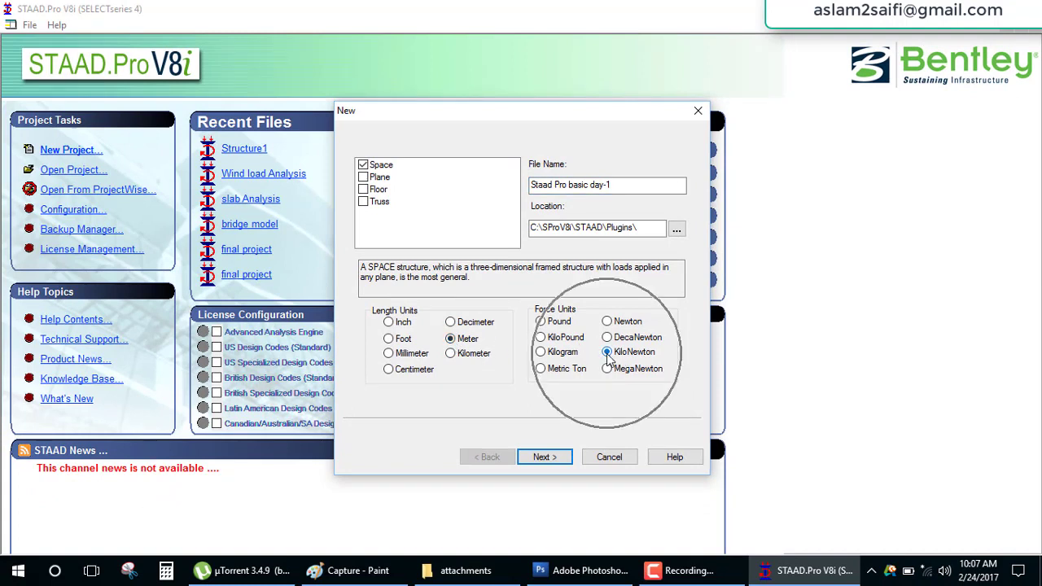
left_click(372, 167)
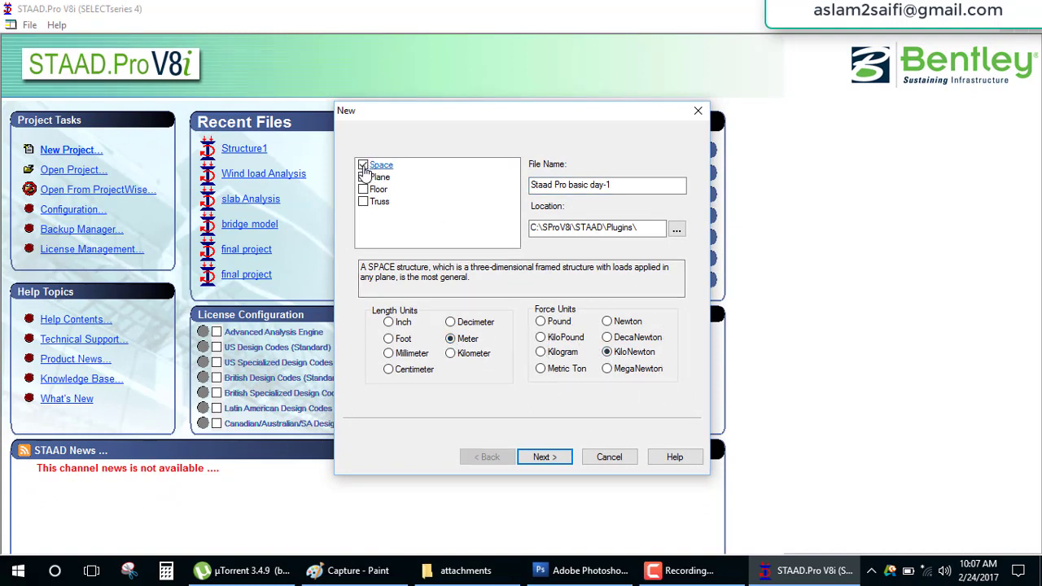
left_click(364, 167)
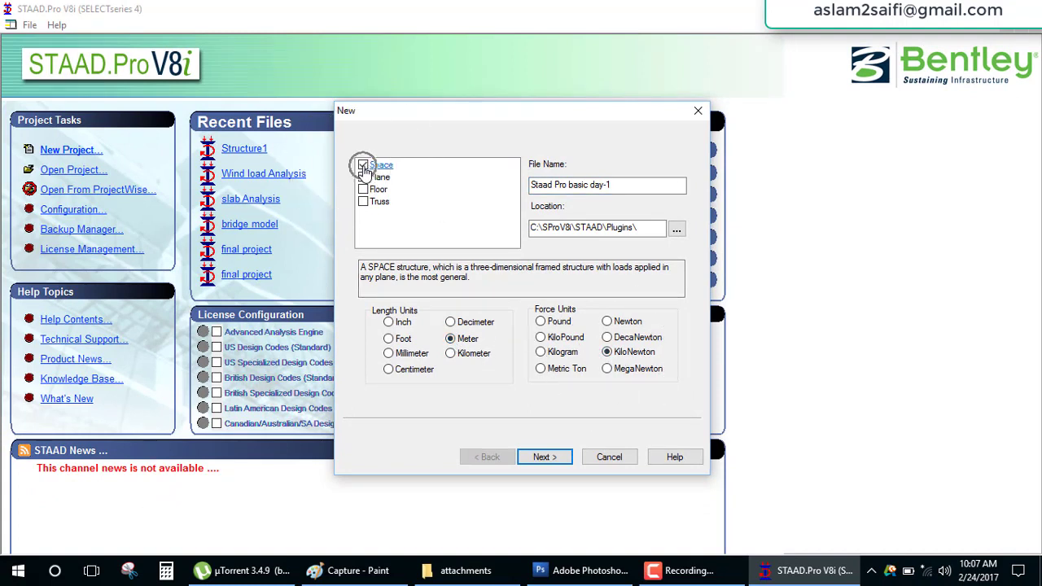
left_click(544, 456)
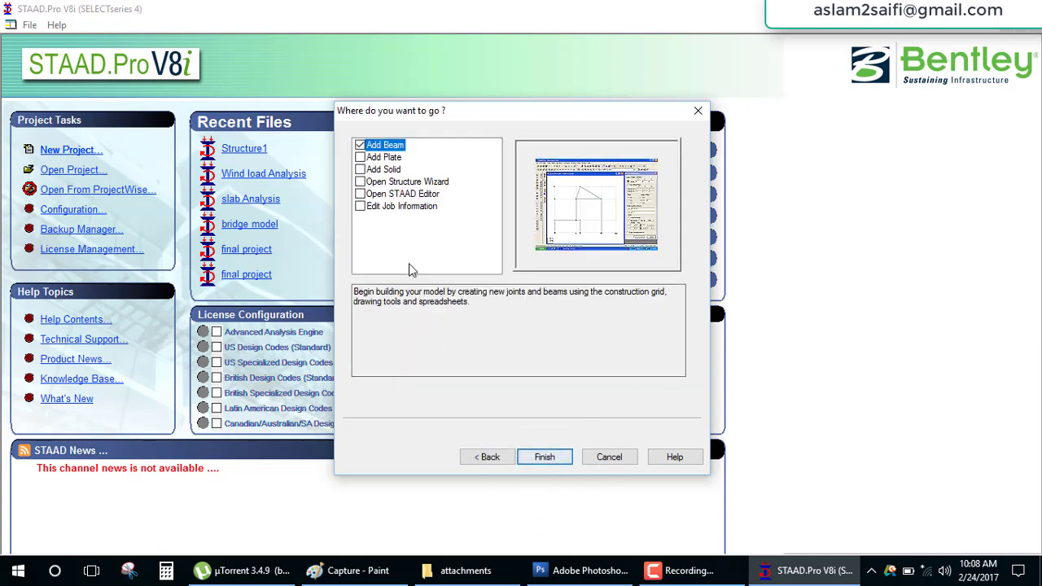
left_click(385, 147)
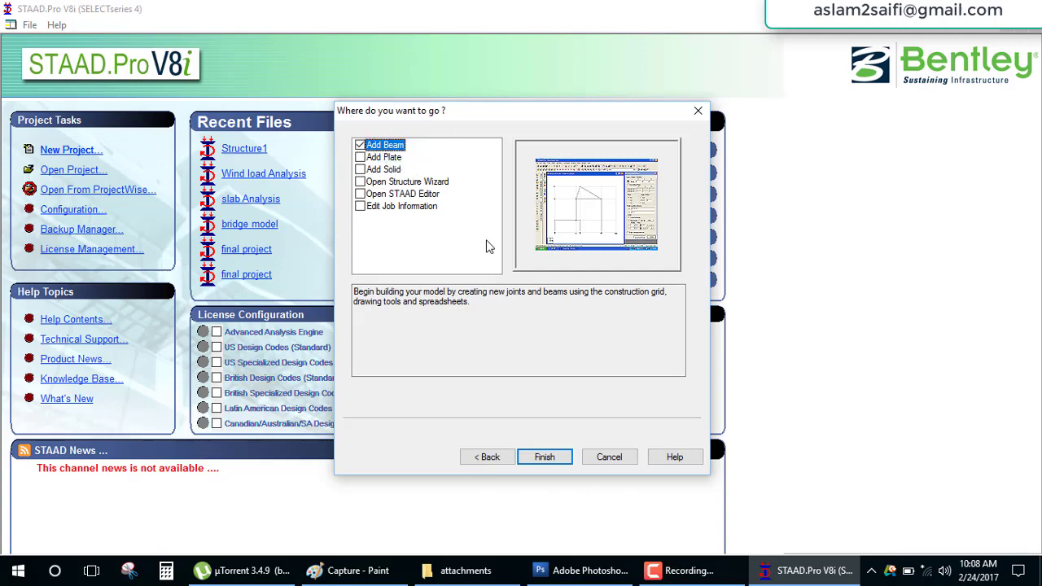
left_click(549, 463)
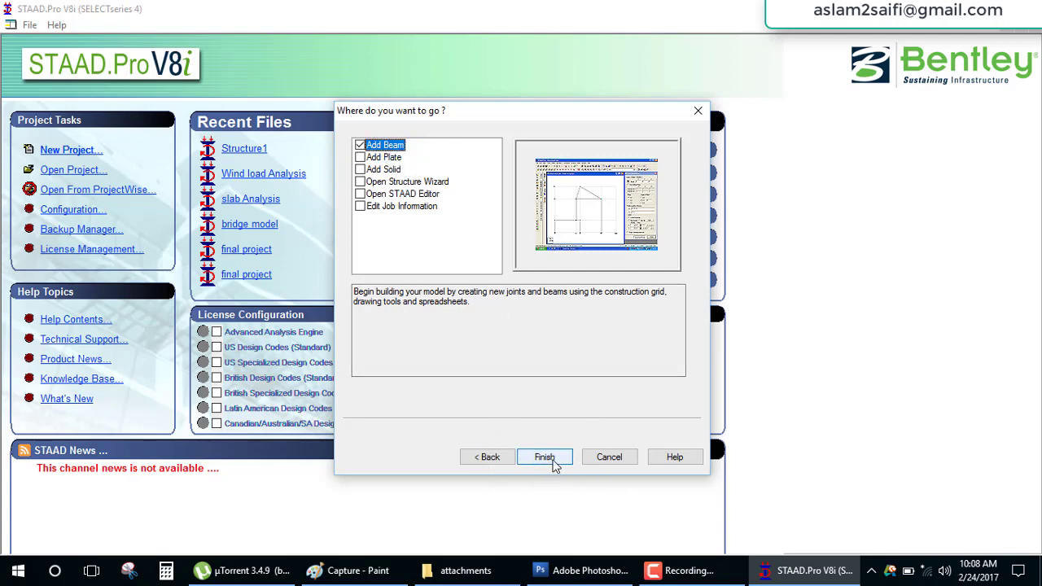
left_click(552, 461)
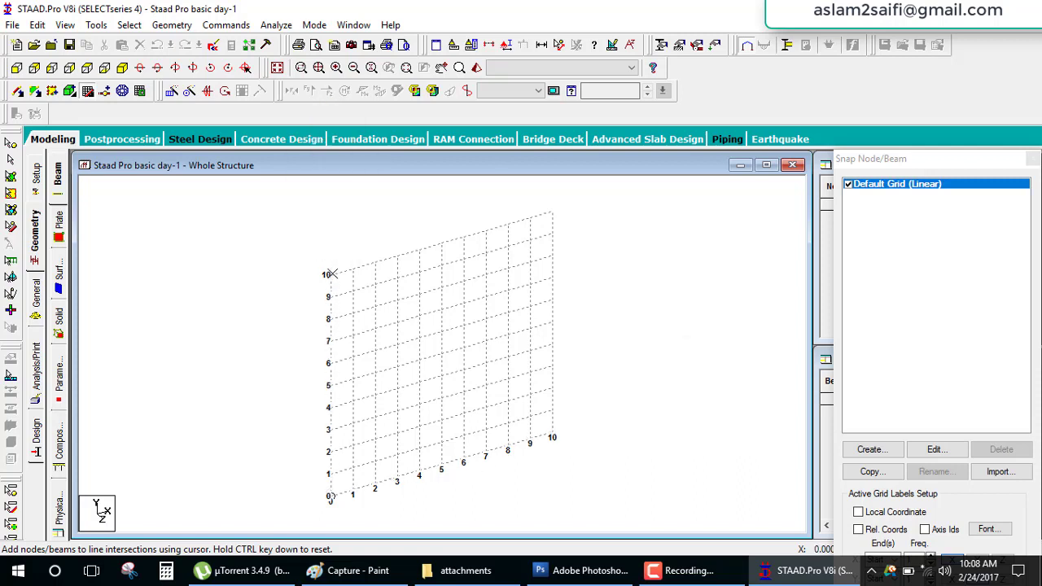
- Show the empty 0-10 linear grid face-on using the View From +Z front view
left_click(330, 497)
left_click(17, 69)
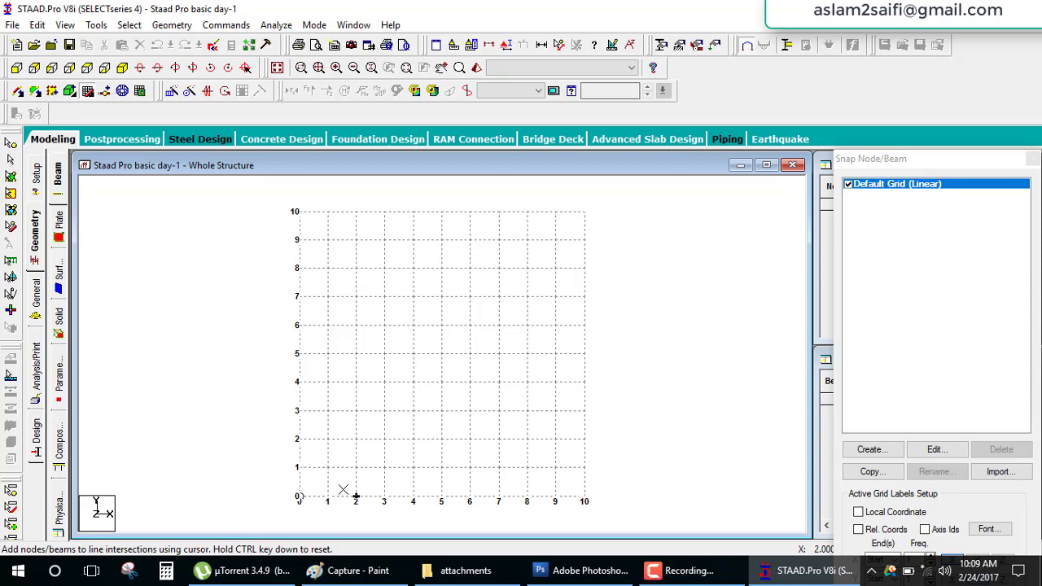
left_click(454, 487)
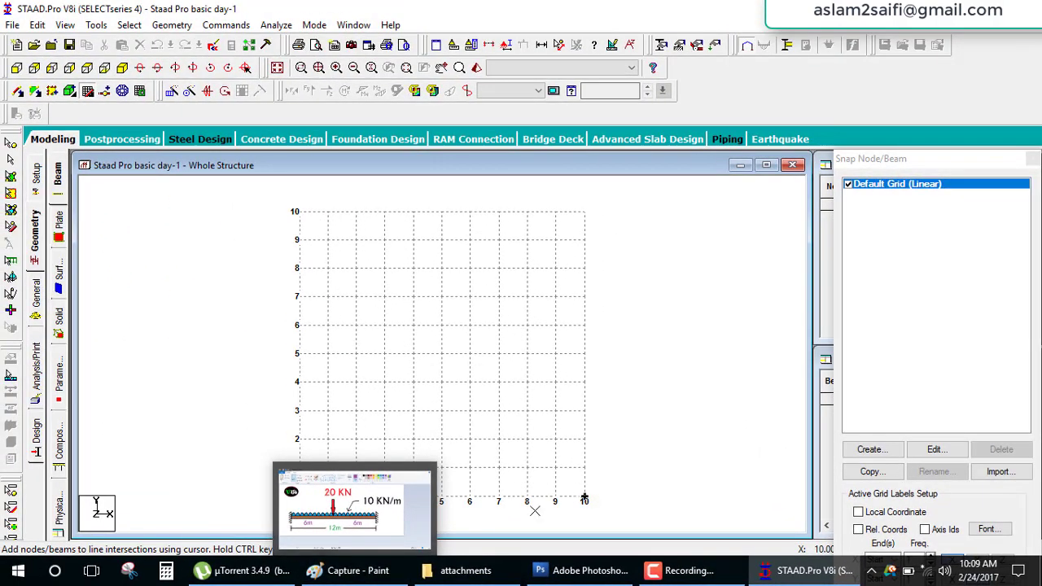
- Underline the 12m span on Paint's beam sketch with the red brush, then return to STAAD.Pro
left_click(354, 573)
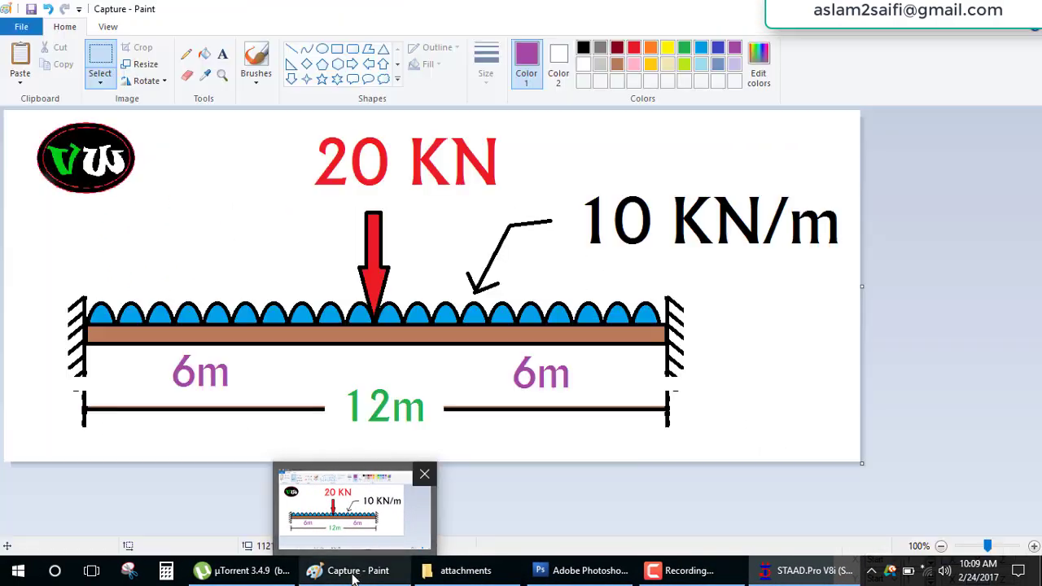
left_click(256, 62)
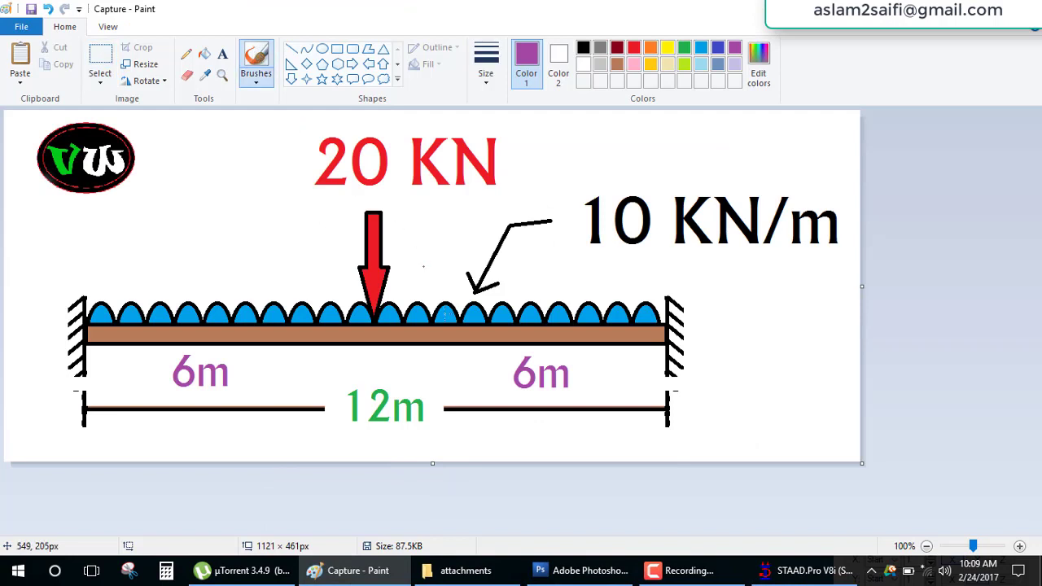
left_click(634, 49)
mouse_move(350, 426)
left_mouse_down()
mouse_move(386, 426)
mouse_move(411, 441)
left_mouse_up()
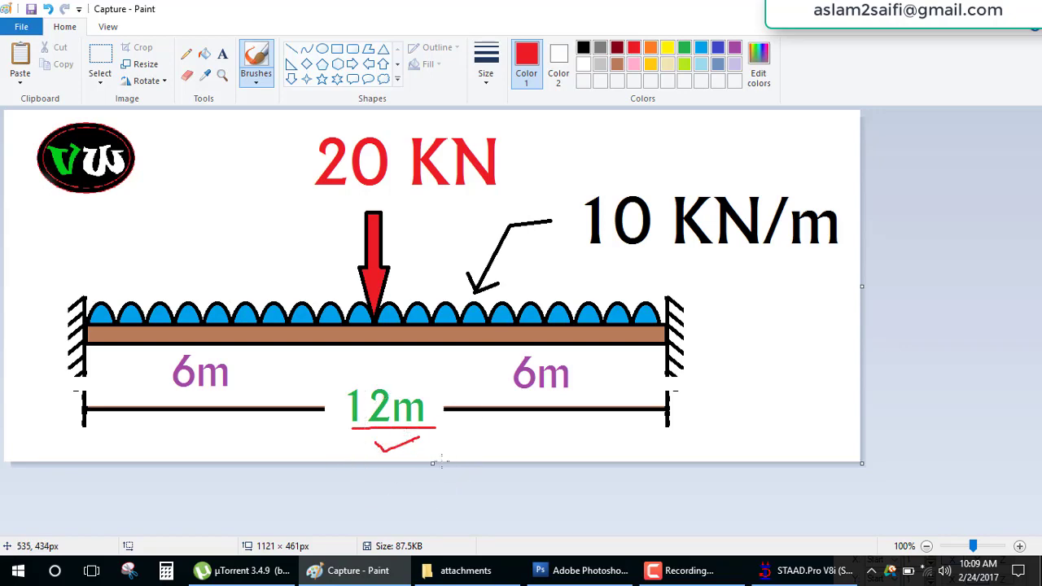
left_click(806, 570)
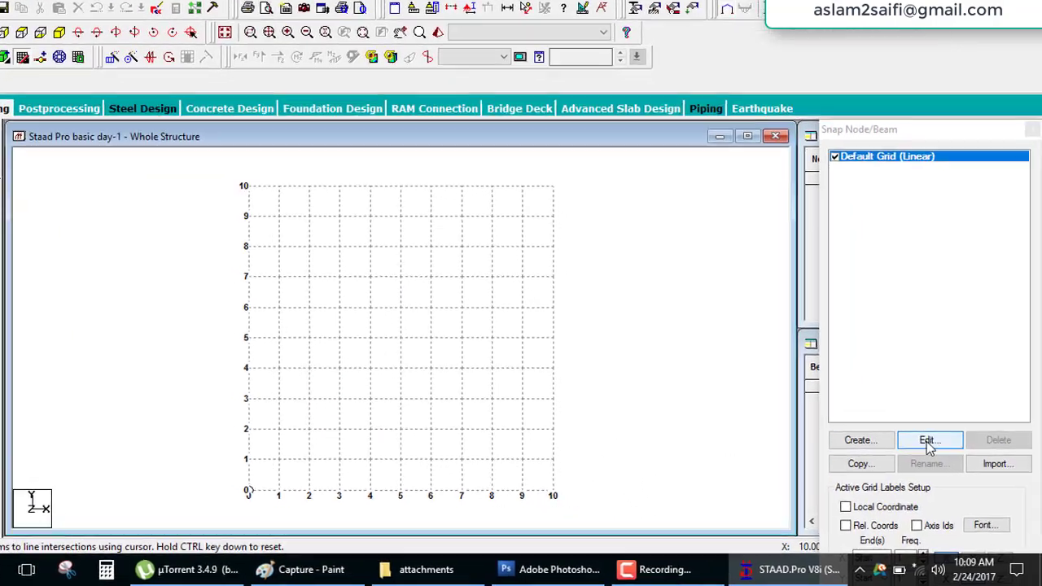
- Extend the grid's X extent to 12 and draw a beam from X 0 to 12
left_click(928, 441)
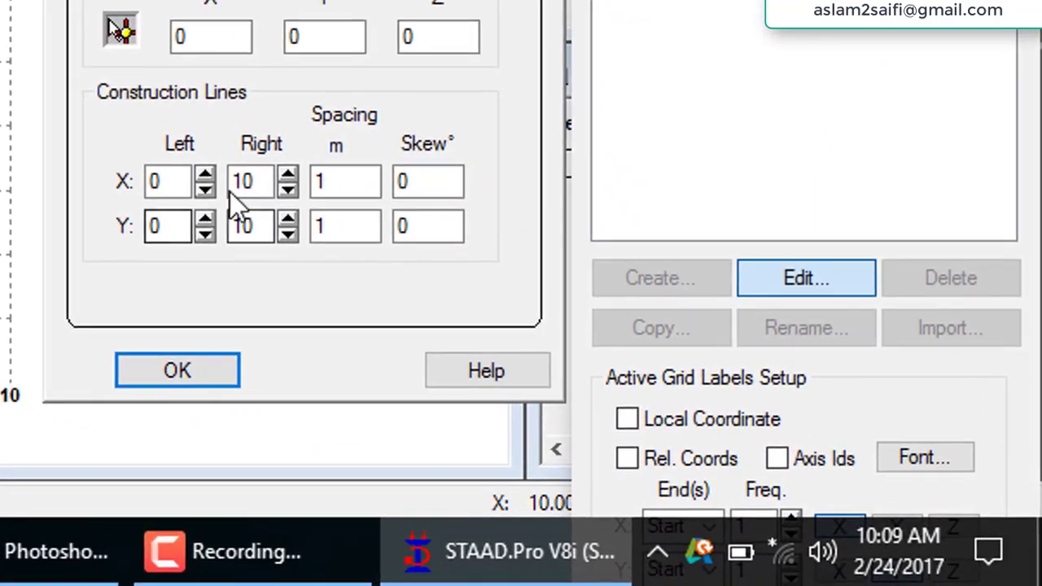
double_click(307, 210)
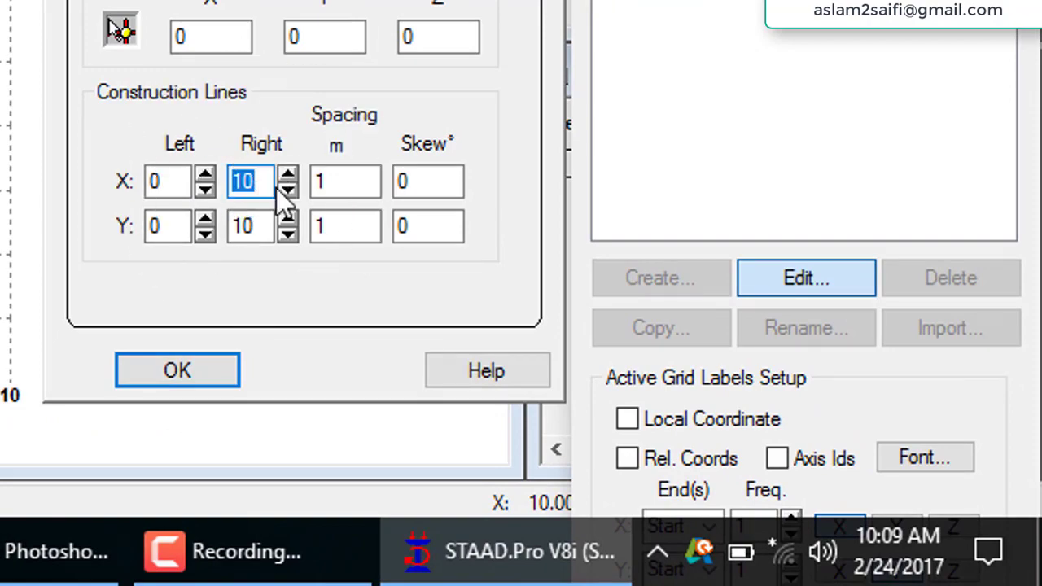
left_click(293, 176)
left_click(293, 176)
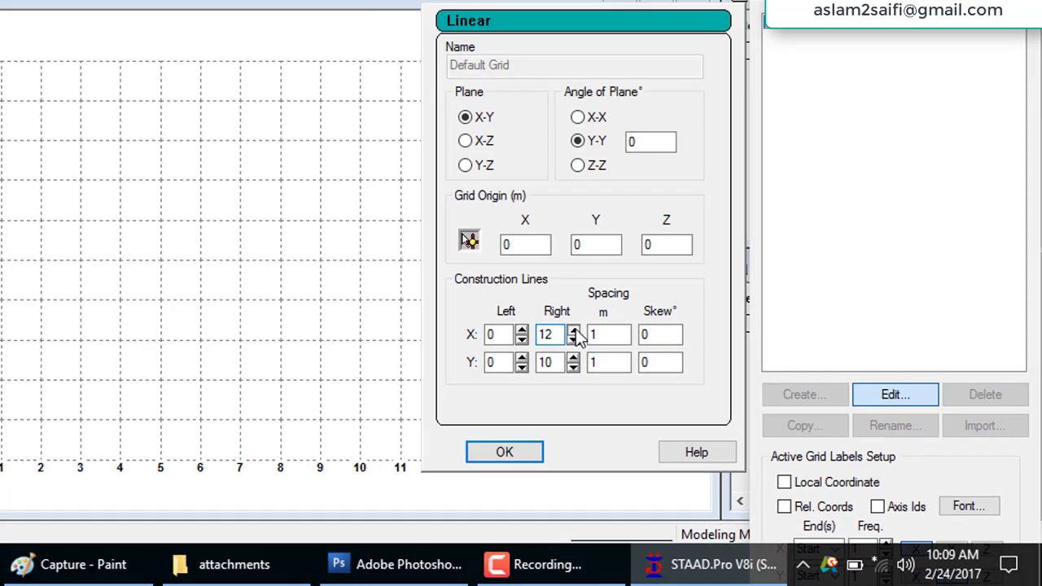
left_click(658, 490)
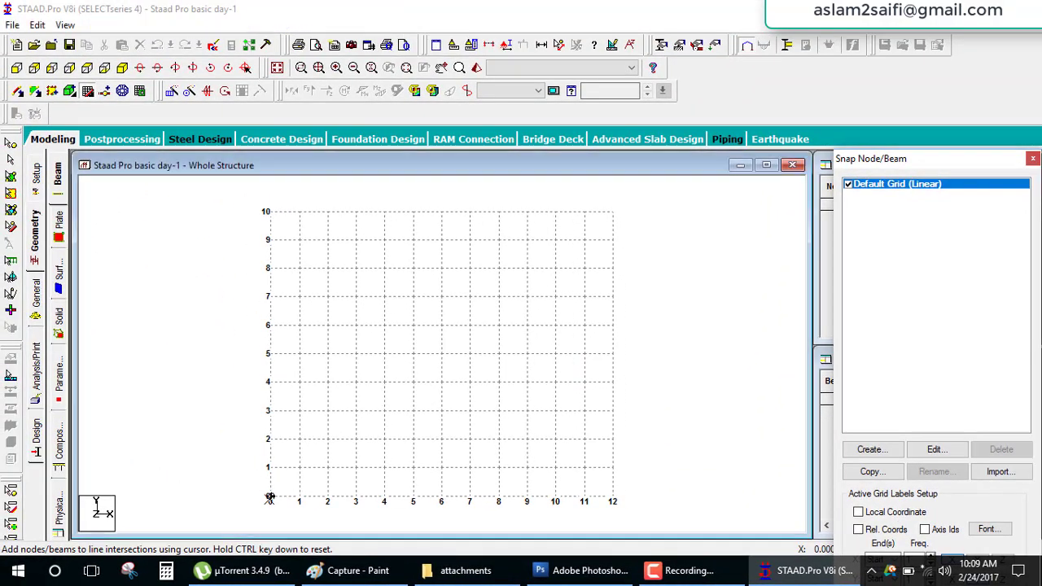
left_click(270, 498)
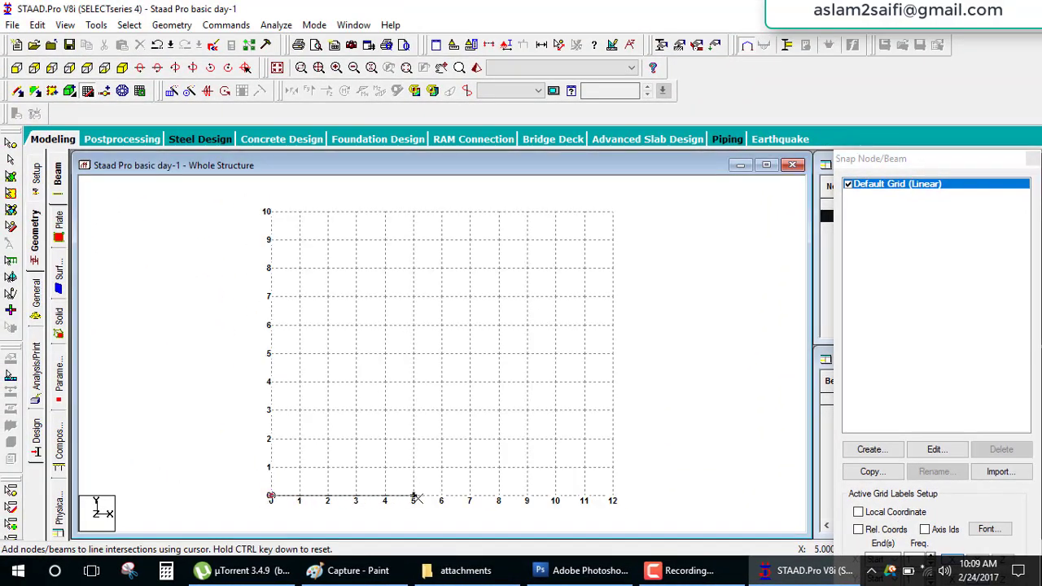
left_click(612, 498)
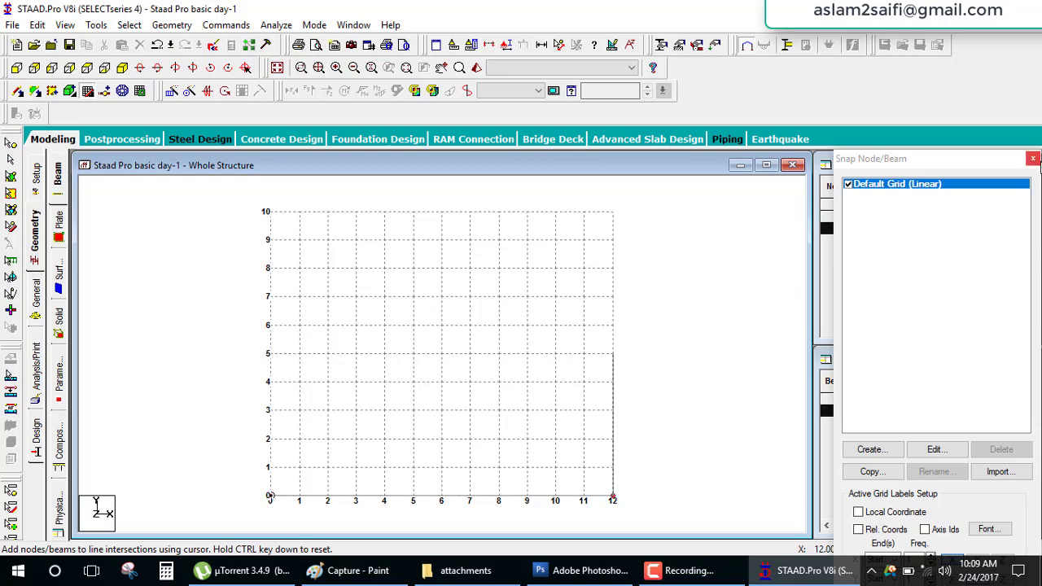
left_click(1033, 159)
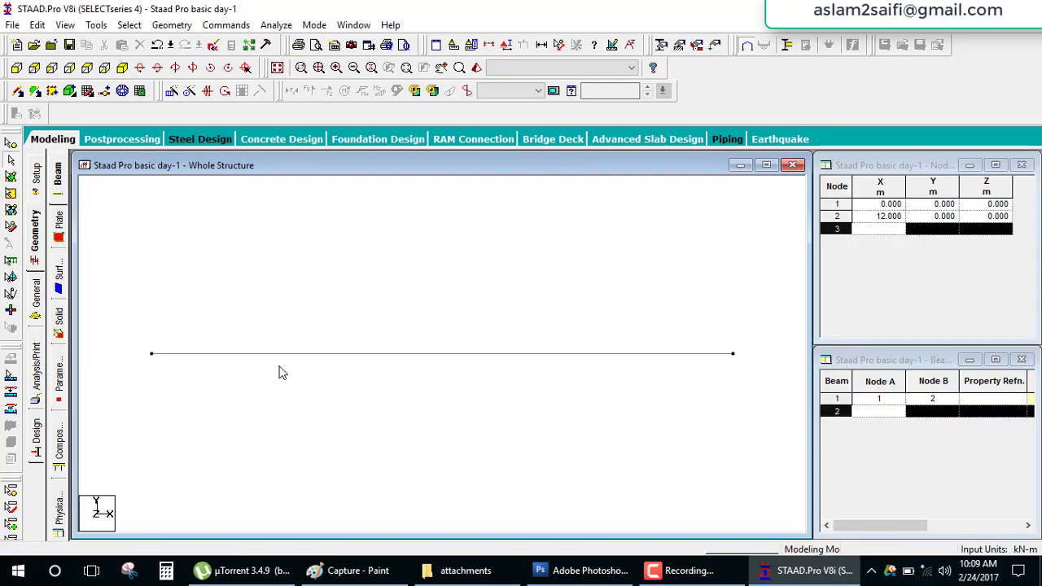
- Display the 12.00m node-to-node distance between nodes 1 and 2
left_click(409, 360)
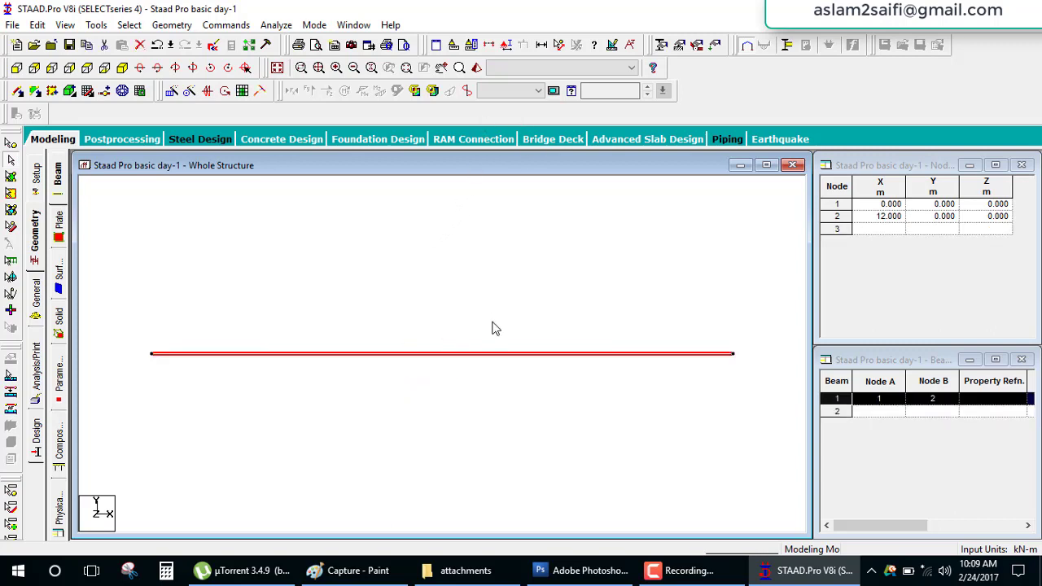
left_click(559, 45)
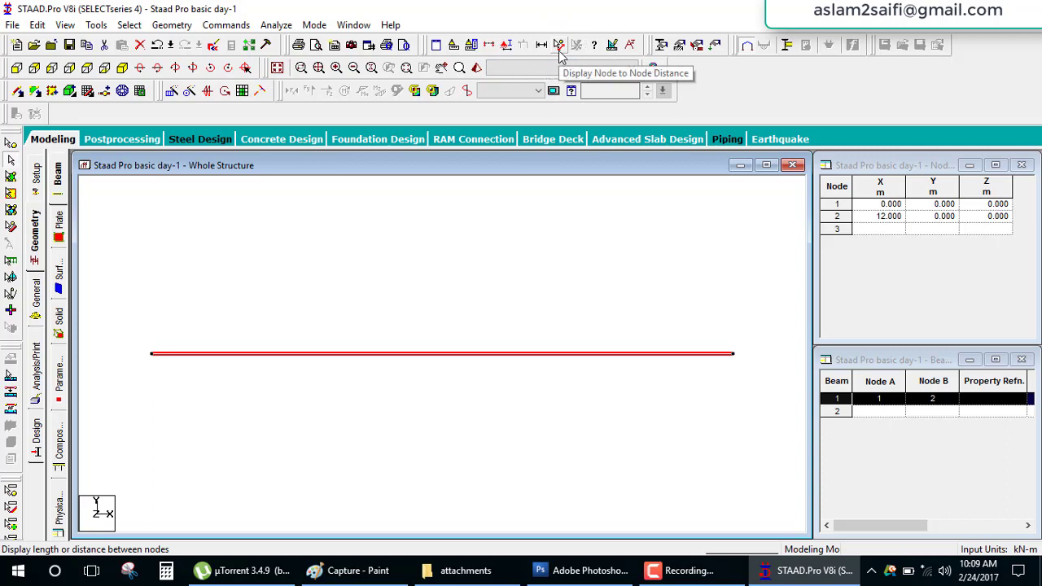
left_click(153, 357)
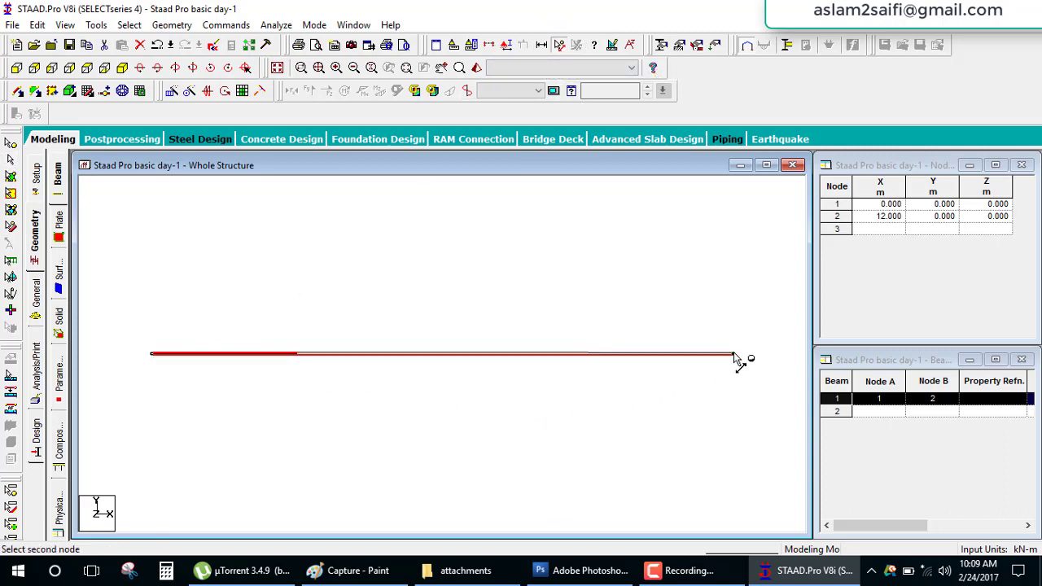
left_click(734, 356)
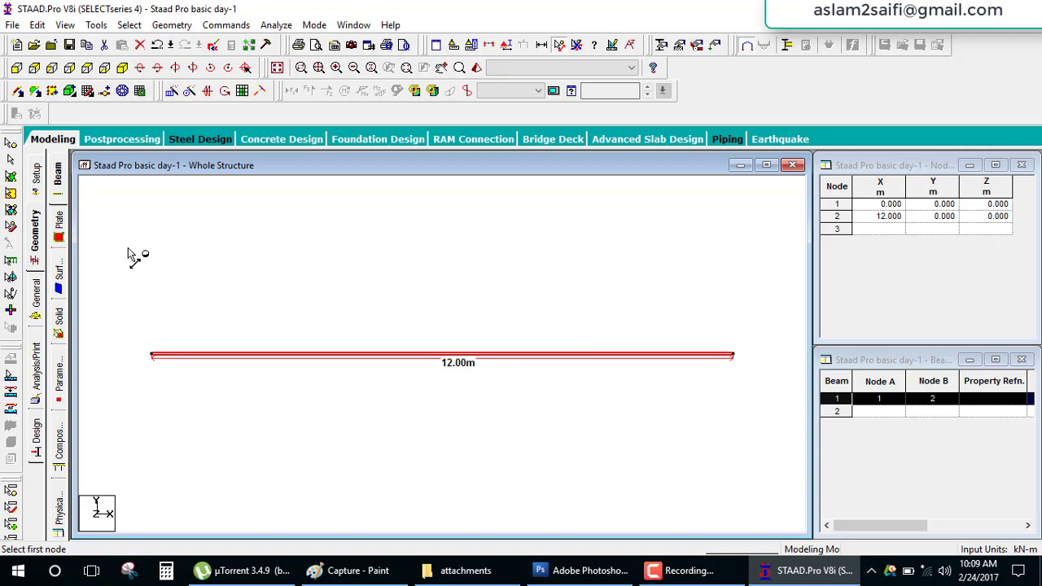
left_click(10, 159)
left_click(269, 257)
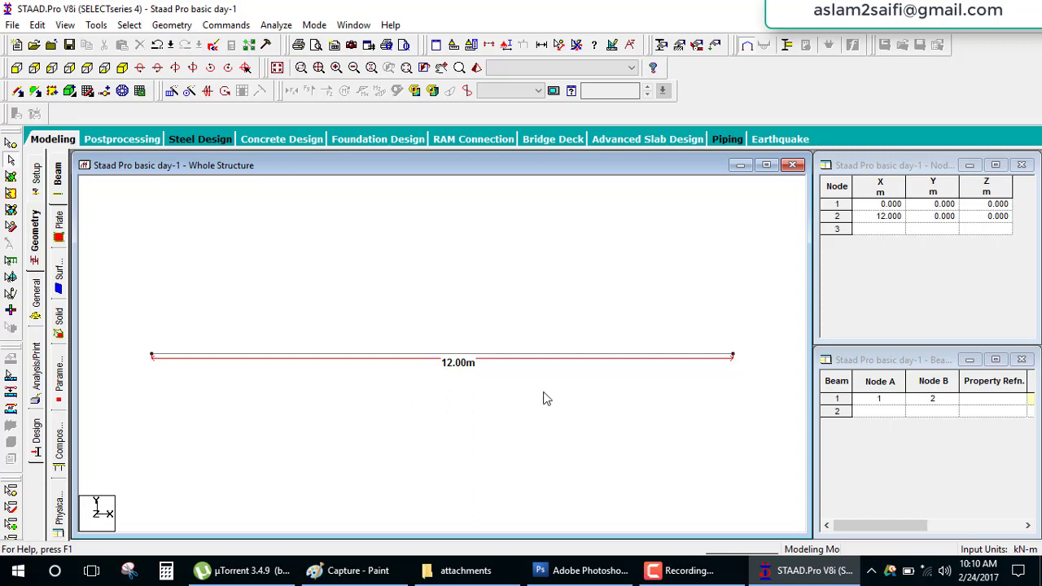
- Draw red ticks beside the left and right fixed supports on the Paint sketch
left_click(375, 571)
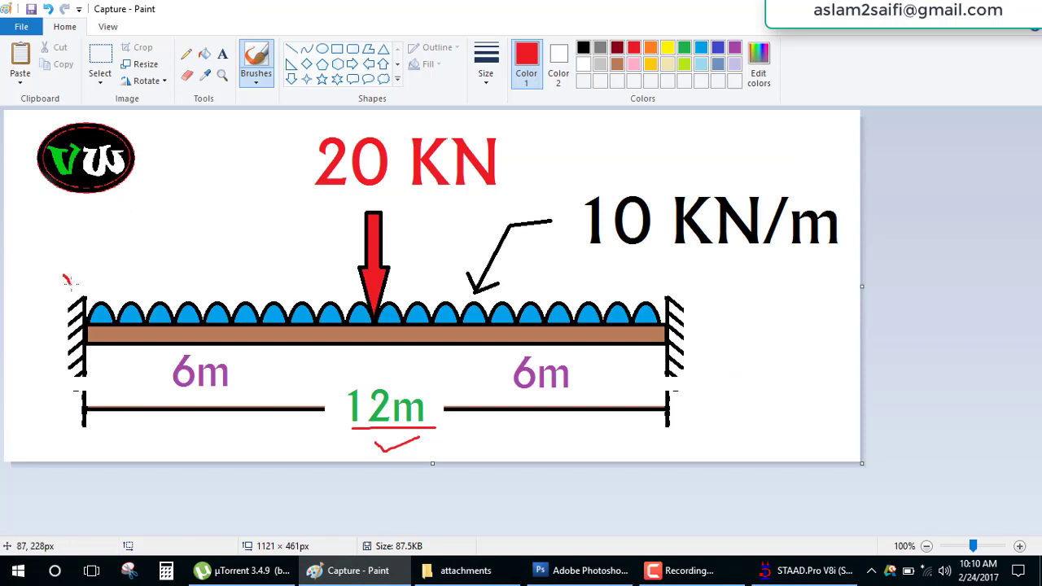
left_click_drag(70, 285, 108, 265)
mouse_move(696, 310)
left_mouse_down()
mouse_move(705, 324)
mouse_move(743, 301)
left_mouse_up()
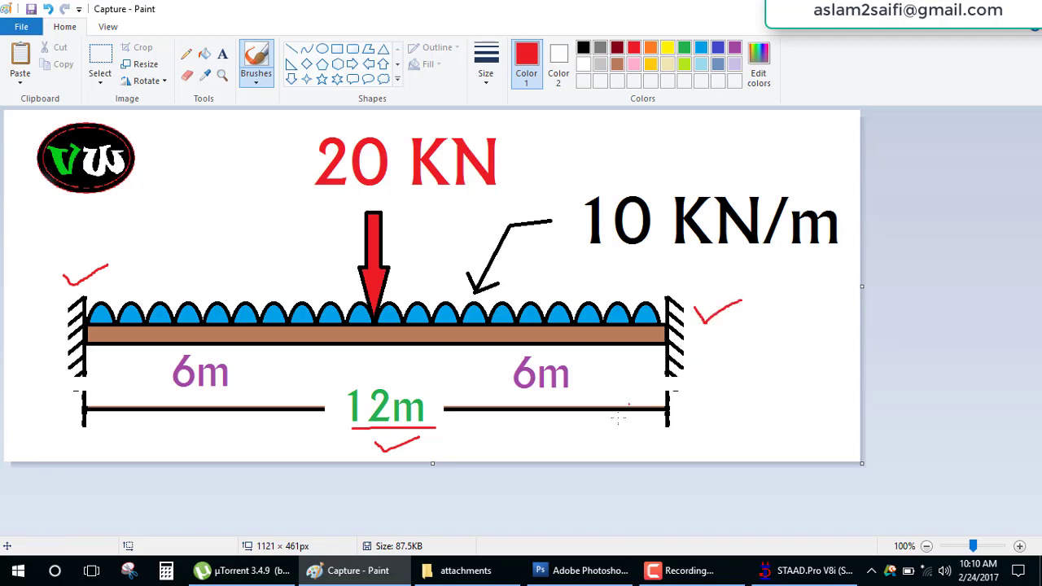
left_click(765, 567)
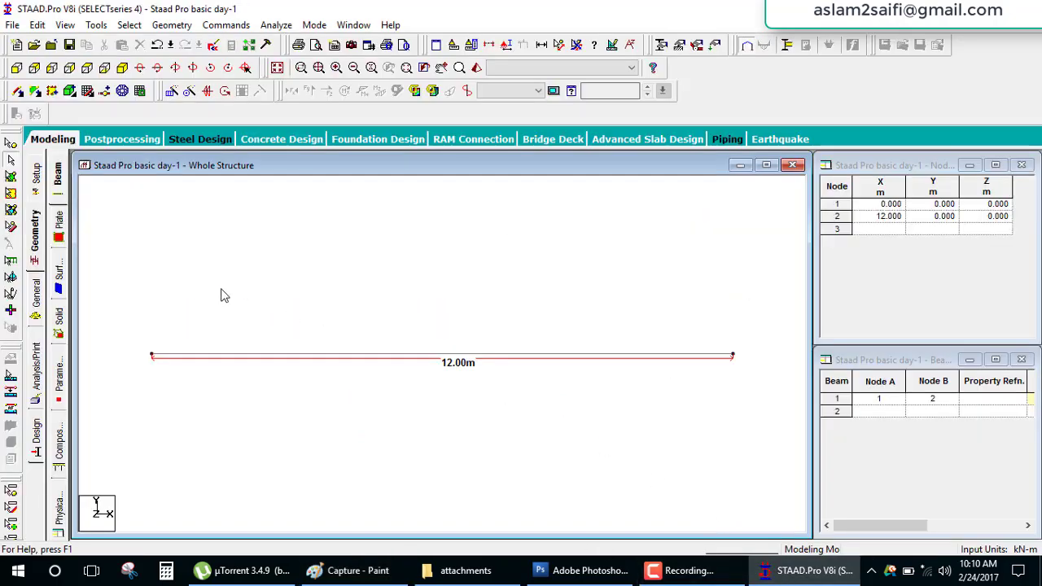
- Create a Fixed support, added as Support 2
left_click(36, 301)
left_click(59, 297)
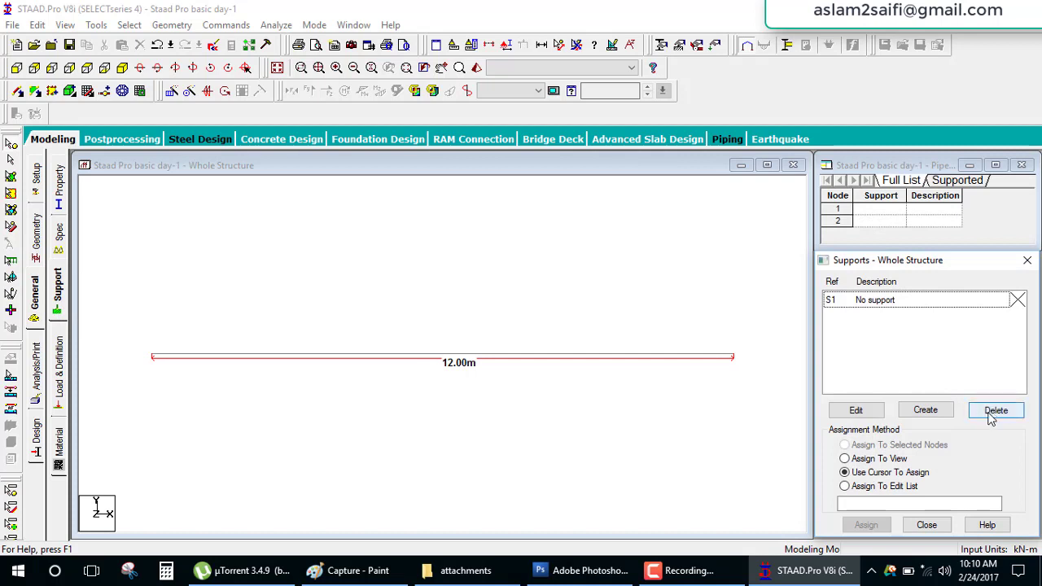
left_click(942, 418)
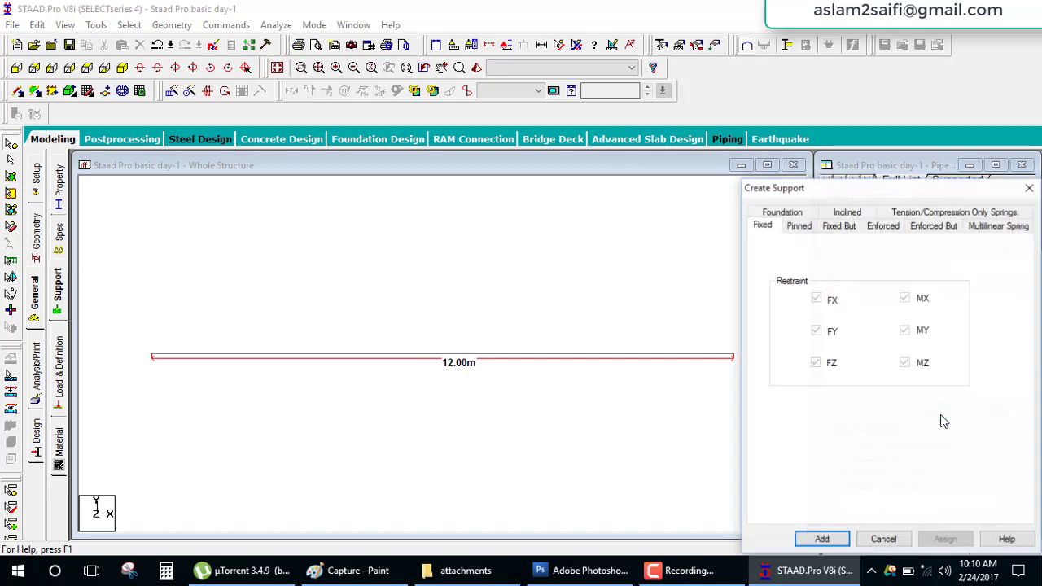
left_click(759, 230)
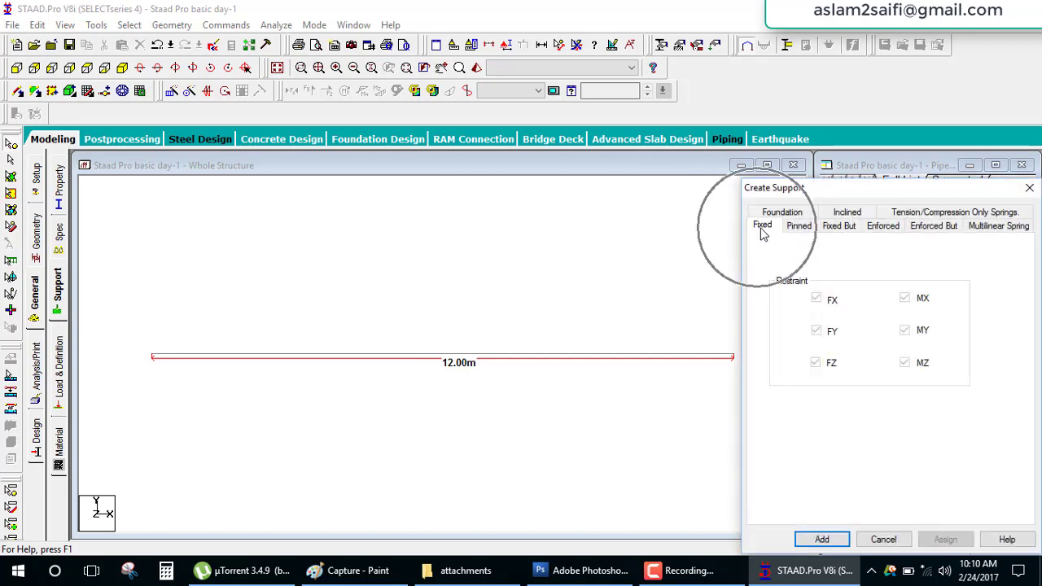
left_click(830, 539)
- Assign Support 2 to beam end nodes 1 and 2 and confirm
left_click(873, 317)
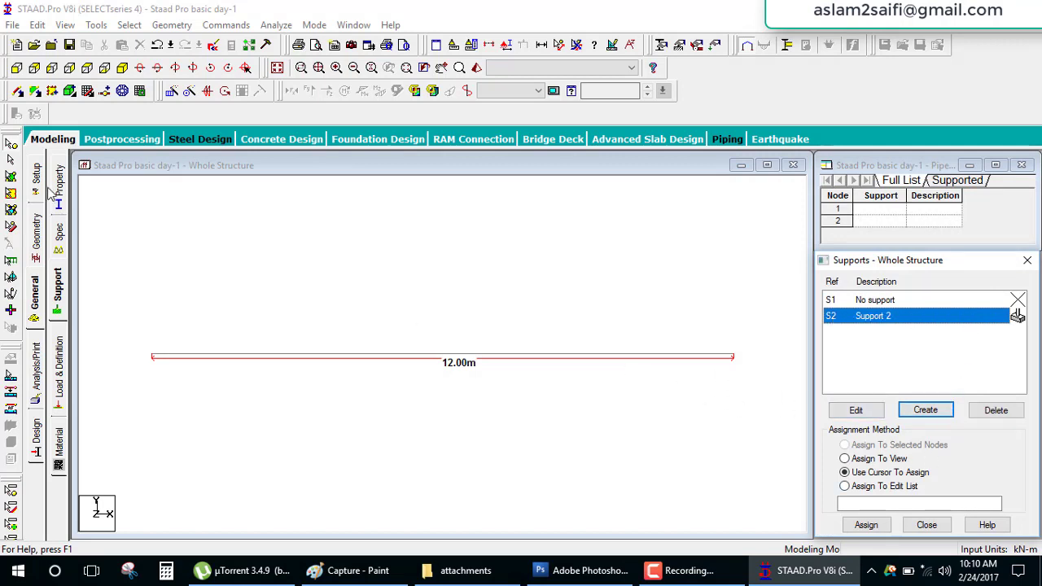
left_click(150, 351)
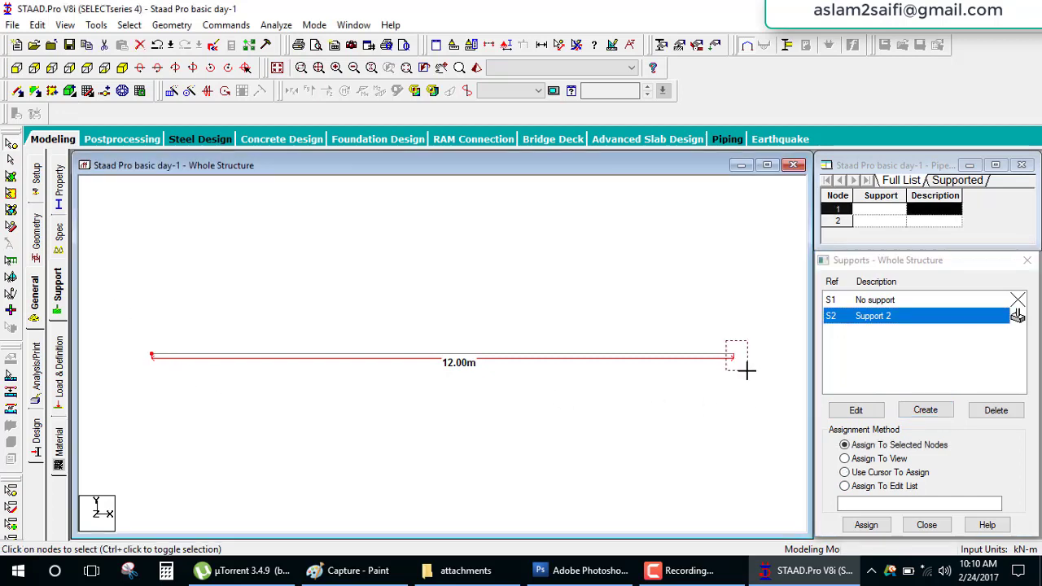
left_click_drag(726, 341, 747, 371)
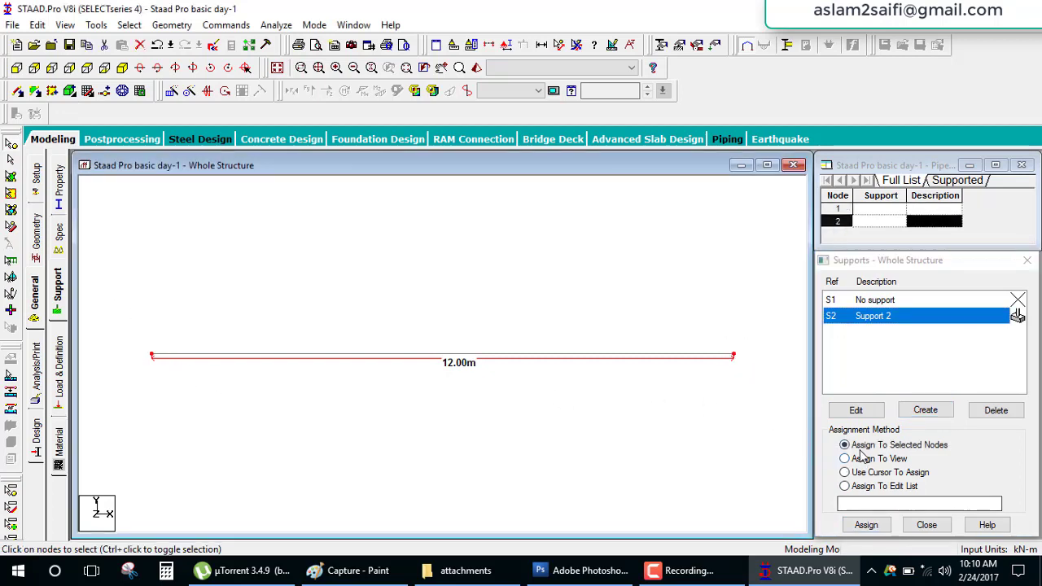
left_click(867, 525)
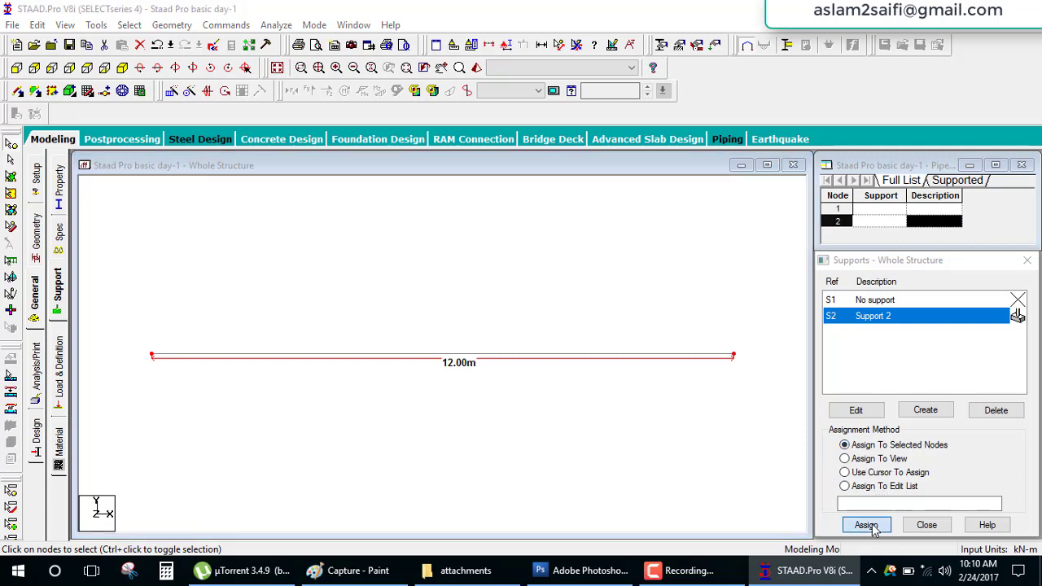
left_click(856, 434)
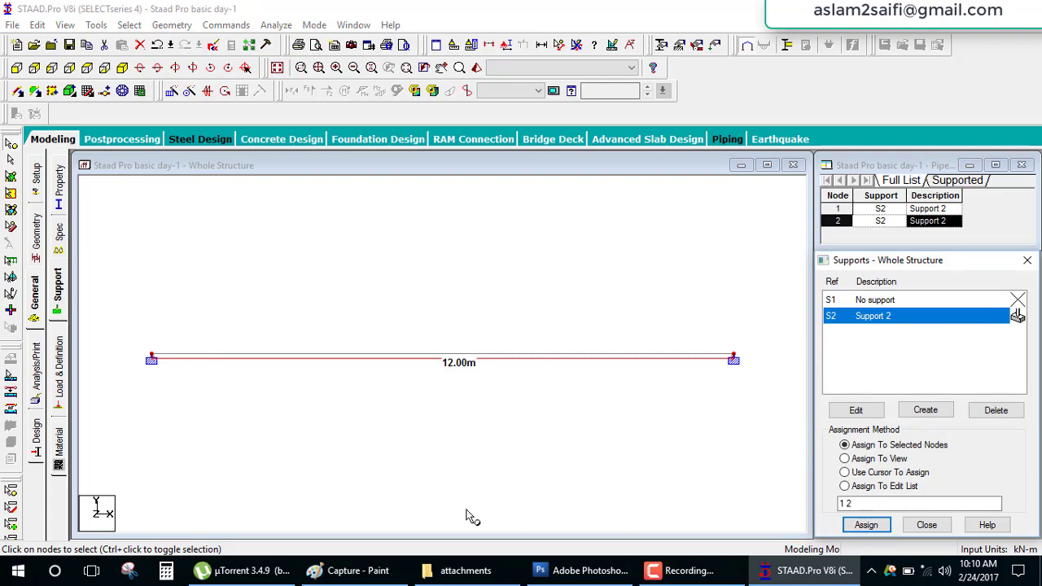
- Underline the 10 KN/m load in red and add an underlined 'udl' label on the Paint sketch
left_click(350, 570)
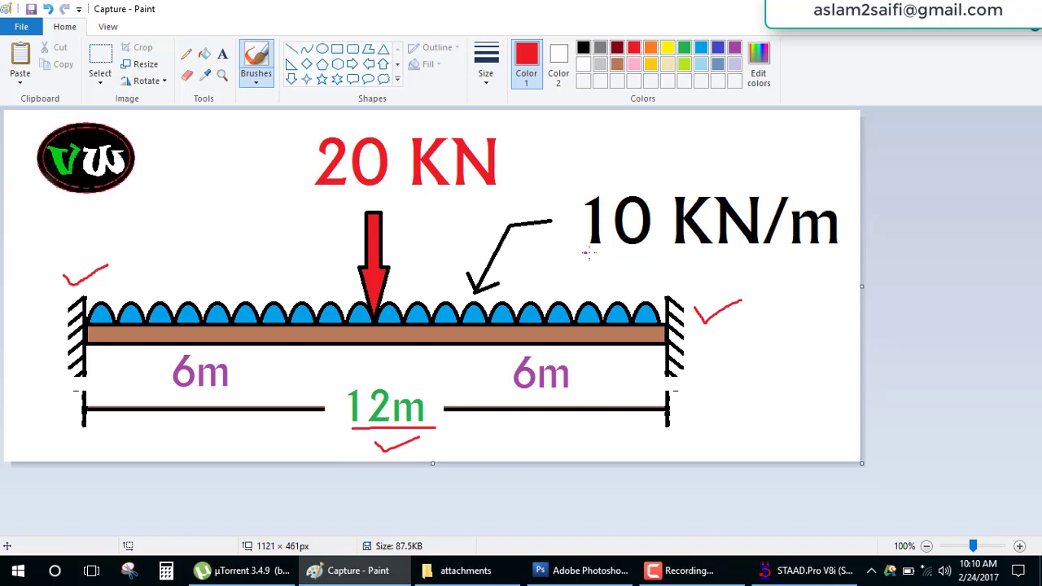
left_click_drag(584, 254, 829, 260)
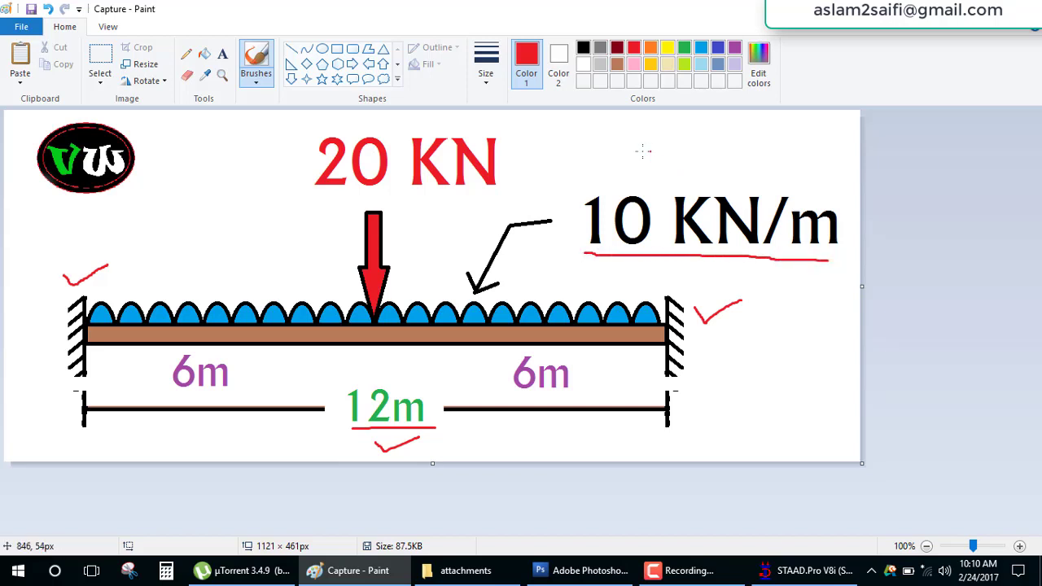
mouse_move(624, 153)
left_mouse_down()
mouse_move(690, 155)
mouse_move(689, 139)
mouse_move(705, 167)
mouse_move(713, 136)
mouse_move(743, 167)
left_mouse_up()
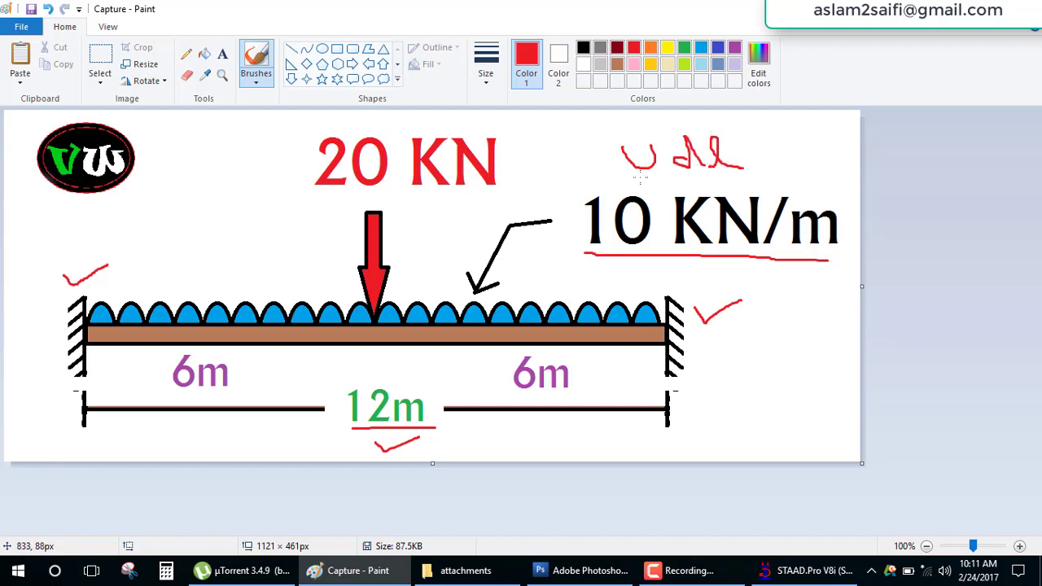
left_click_drag(639, 176, 721, 179)
left_click(779, 572)
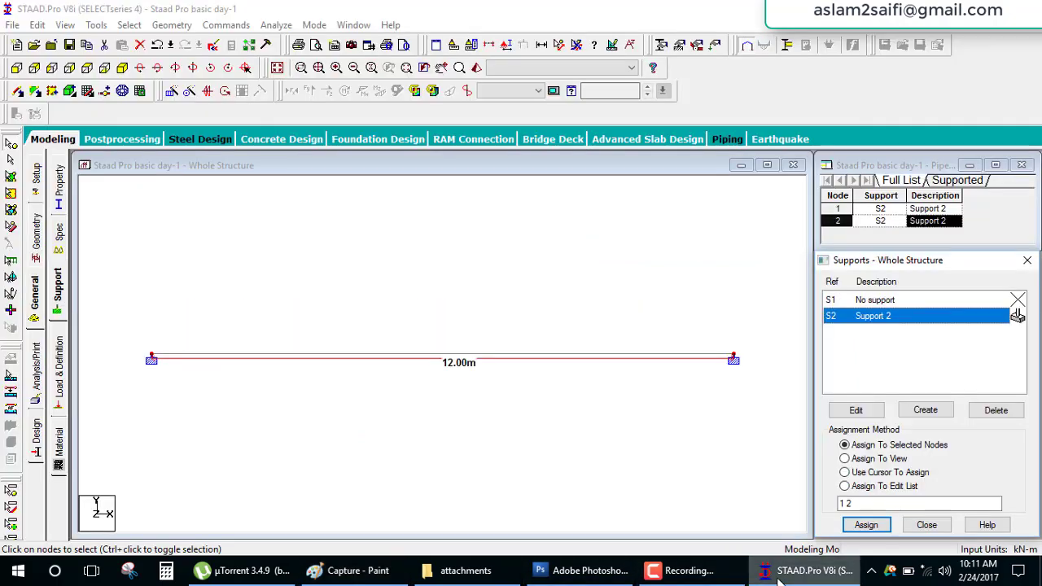
- Add primary load case 1 with Dead loading type titled 'dead', and select it
left_click(59, 371)
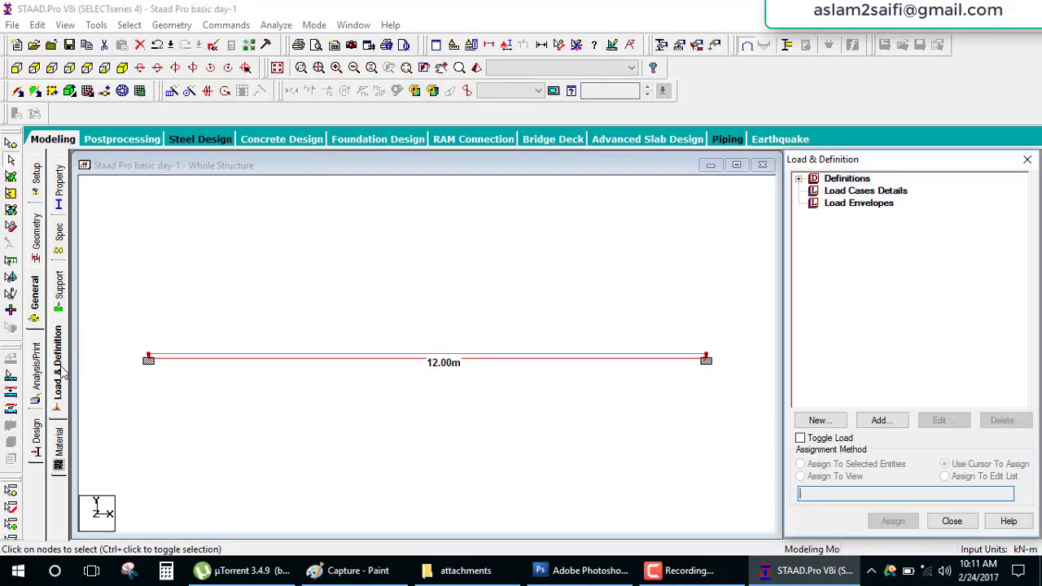
left_click(880, 192)
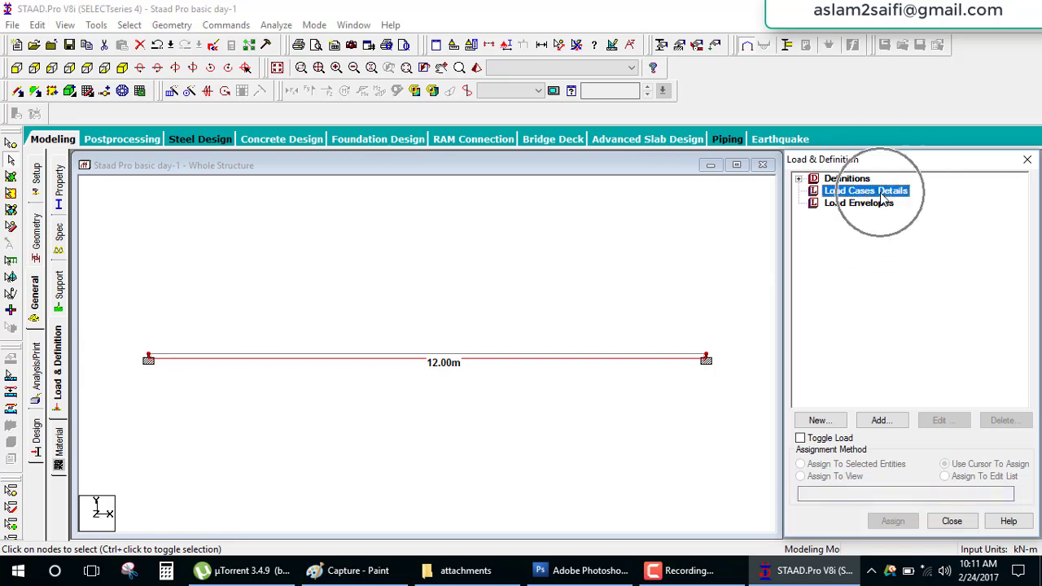
left_click(890, 429)
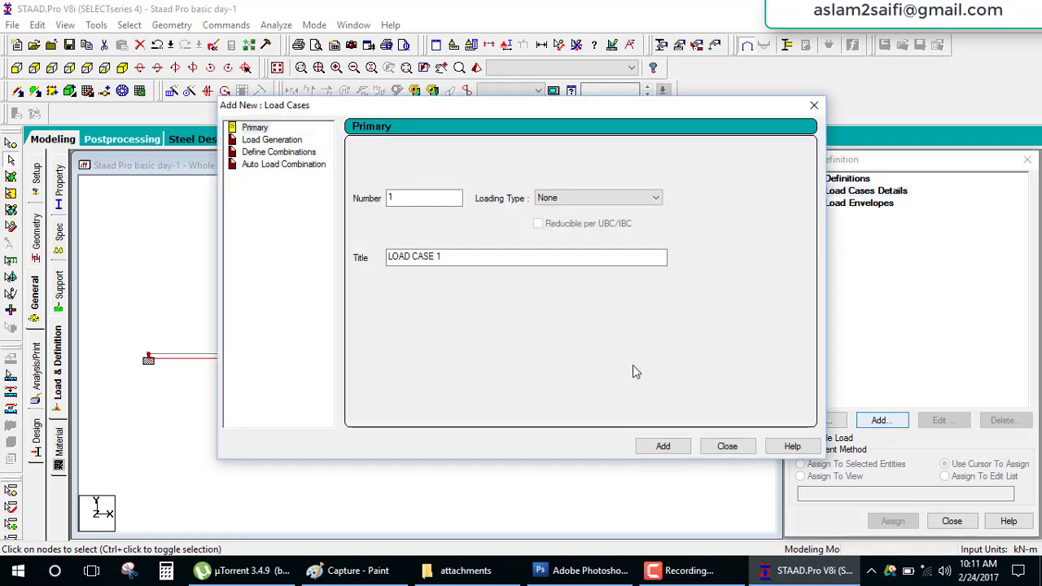
left_click(578, 200)
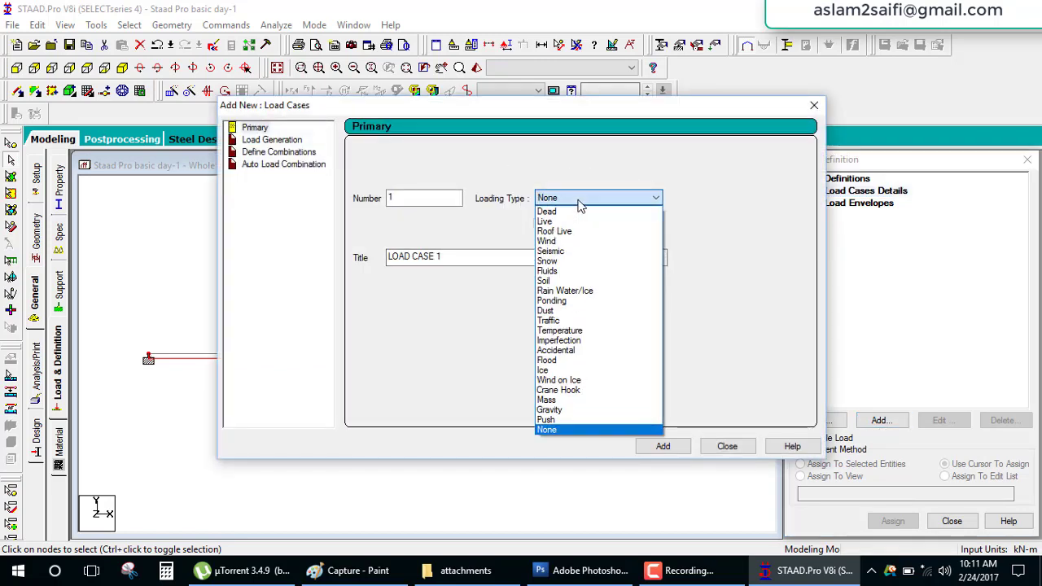
left_click(576, 211)
left_click_drag(470, 257, 377, 271)
type("dead")
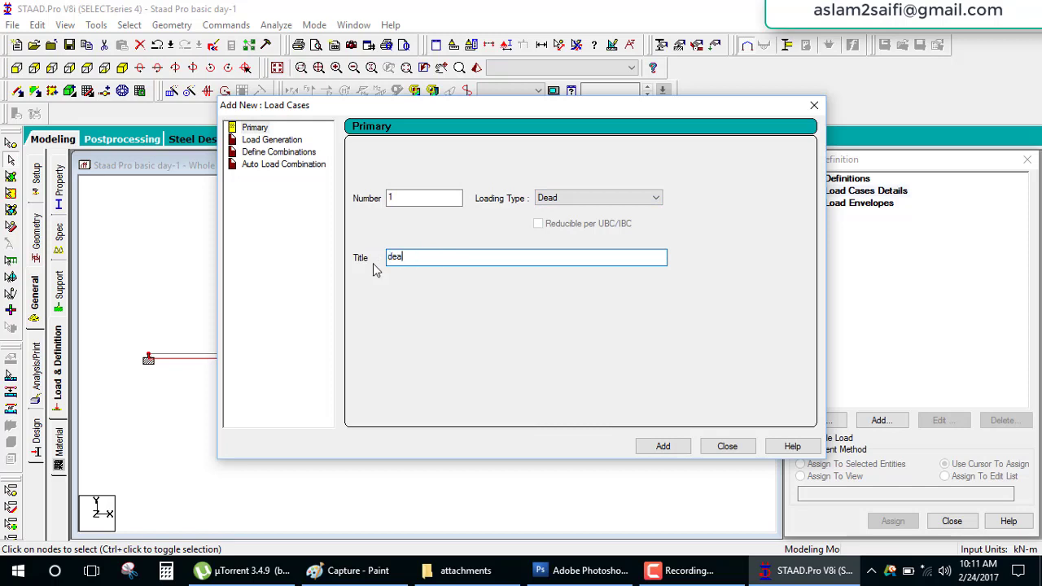
left_click(672, 454)
left_click(733, 450)
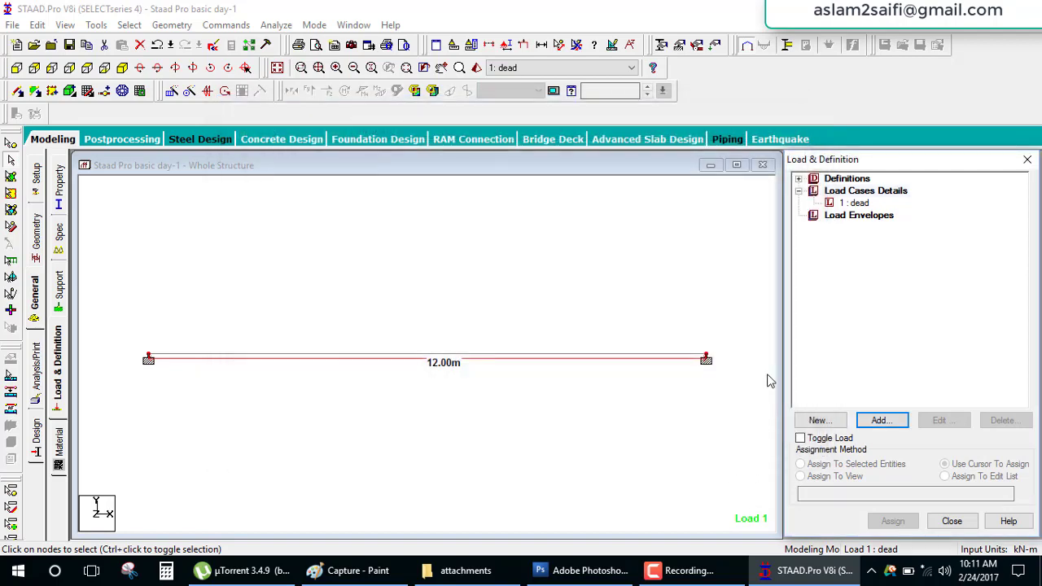
left_click(864, 204)
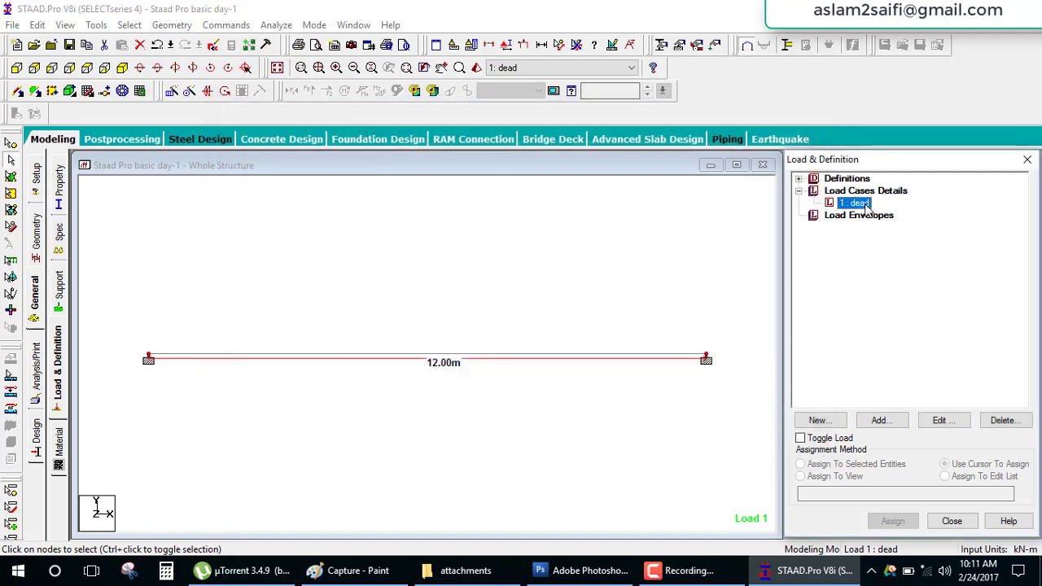
- Define a uniform member force W1 of -10 kN/m in load case 1
left_click(883, 420)
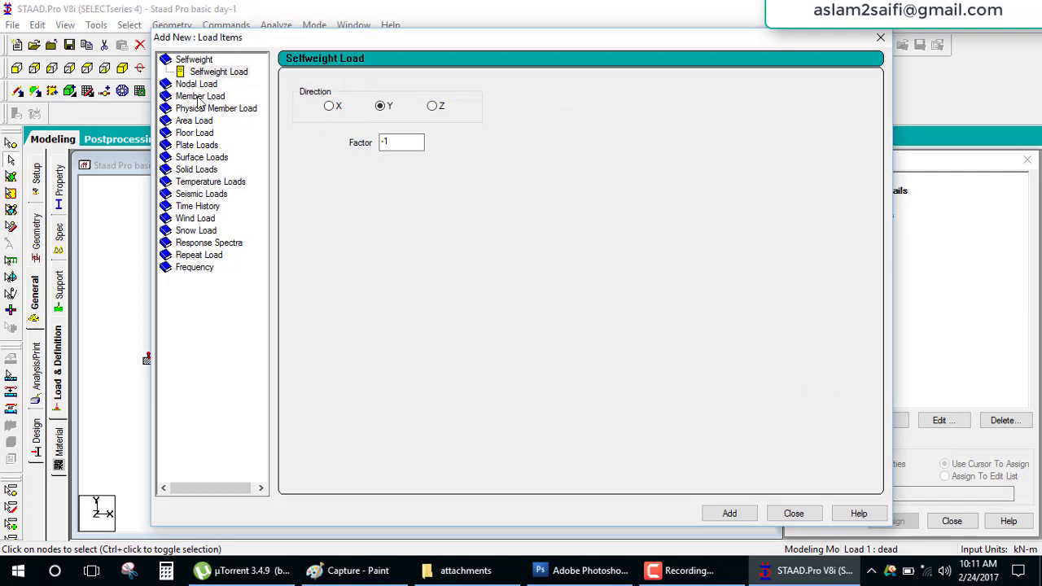
left_click(197, 97)
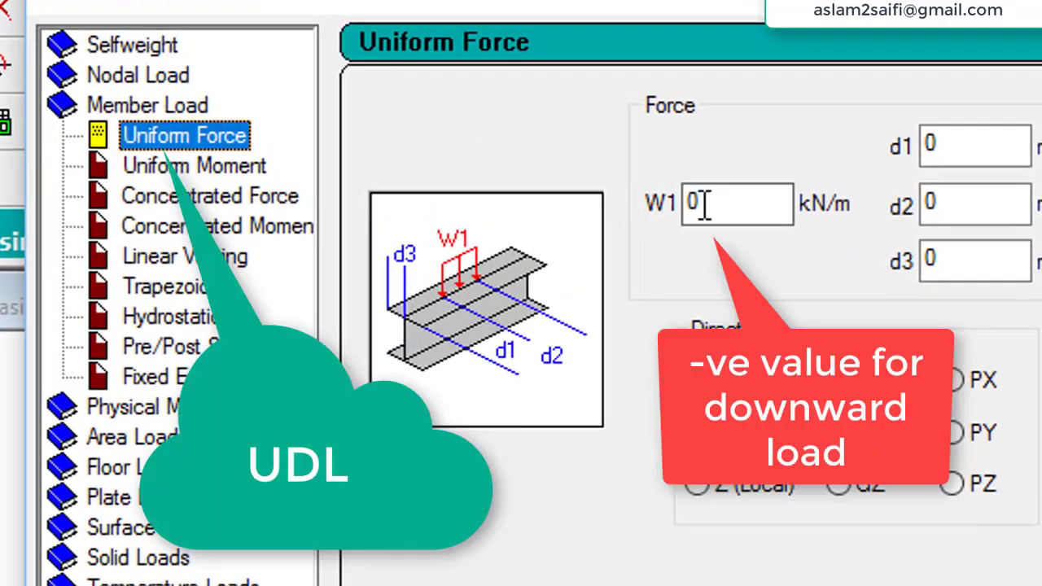
left_click_drag(704, 204, 676, 204)
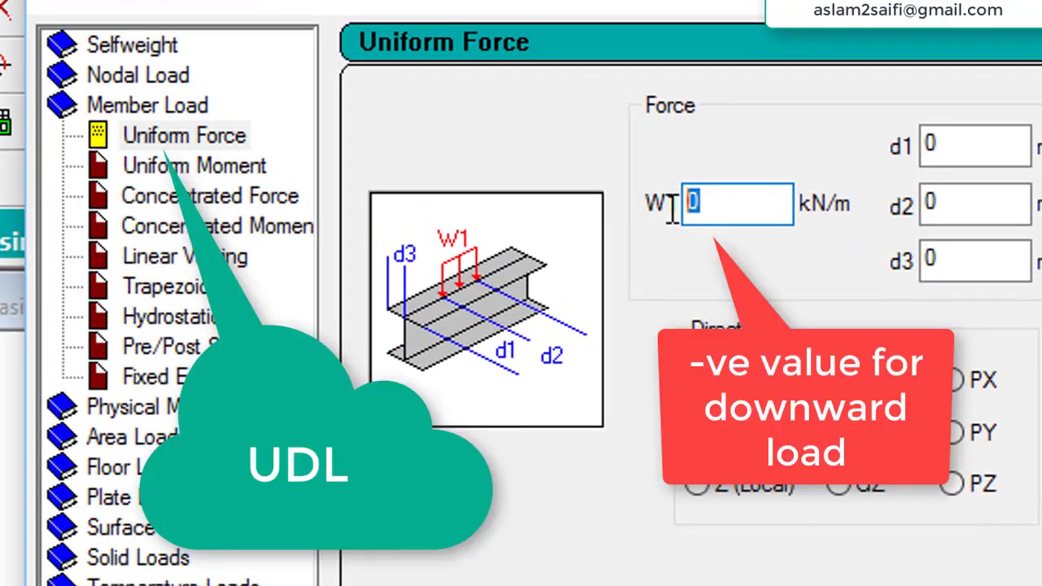
type("-10")
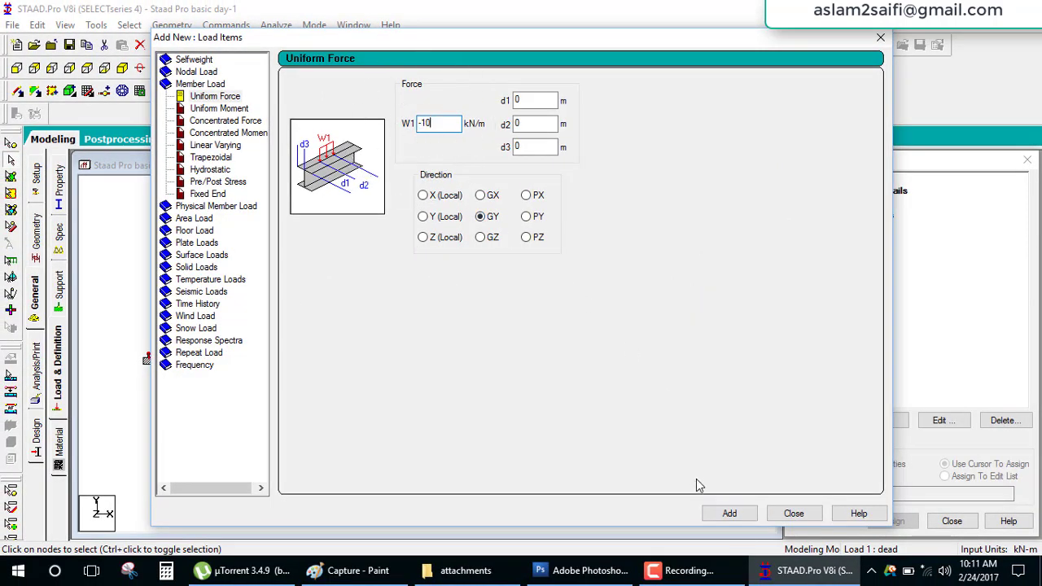
left_click(738, 518)
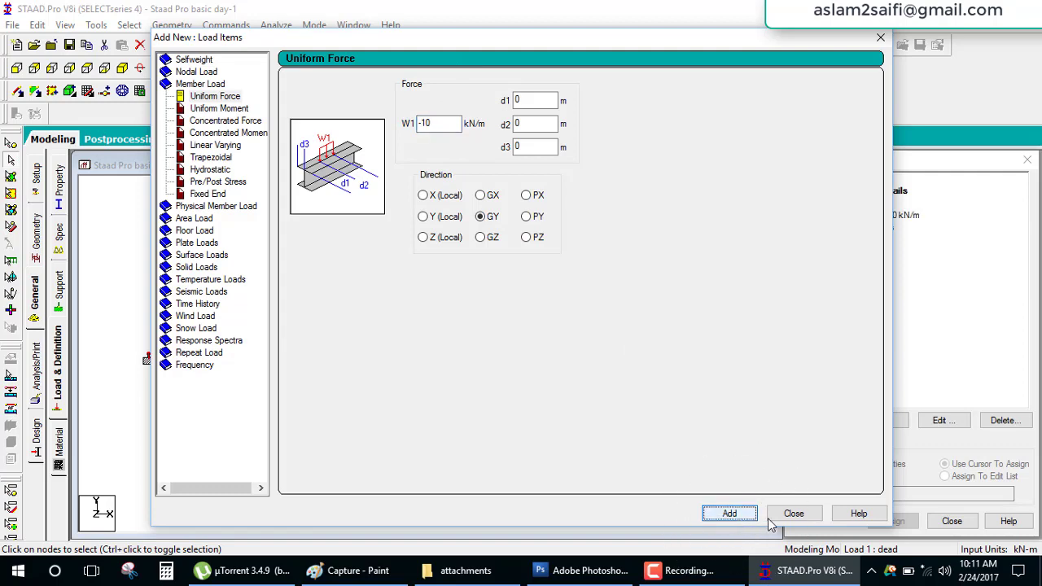
left_click(799, 516)
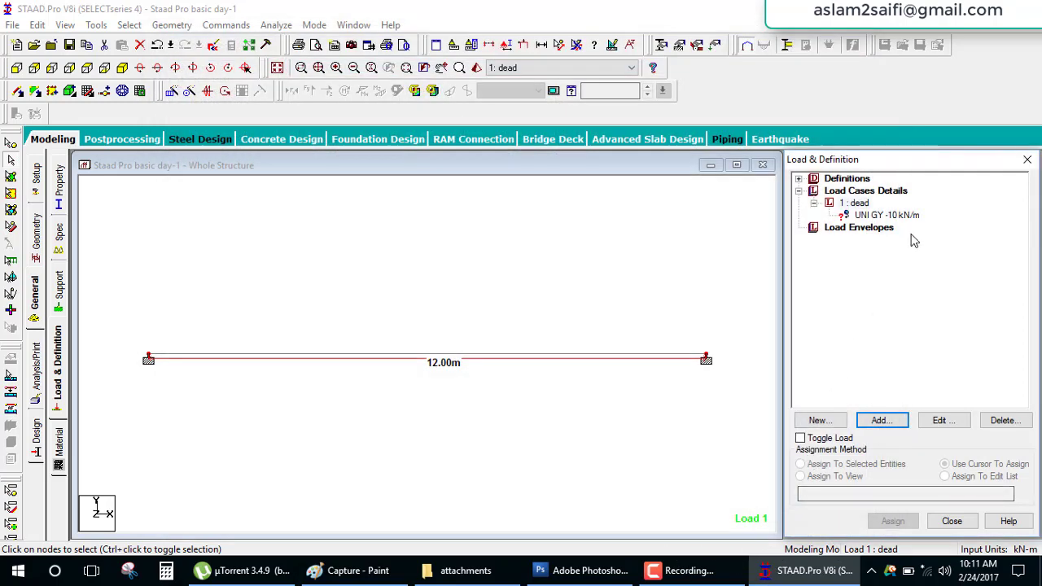
- Assign the UNI GY -10 kN/m load to the 12 m beam in view
left_click(908, 215)
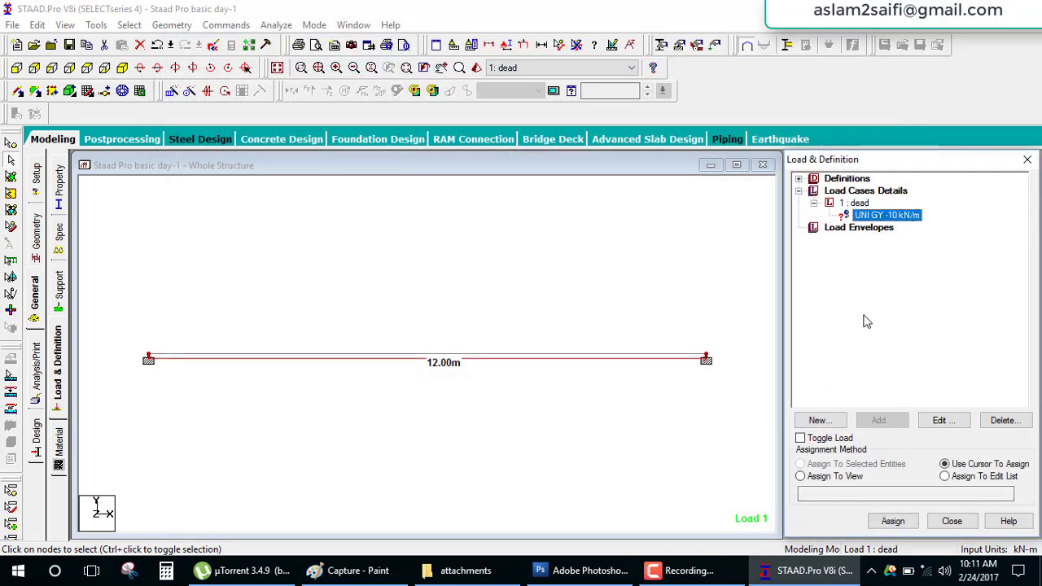
left_click(848, 478)
left_click(893, 521)
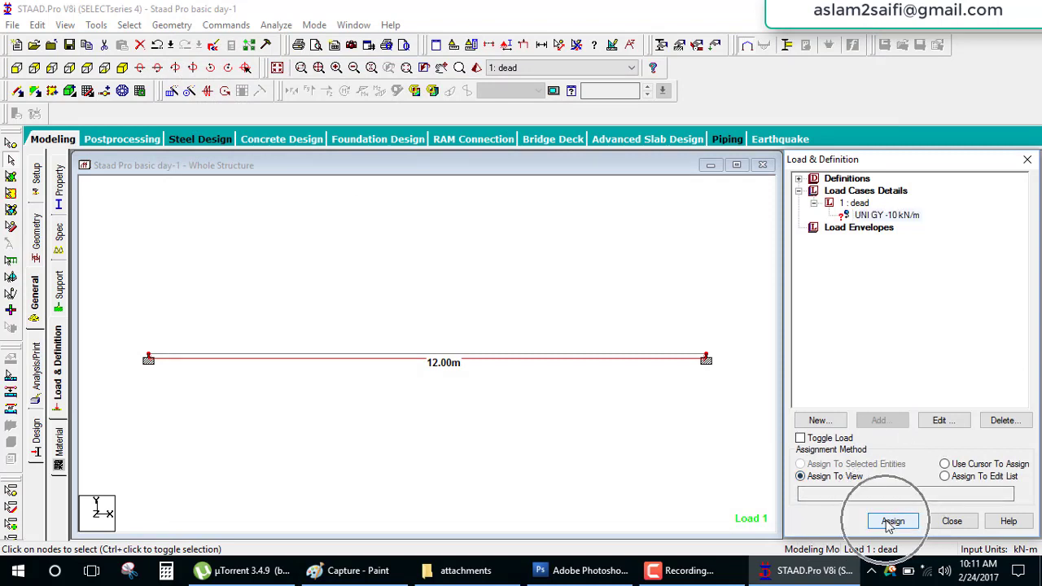
left_click(921, 388)
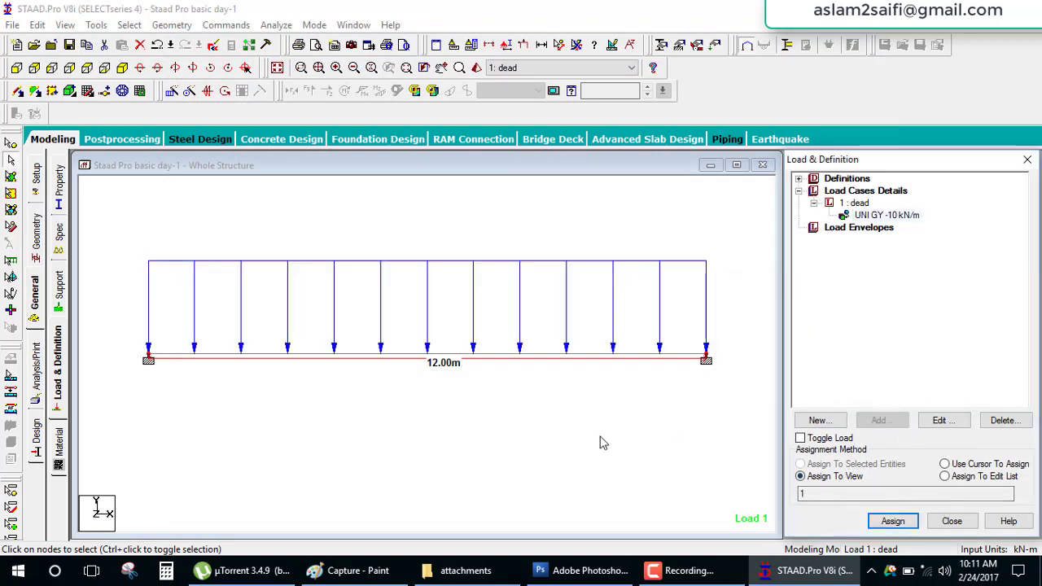
left_click(527, 439)
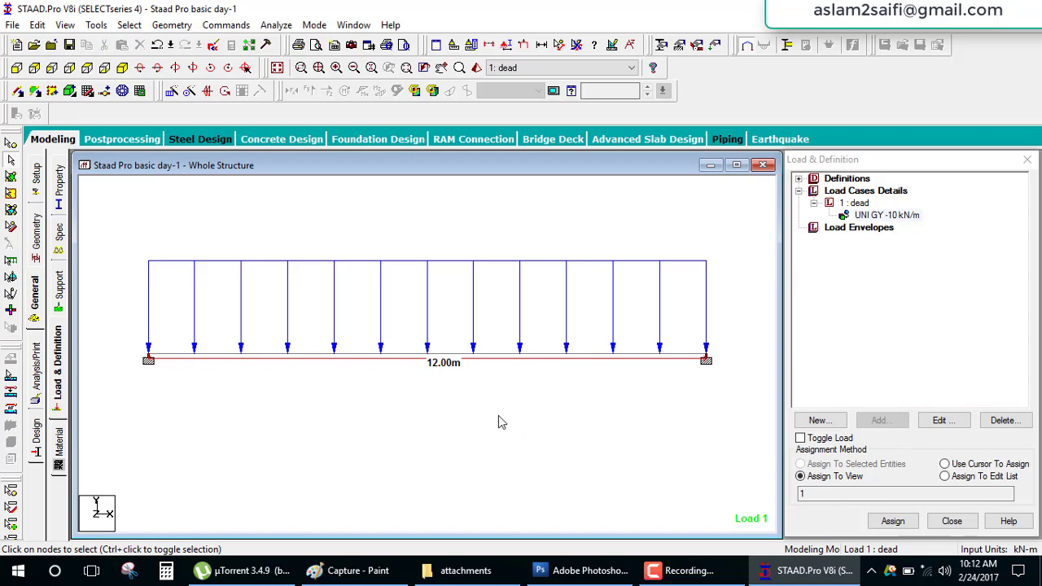
- Show the uniform load value, then underline the 20 KN load in red on the Paint beam sketch
key("shift+l")
left_click(376, 574)
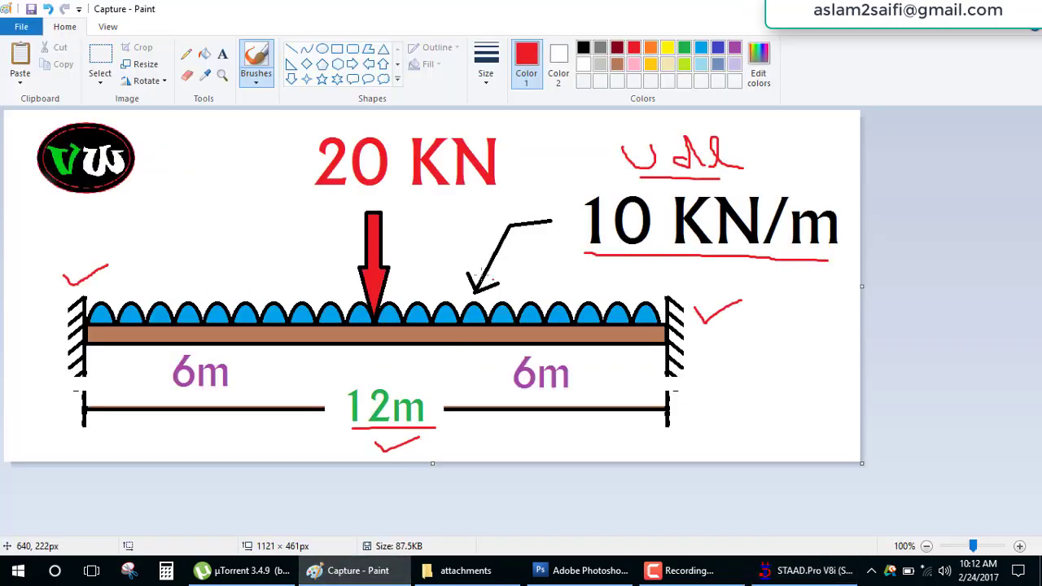
left_click_drag(326, 196, 496, 198)
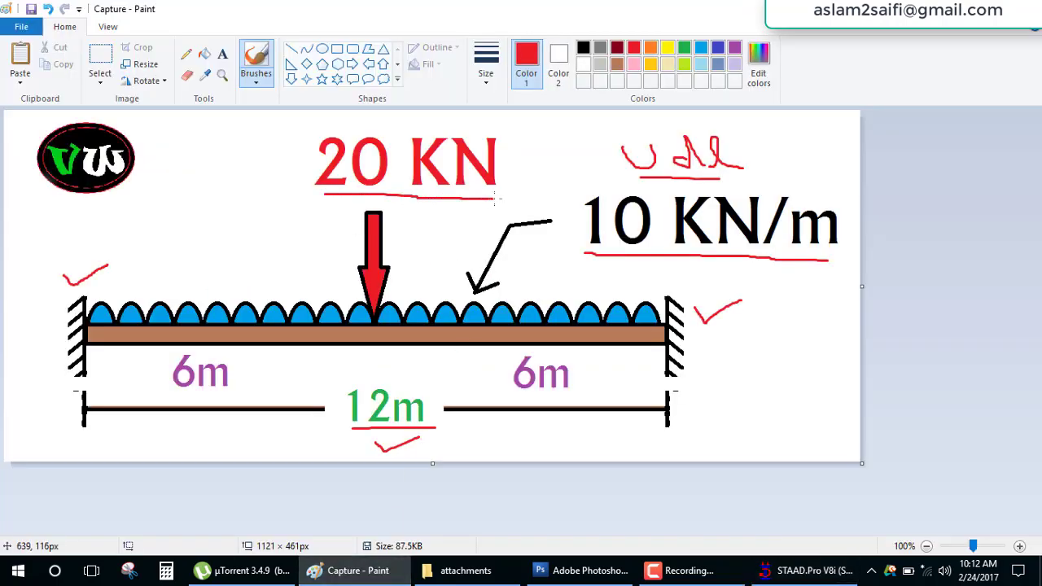
- Handwrite 'Point Load' in red beside the 20 KN arrow
left_click_drag(166, 202, 192, 238)
left_click_drag(209, 219, 213, 209)
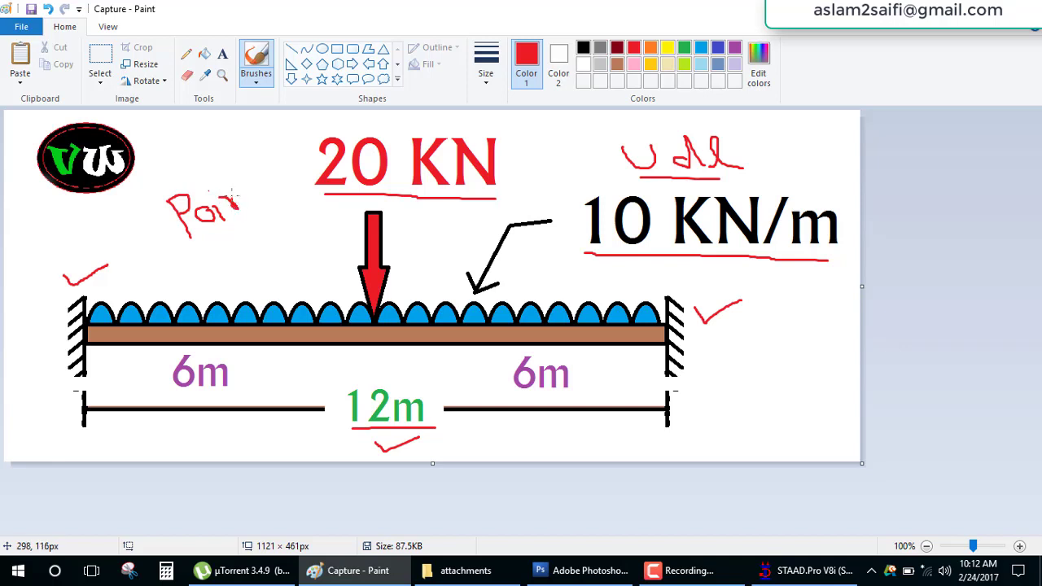
left_click_drag(253, 165, 271, 198)
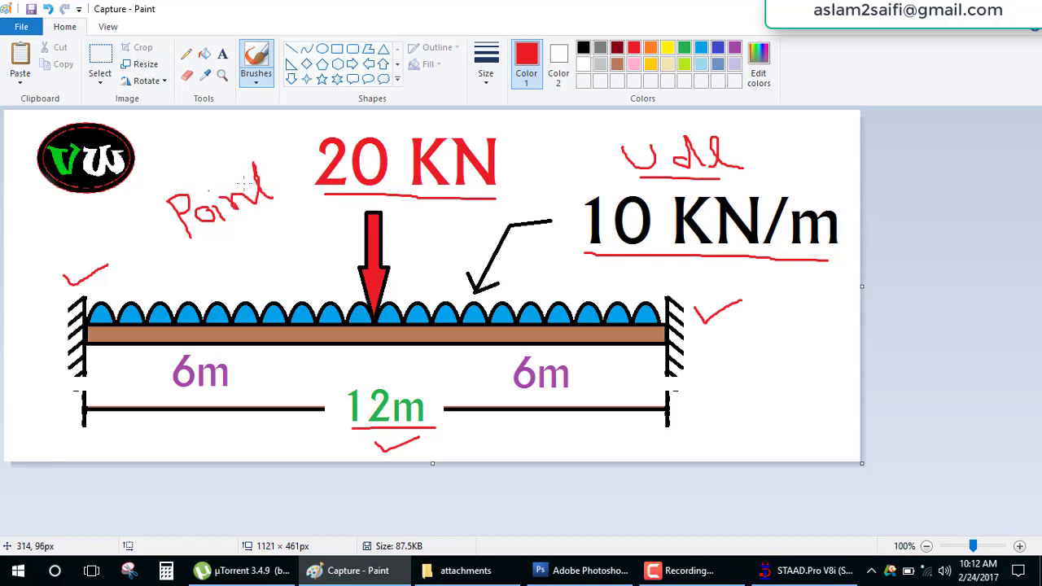
left_click_drag(227, 237, 269, 256)
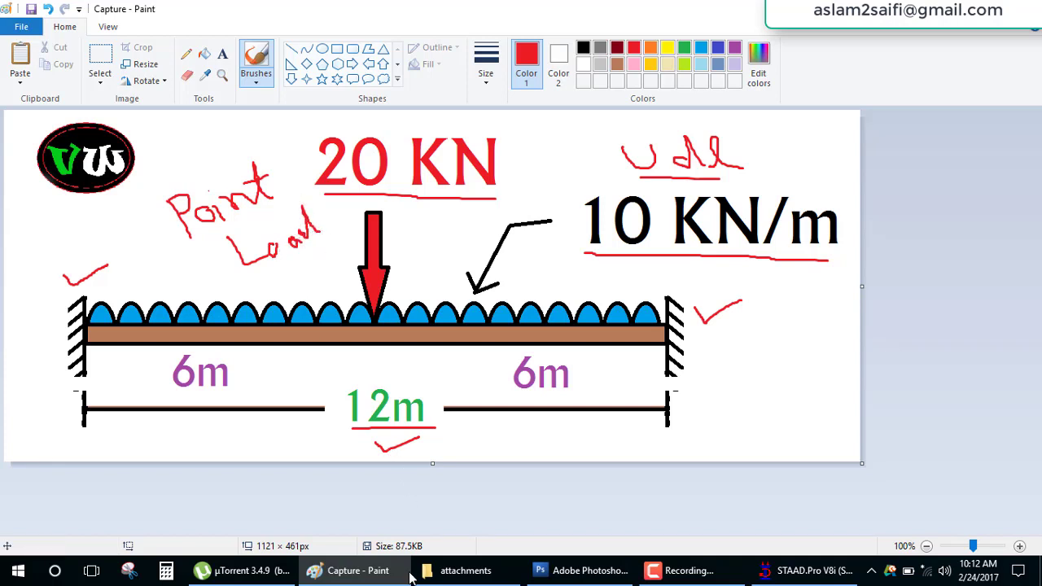
- Add a -20 kN concentrated member force in GY to load case 1 (dead) and select it
left_click(801, 571)
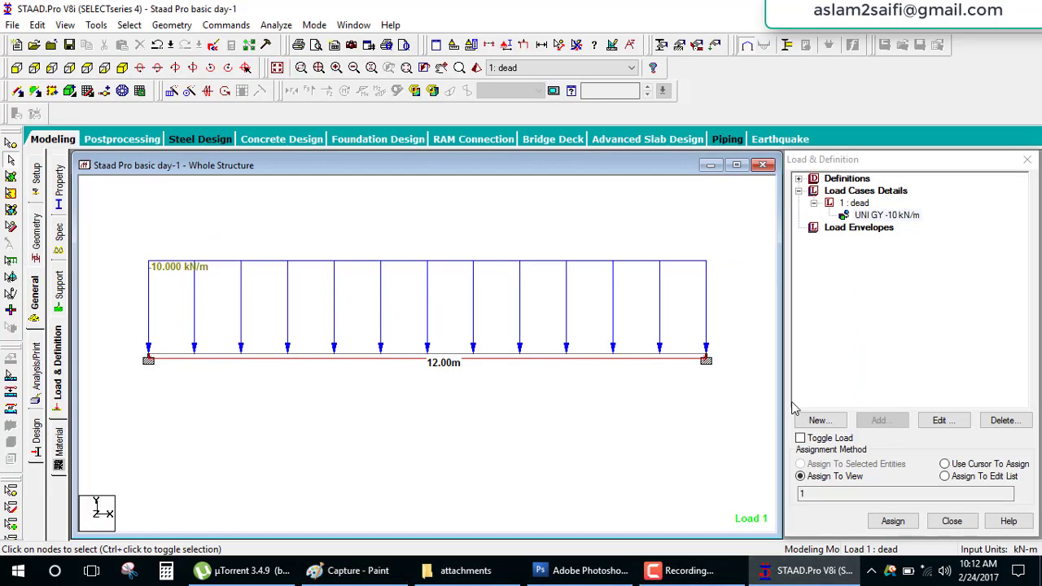
left_click(861, 203)
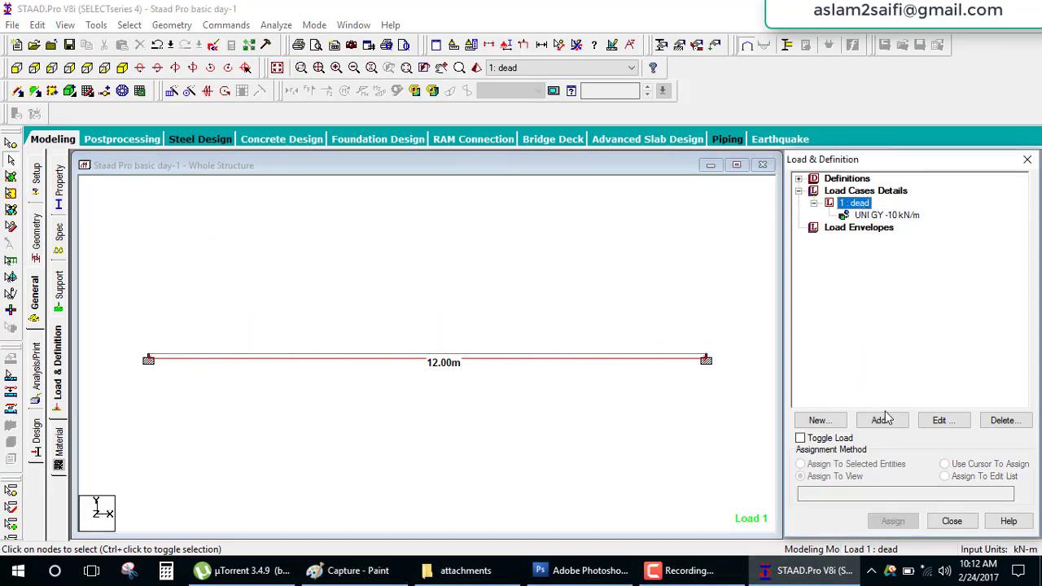
left_click(882, 420)
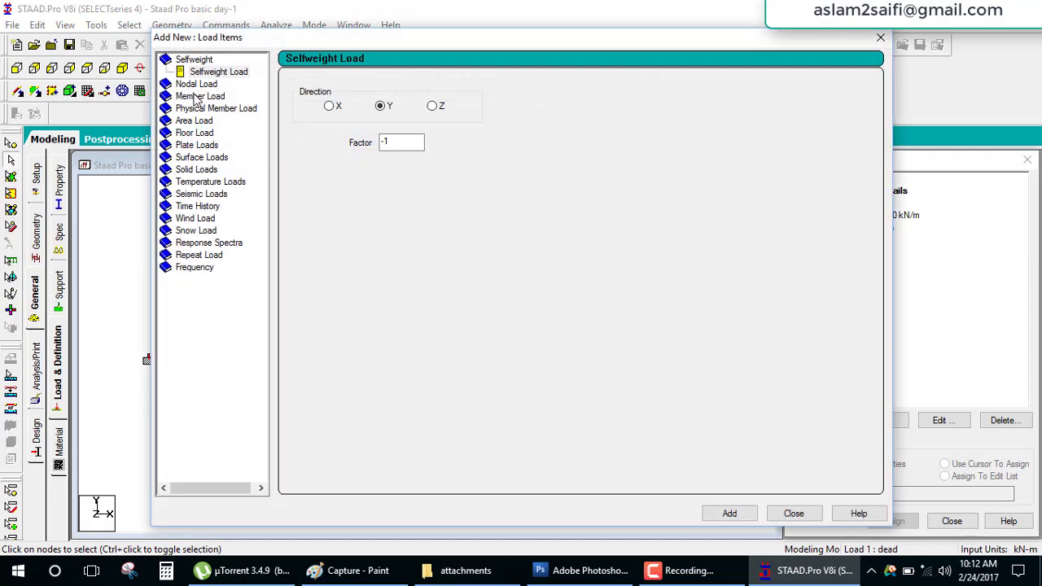
left_click(195, 96)
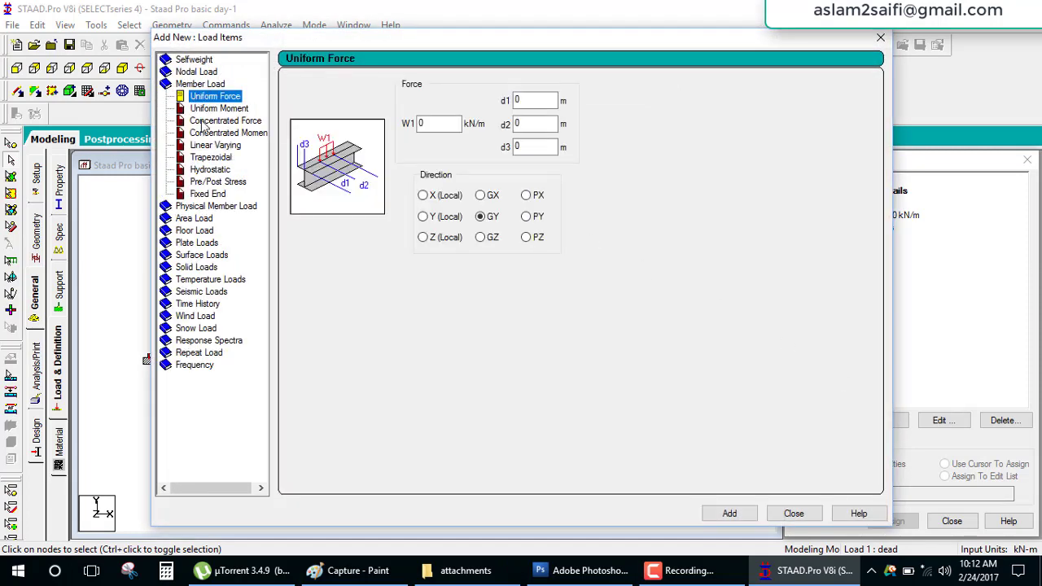
left_click(213, 121)
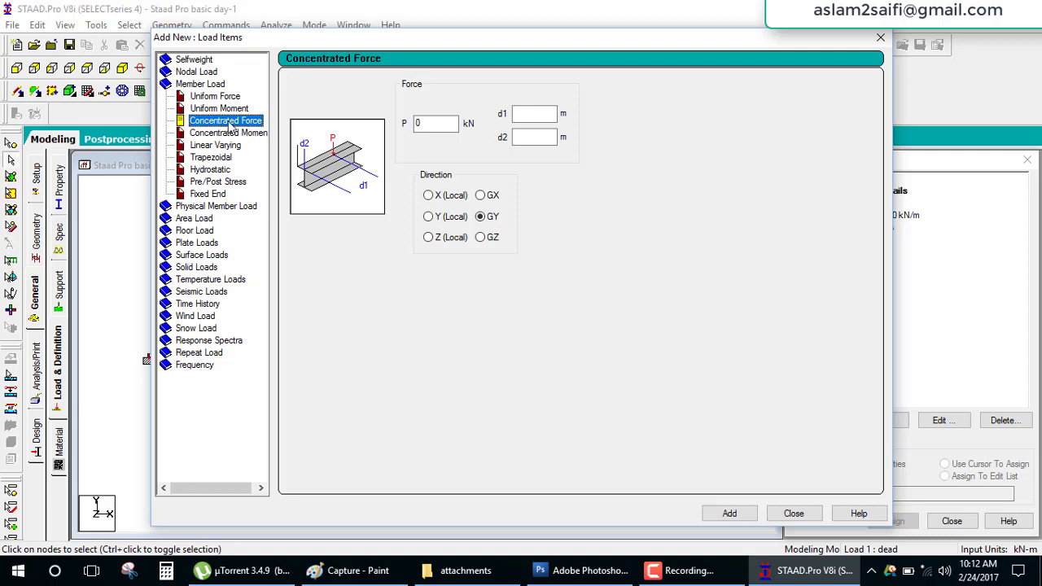
double_click(438, 123)
type("-20")
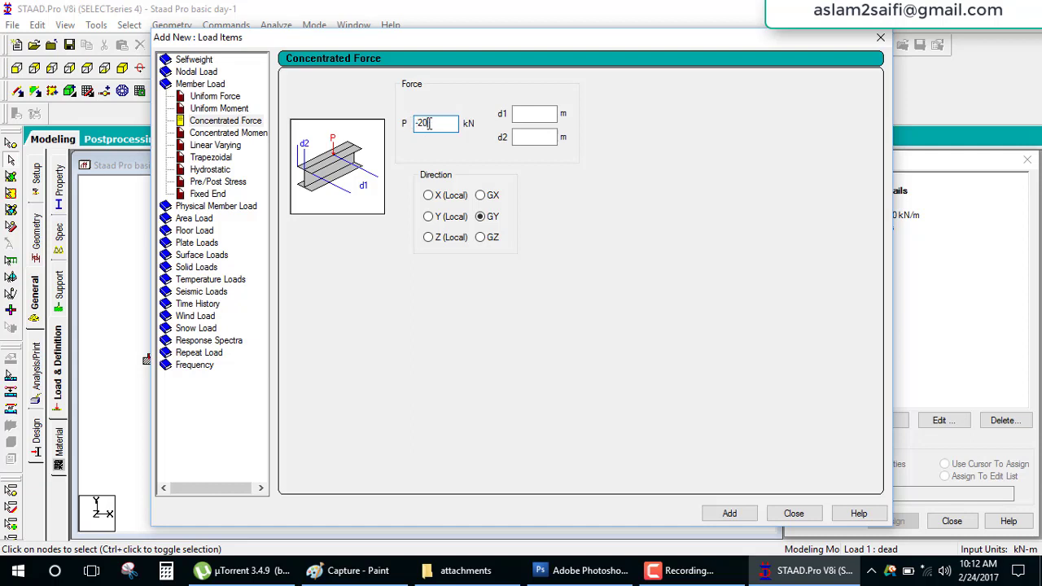
left_click_drag(429, 123, 403, 121)
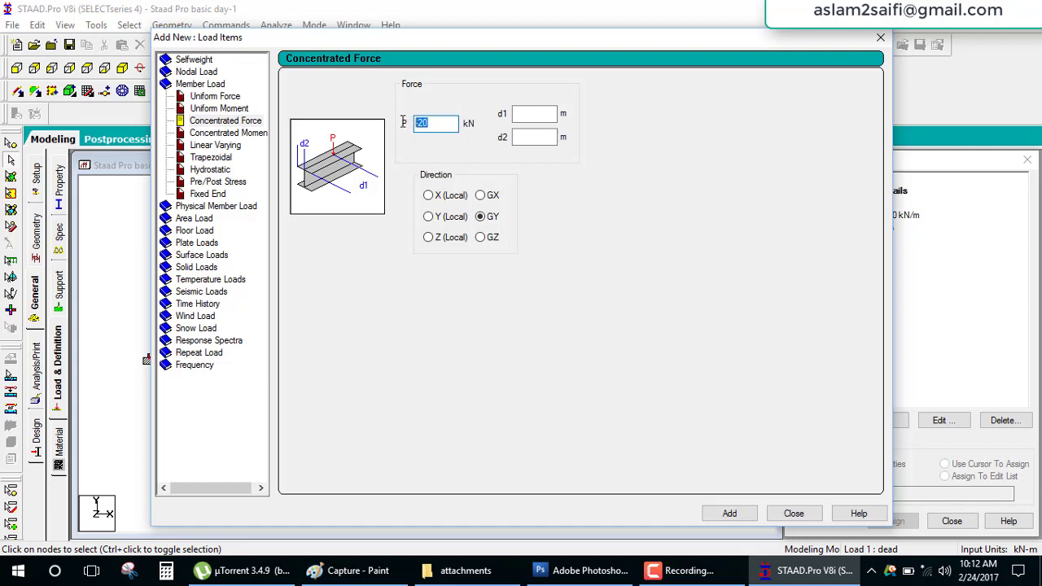
left_click(482, 216)
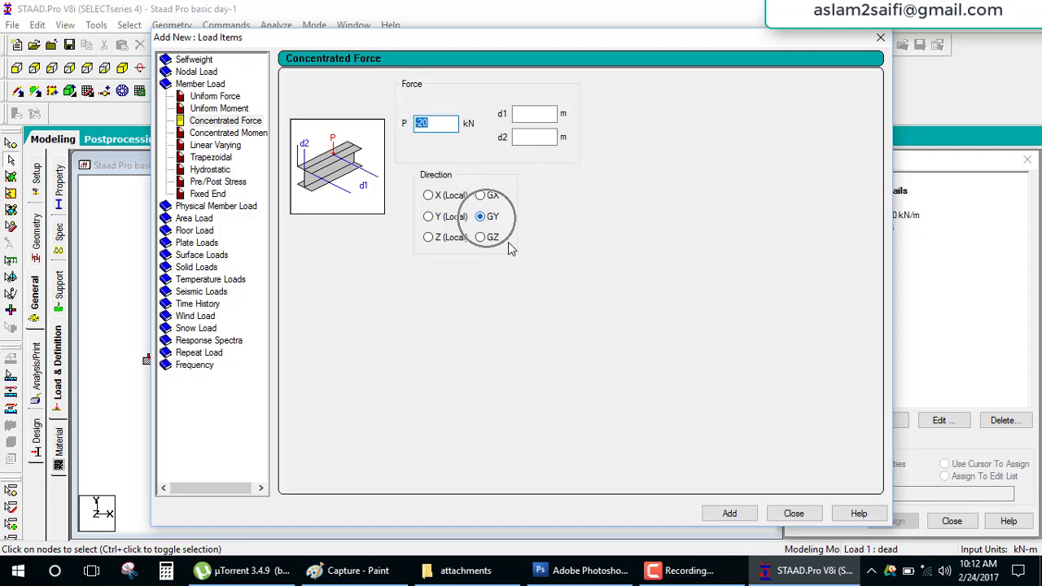
left_click(735, 514)
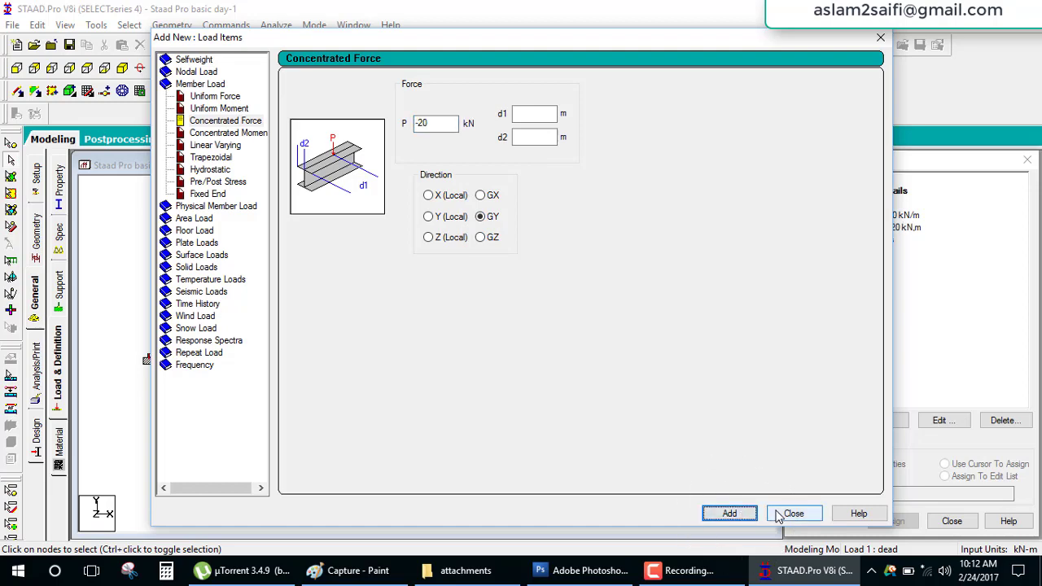
left_click(778, 514)
left_click(888, 228)
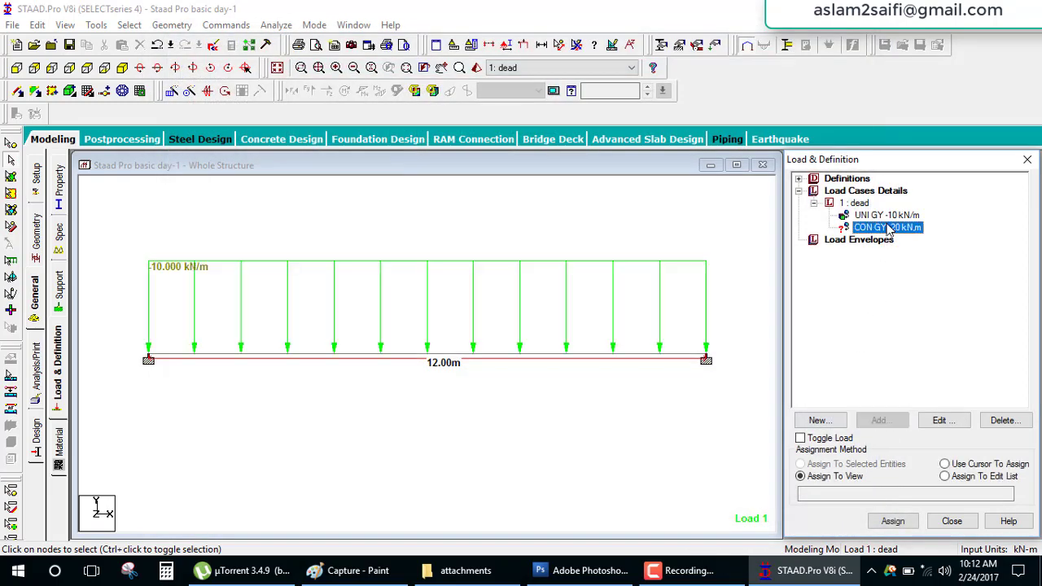
- Assign the CON GY -20 load to the 12 m beam's midspan and save the model
left_click(892, 521)
left_click(902, 386)
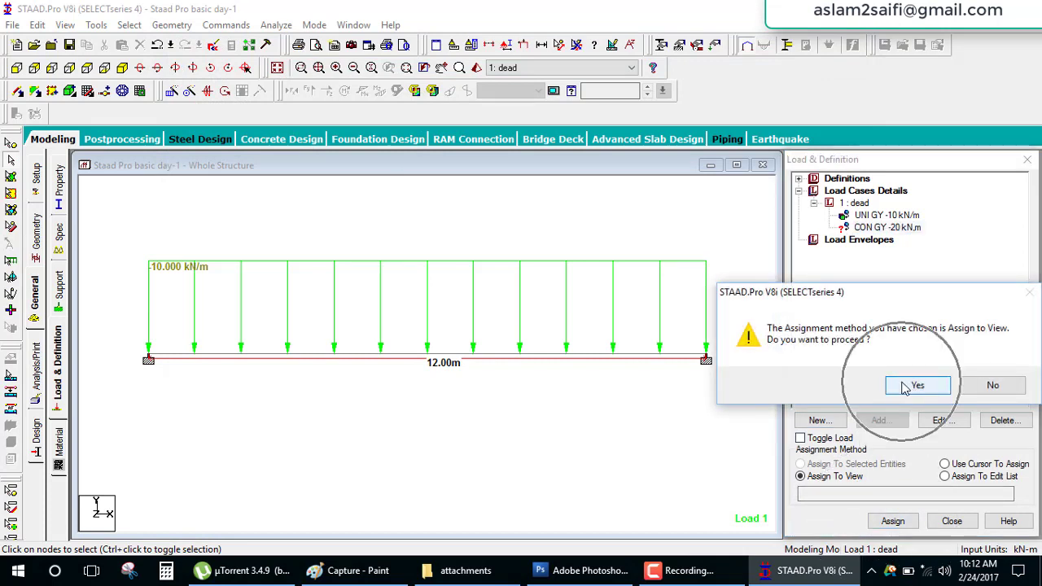
left_click(512, 448)
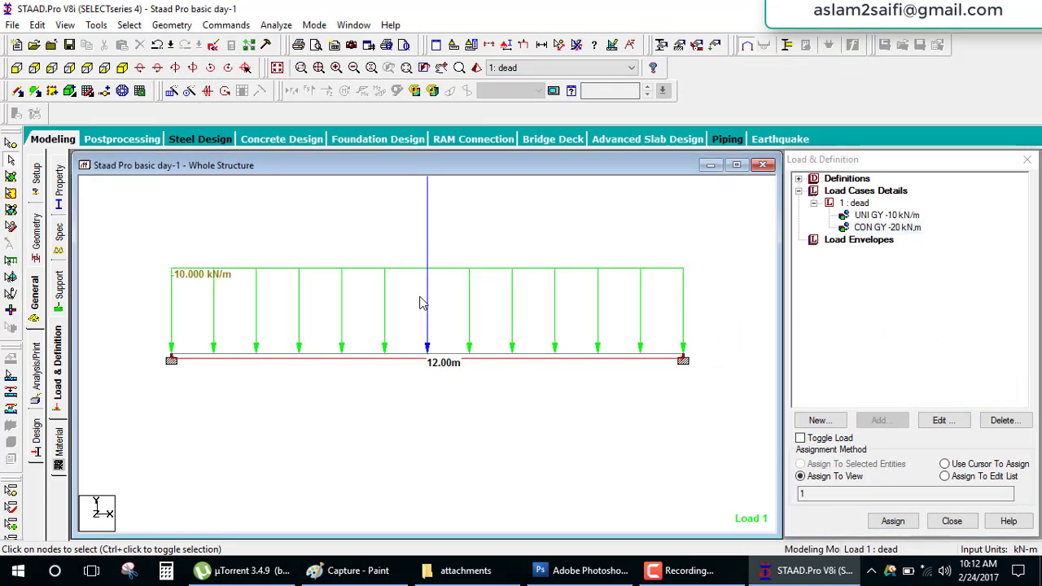
scroll(420, 312, "up", 1)
scroll(419, 312, "down", 1)
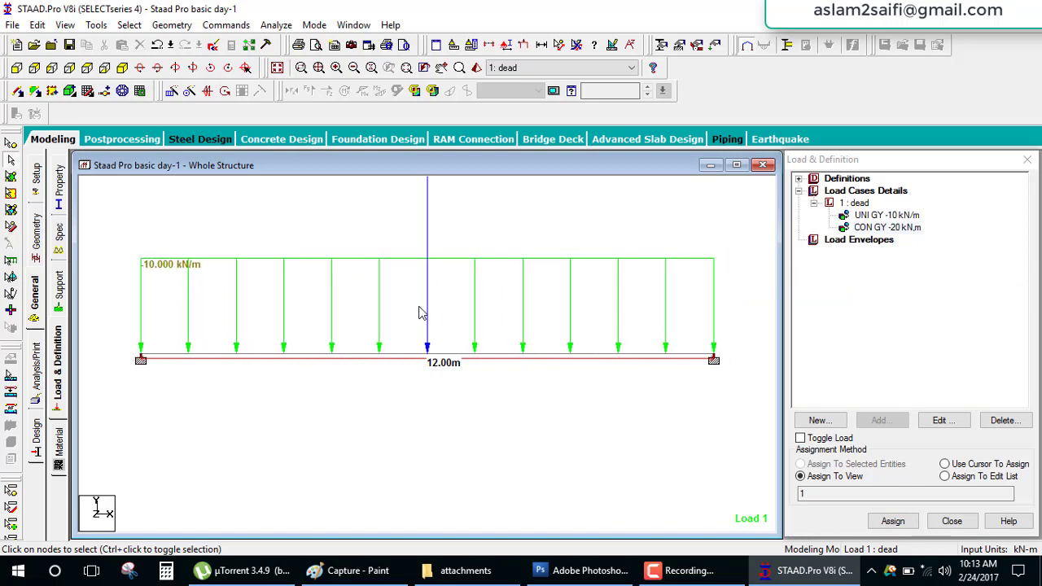
scroll(419, 312, "down", 1)
scroll(419, 312, "down", 1)
scroll(420, 312, "up", 1)
scroll(419, 314, "up", 1)
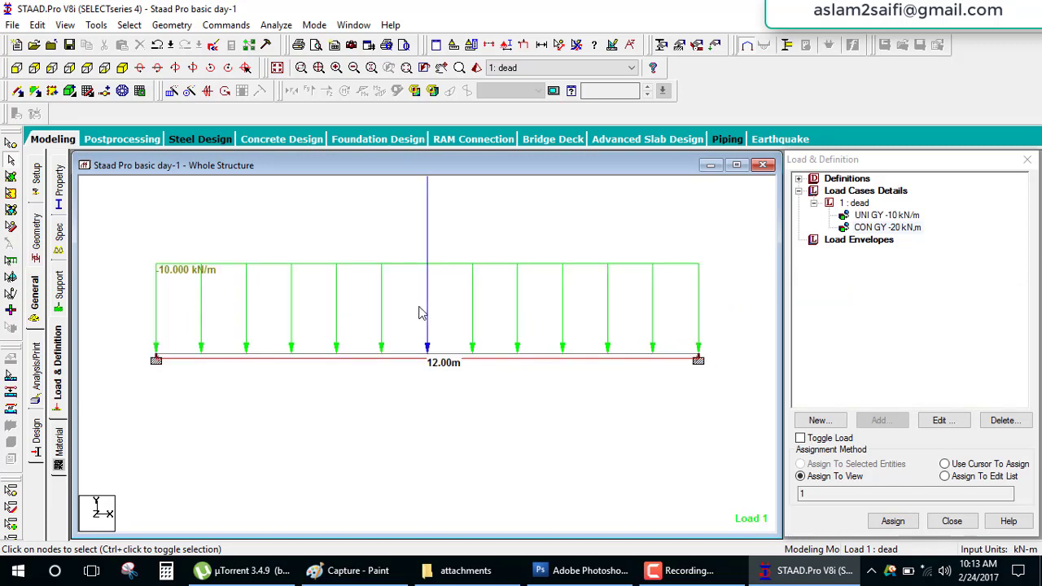
scroll(420, 315, "up", 1)
scroll(421, 317, "up", 1)
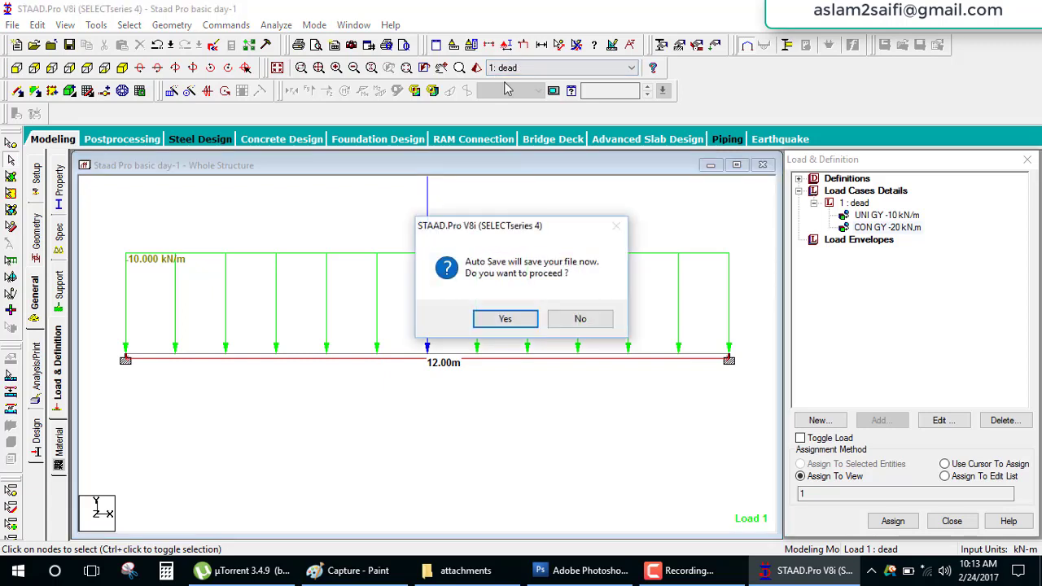
left_click(525, 317)
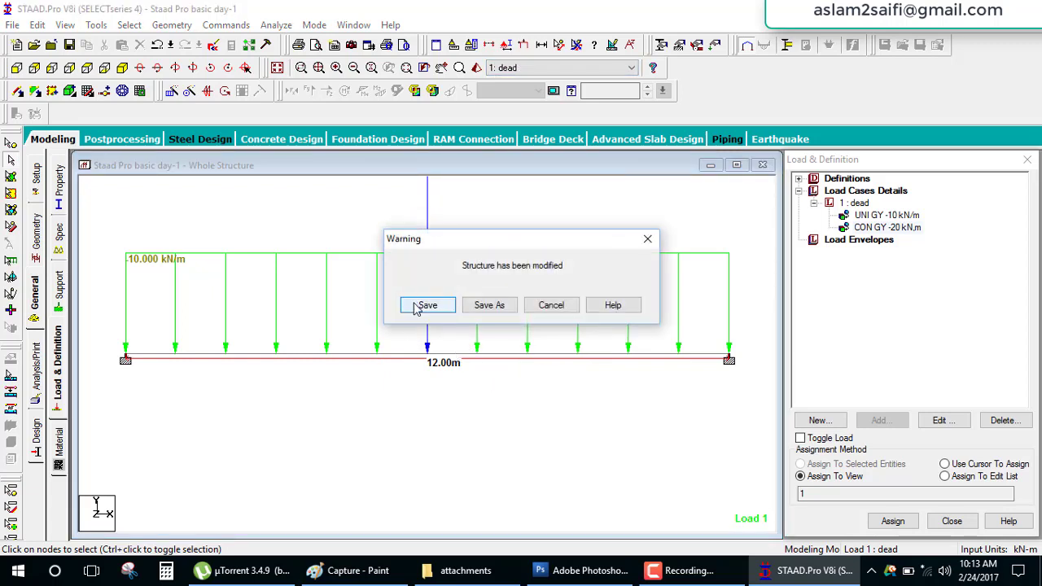
left_click(424, 302)
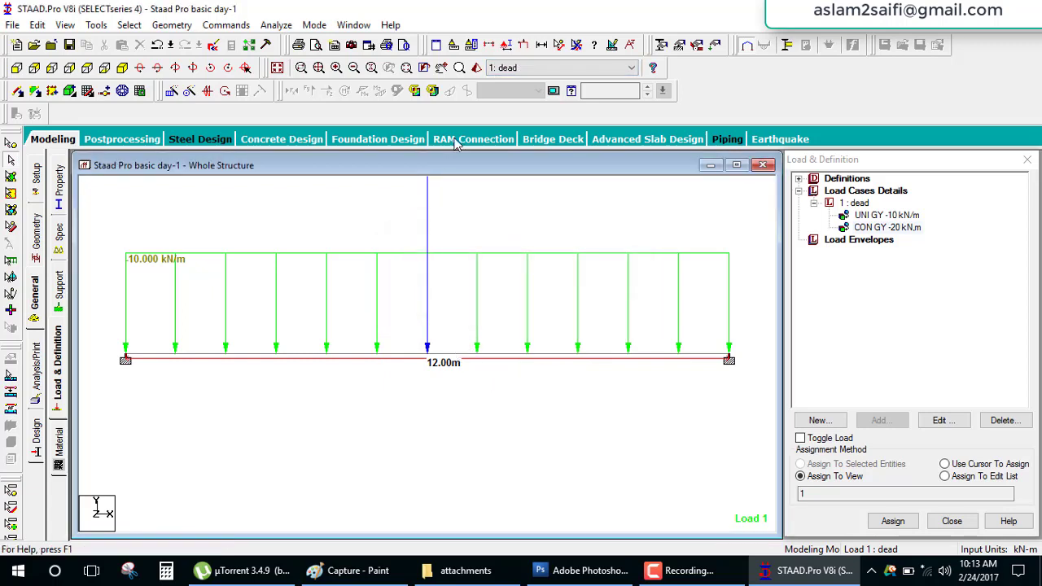
- Set the Point Force display scale to 8 kN per m so the 20.000 kN arrow shows clearly
left_click(505, 49)
left_click_drag(511, 44, 802, 42)
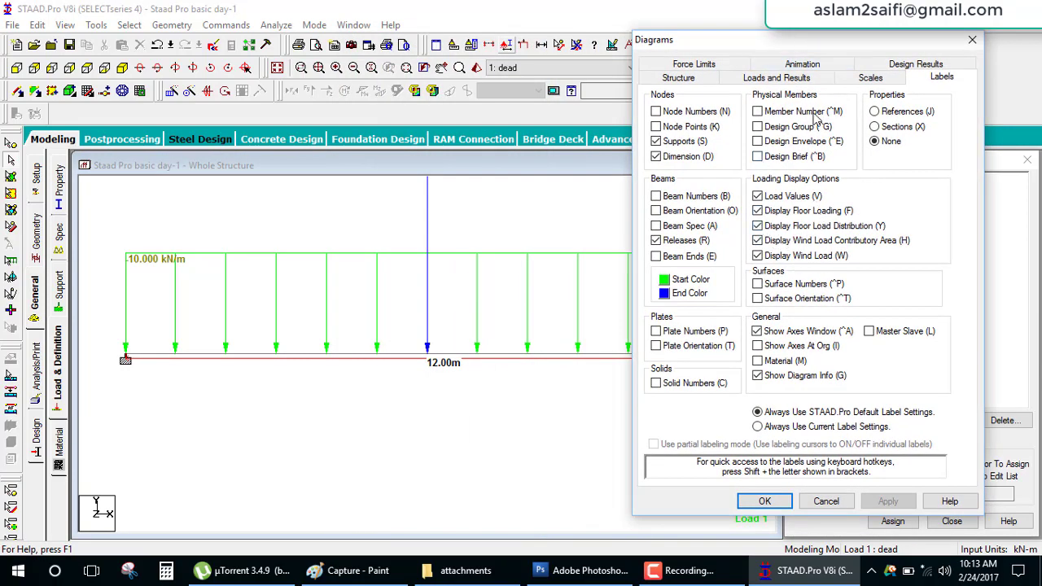
left_click(862, 79)
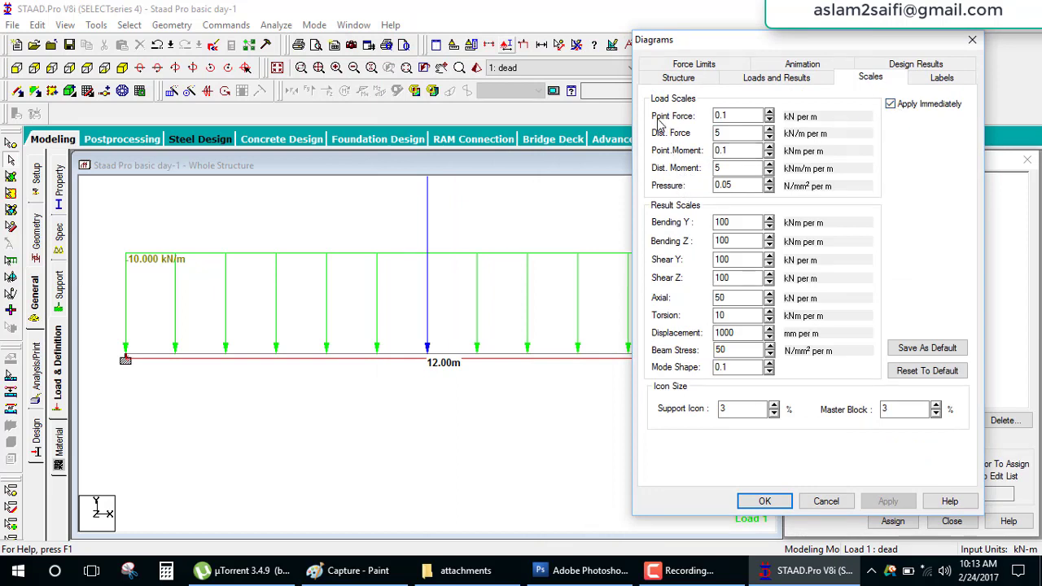
left_click(769, 114)
left_click(770, 113)
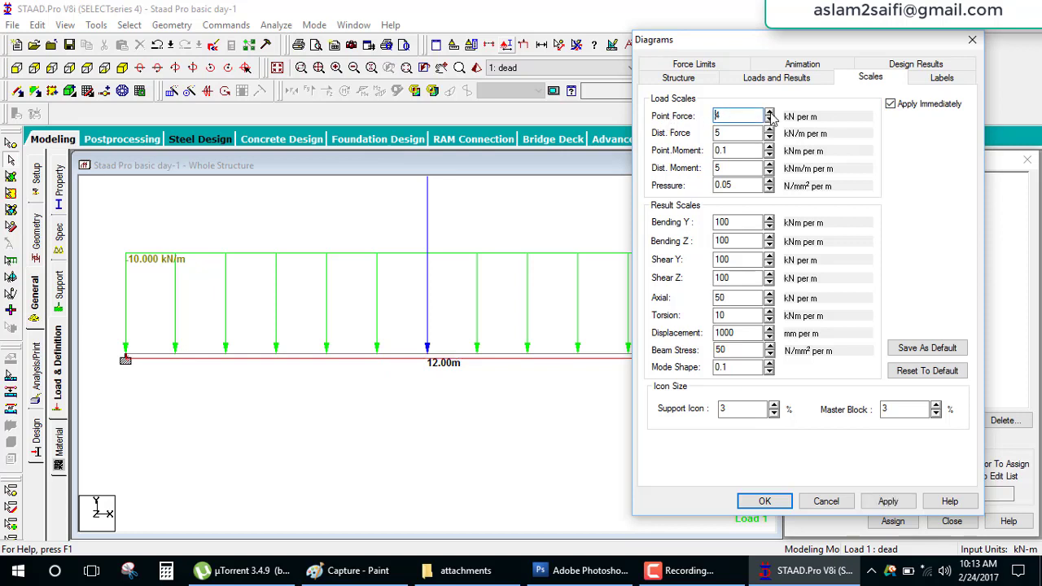
left_click(770, 113)
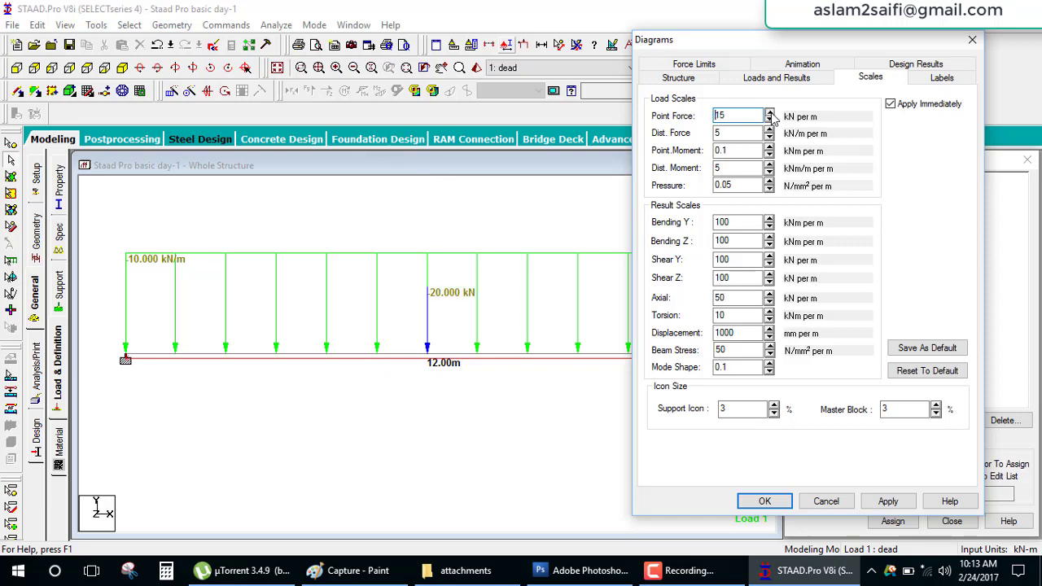
left_click(770, 113)
left_click(770, 120)
left_click(770, 120)
left_click(770, 120)
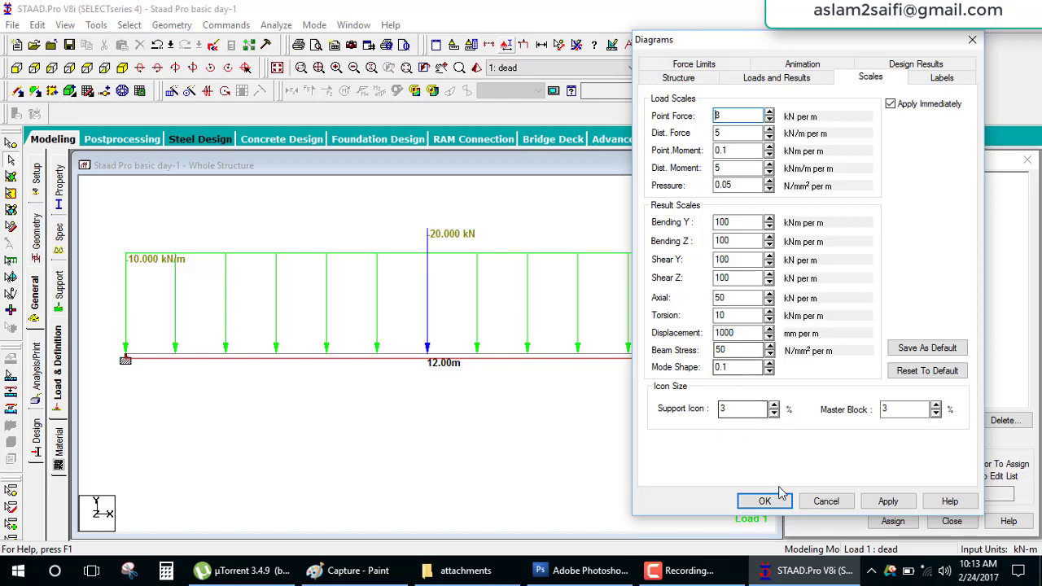
left_click(775, 502)
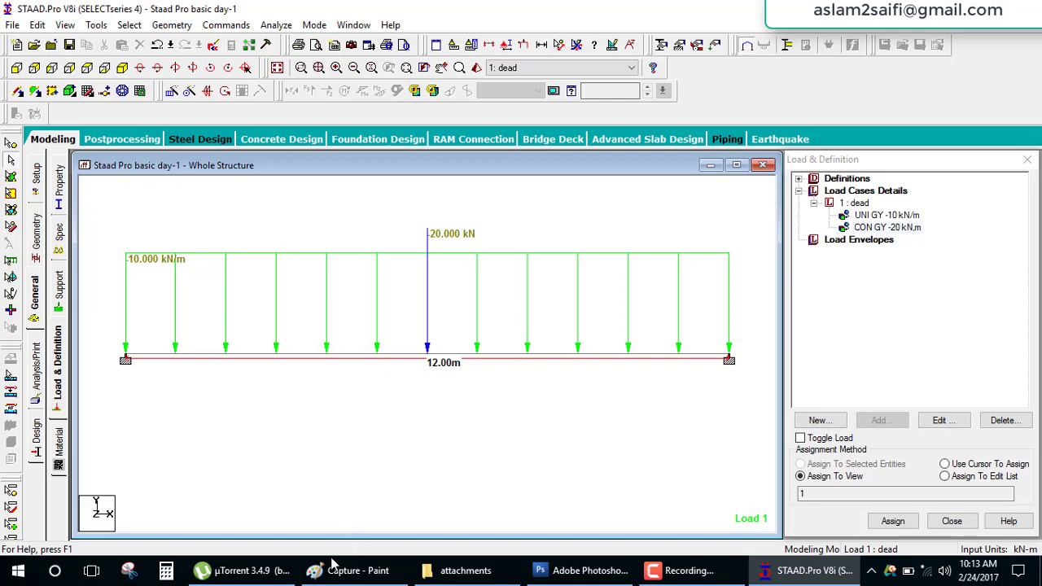
- Add a PERFORM ANALYSIS PRINT ALL command to the input
left_click(36, 378)
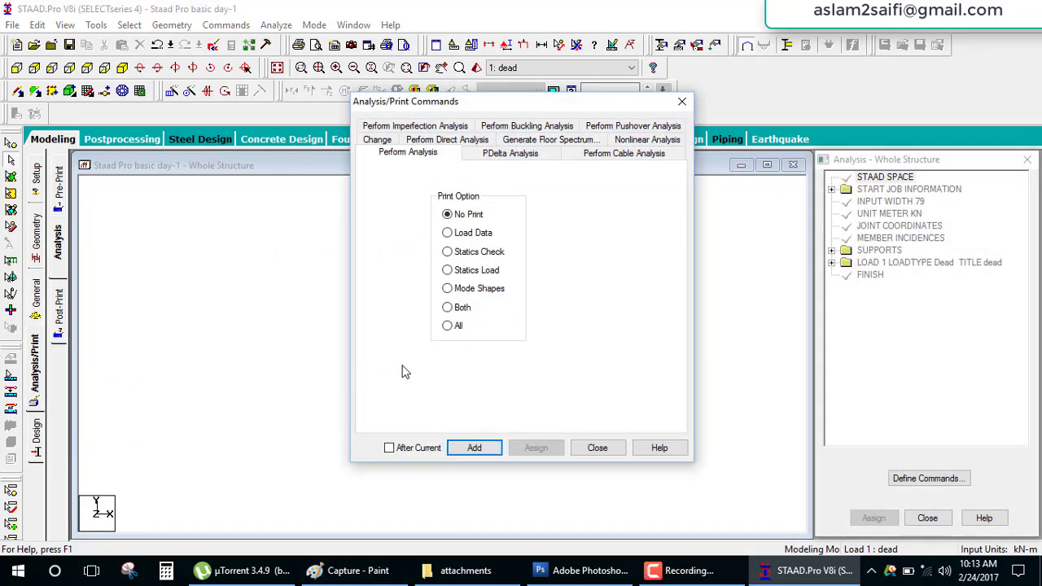
left_click(449, 329)
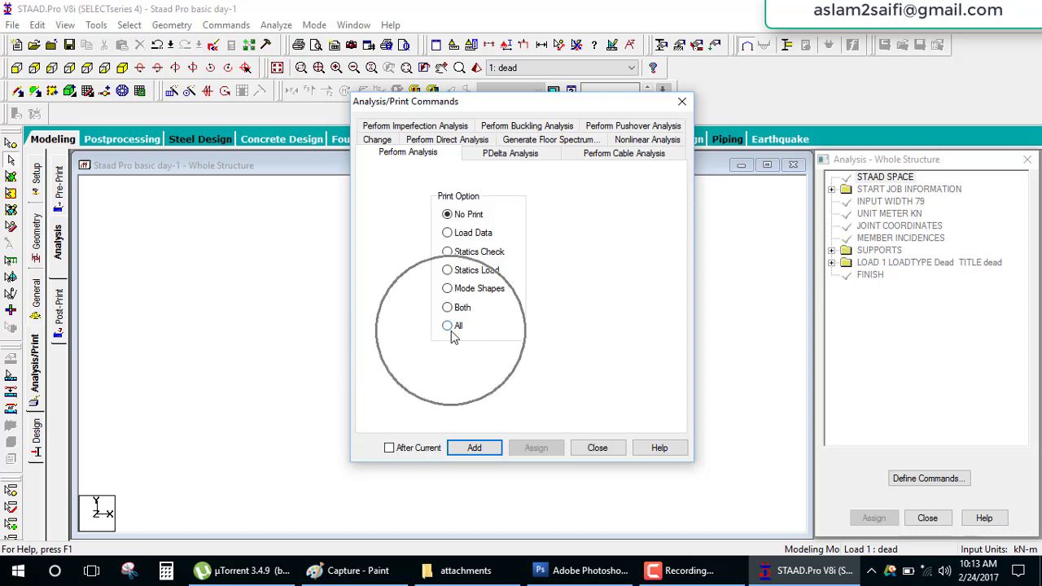
left_click(484, 448)
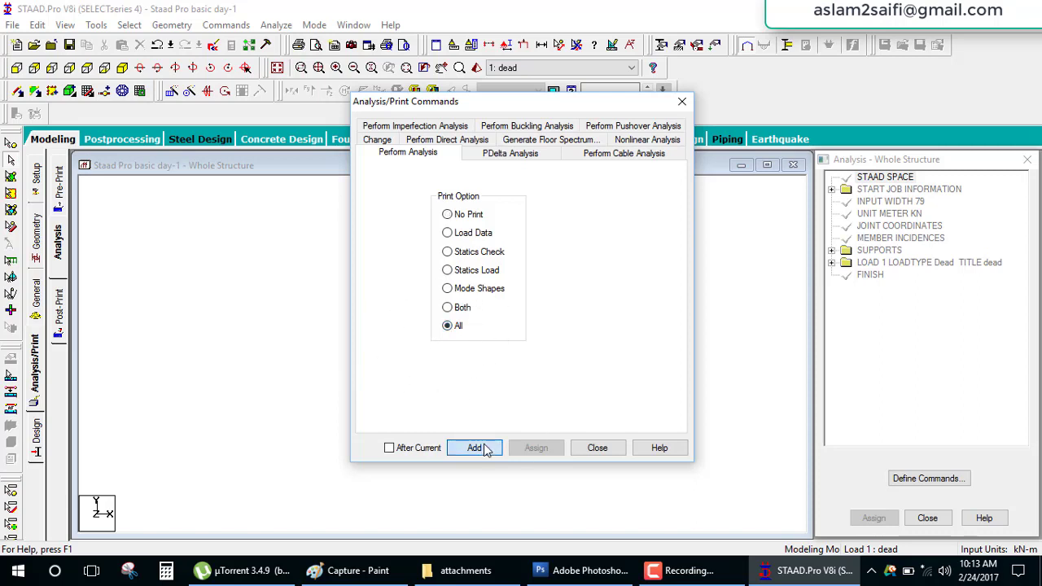
left_click(597, 448)
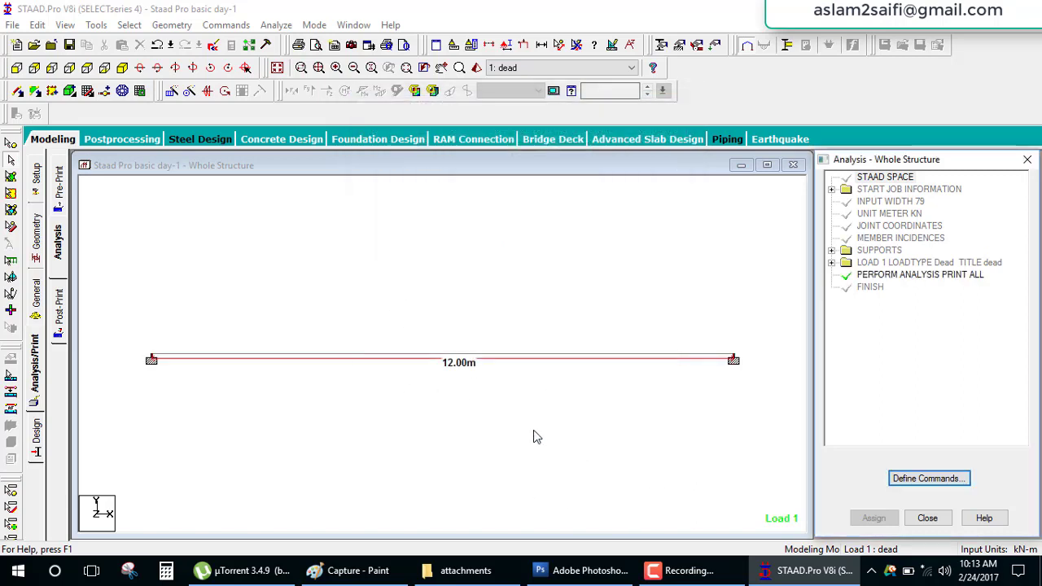
- Save and run the analysis, then review errors for missing elastic modulus and section properties
left_click(277, 26)
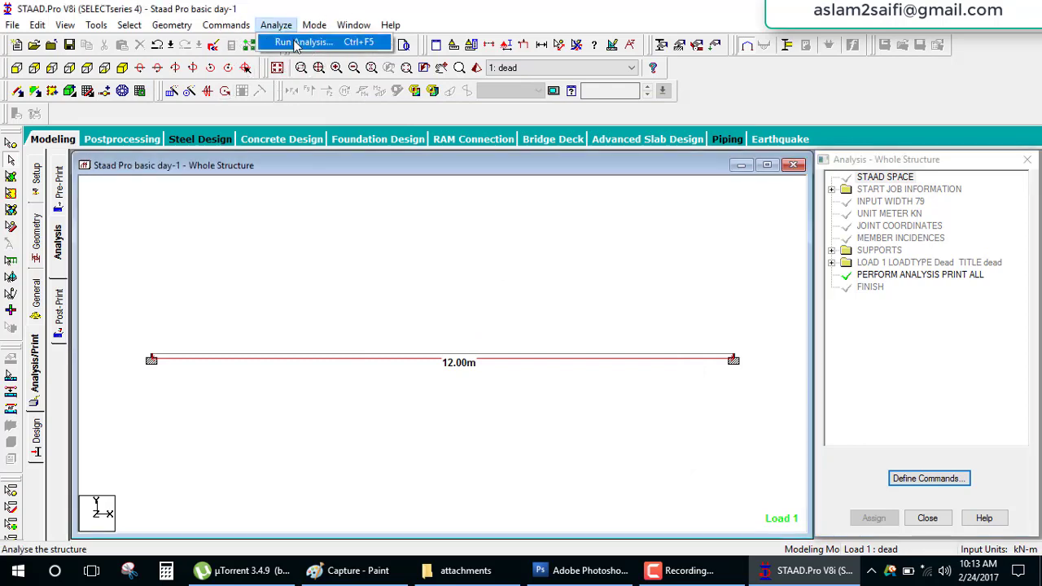
left_click(299, 43)
left_click(431, 306)
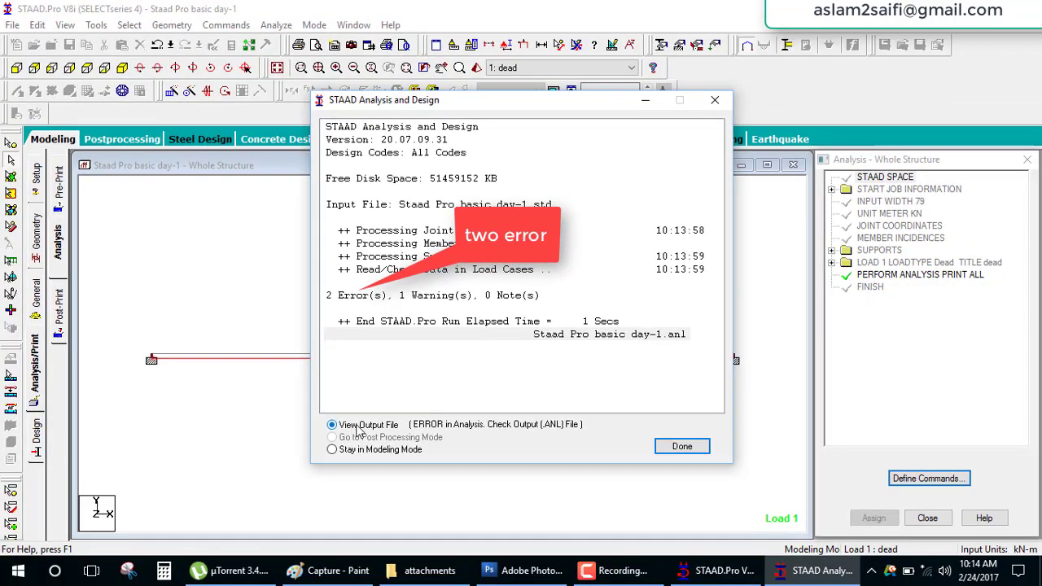
left_click(681, 446)
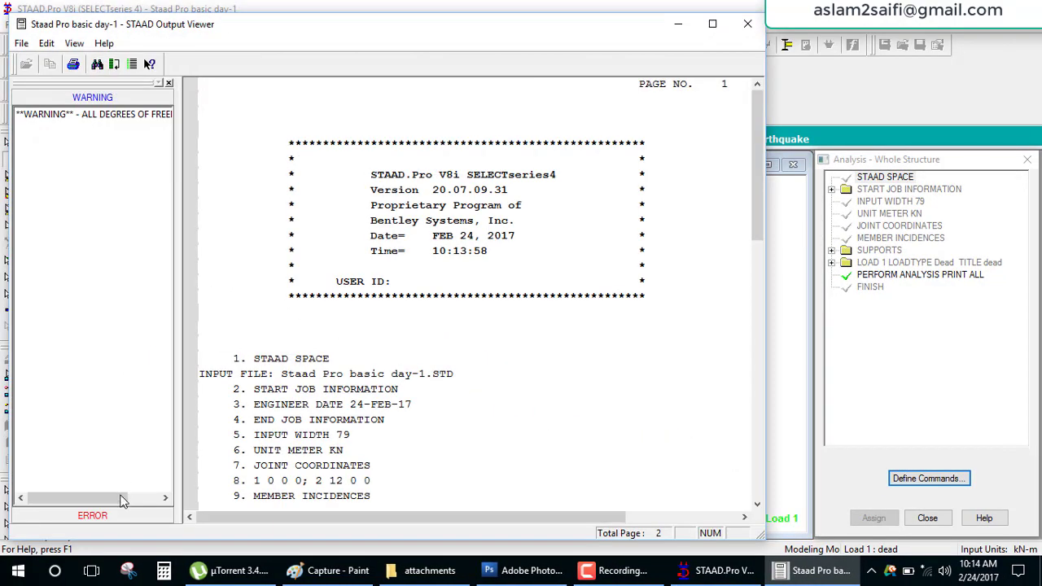
left_click(119, 517)
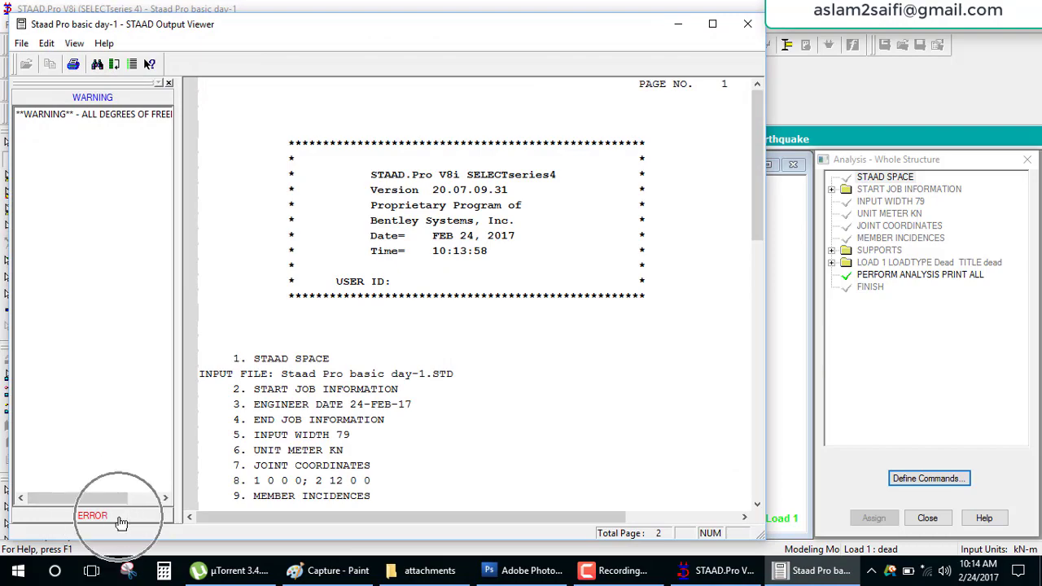
left_click(105, 134)
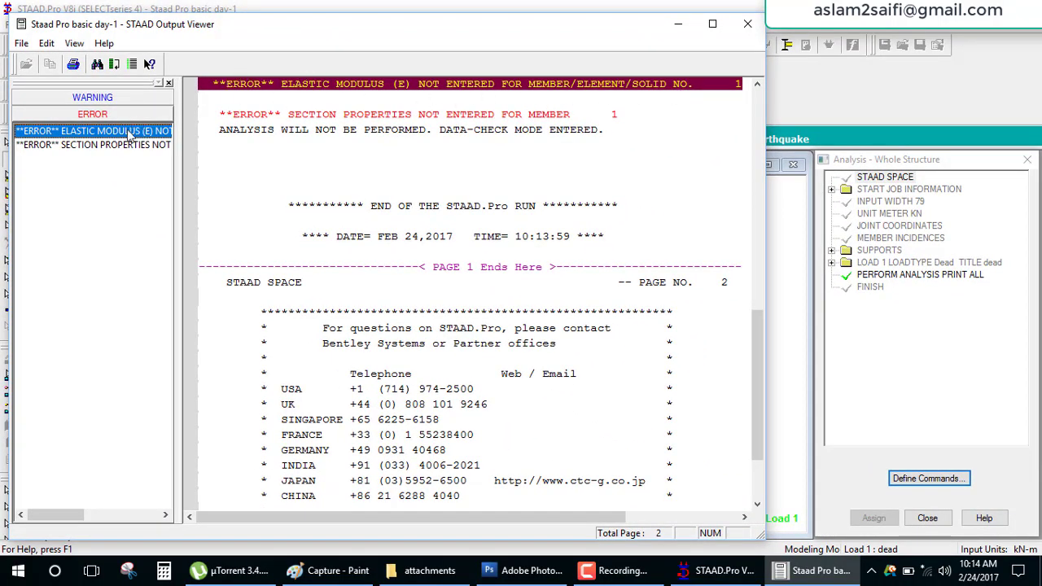
left_click(122, 145)
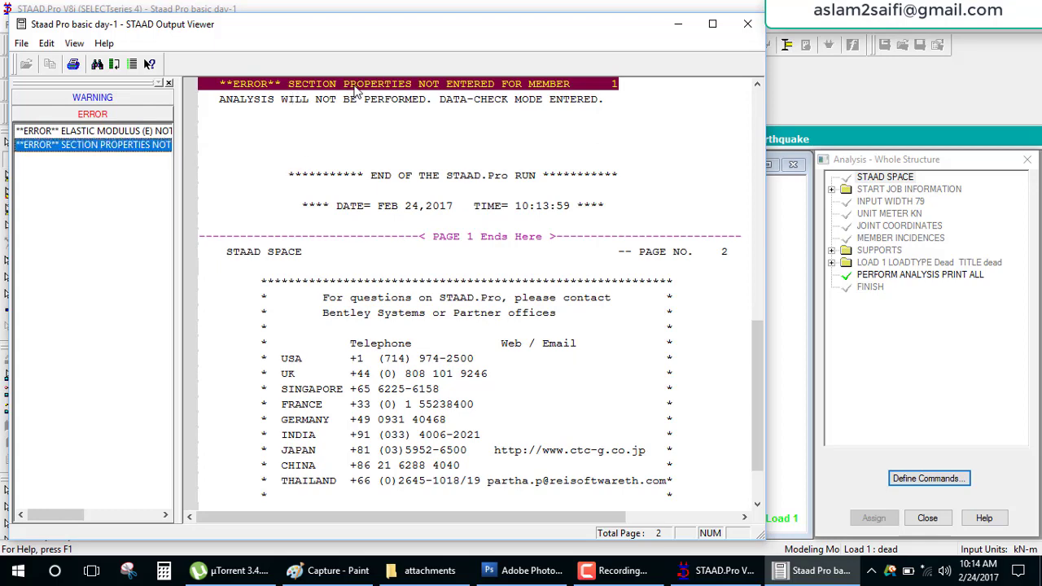
left_click(747, 24)
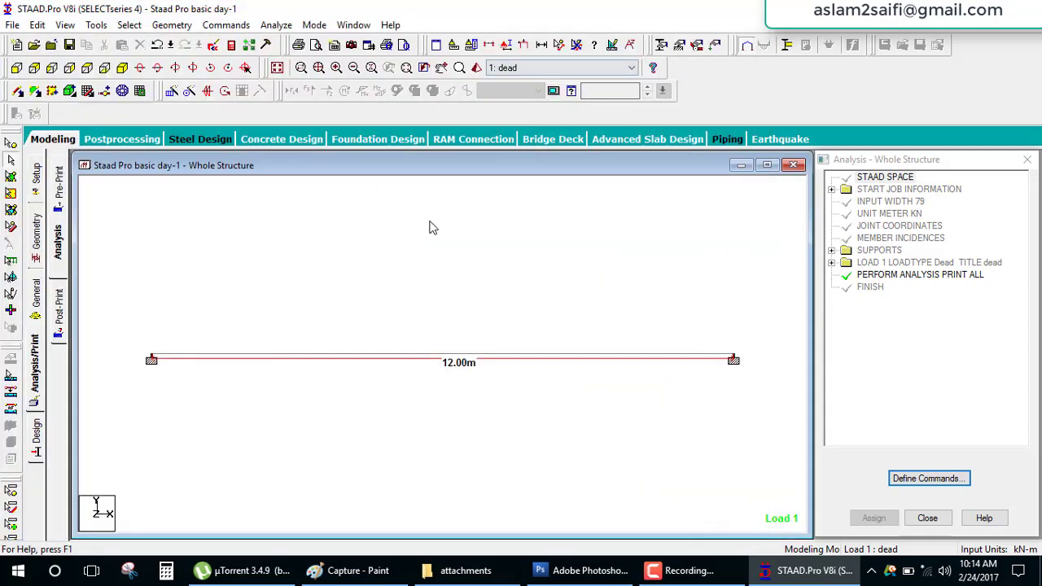
- Define a rectangular CONCRETE section with YD 0.6 m and ZD 0.3 m
left_click(36, 244)
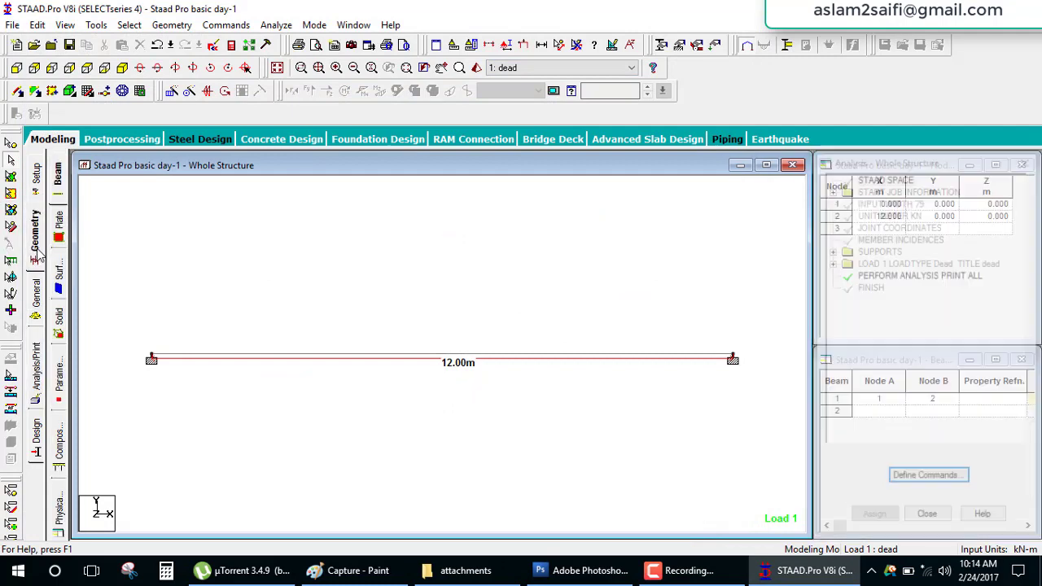
left_click(40, 296)
left_click(63, 205)
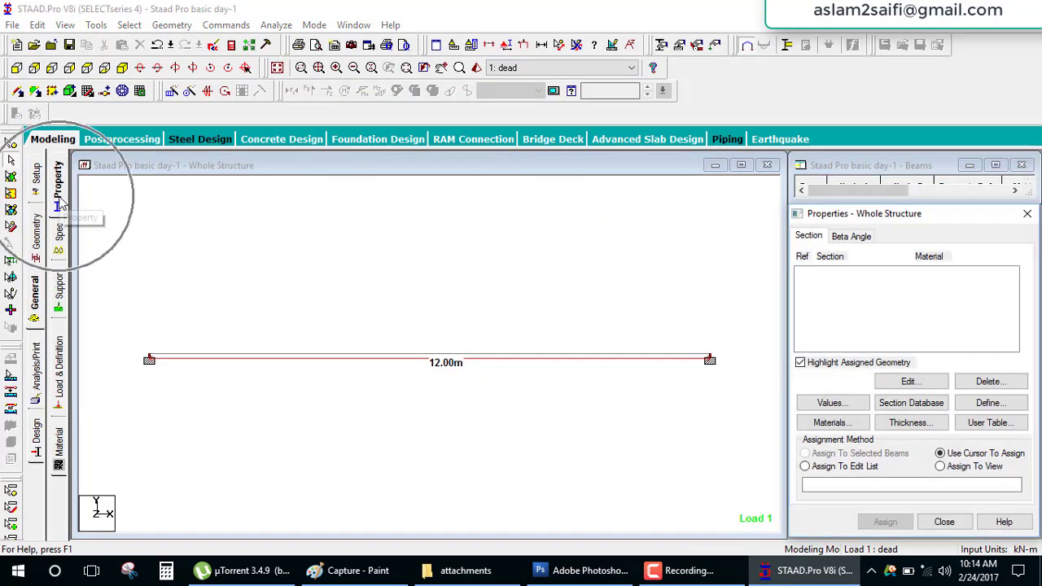
left_click(988, 403)
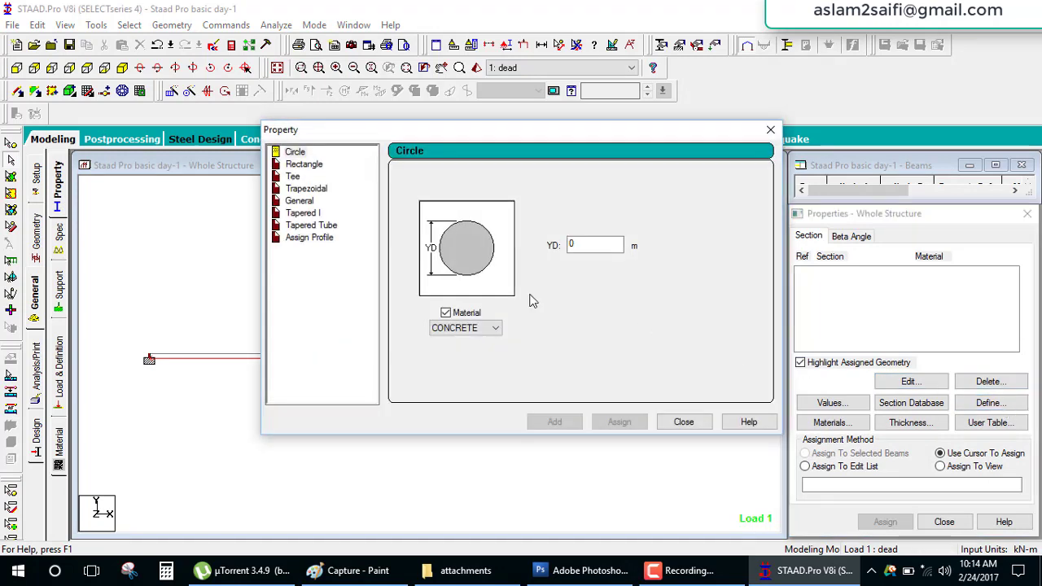
left_click(301, 166)
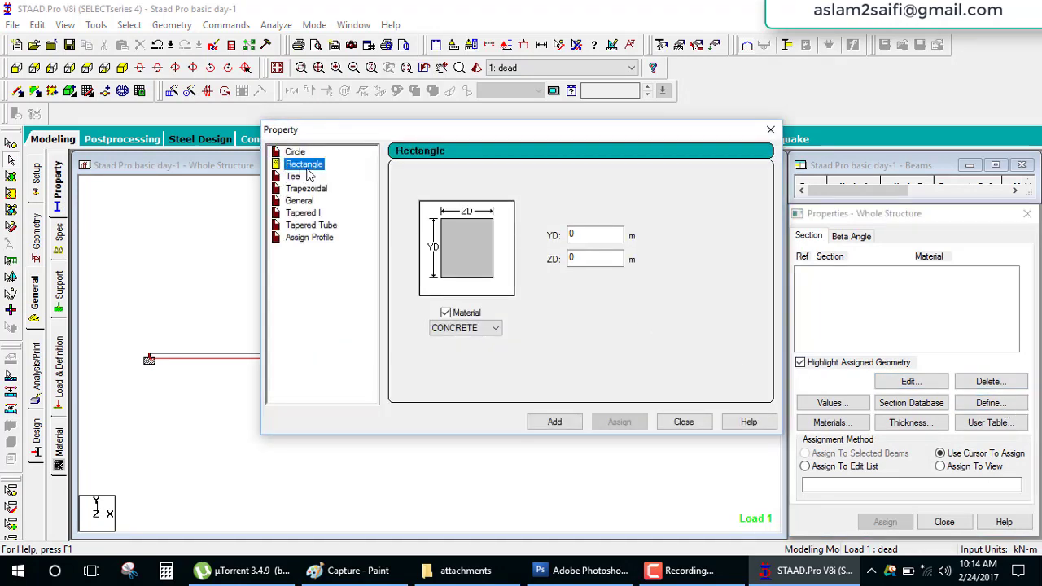
double_click(571, 235)
type(".")
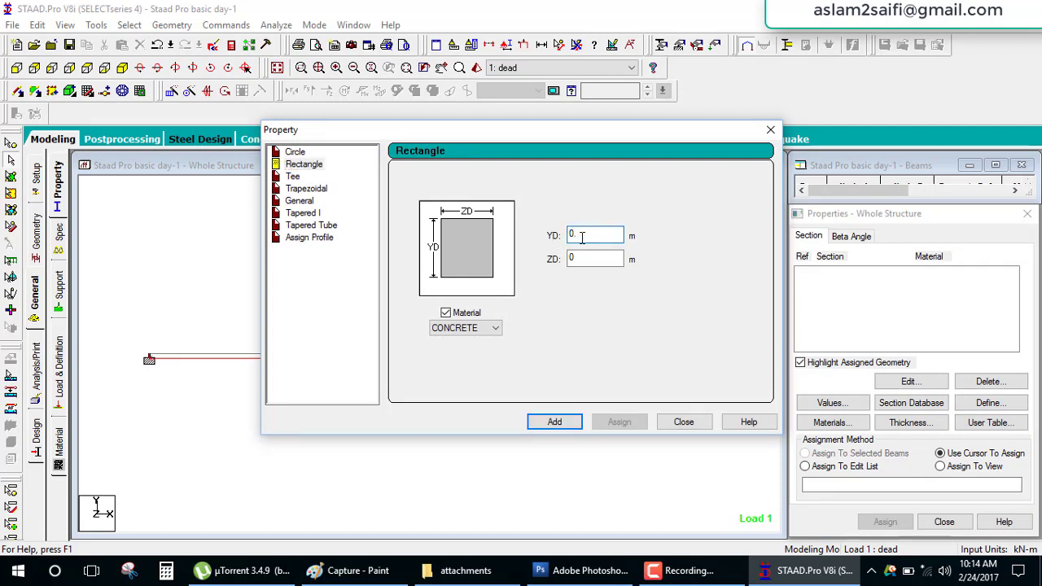
type("6")
key("Tab")
type(".3")
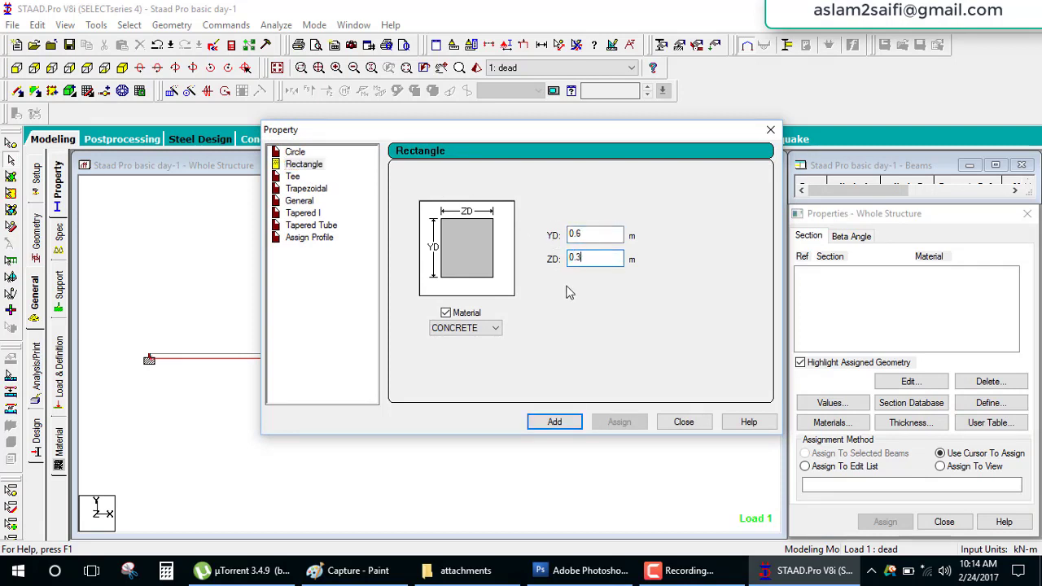
left_click(443, 328)
left_click(440, 339)
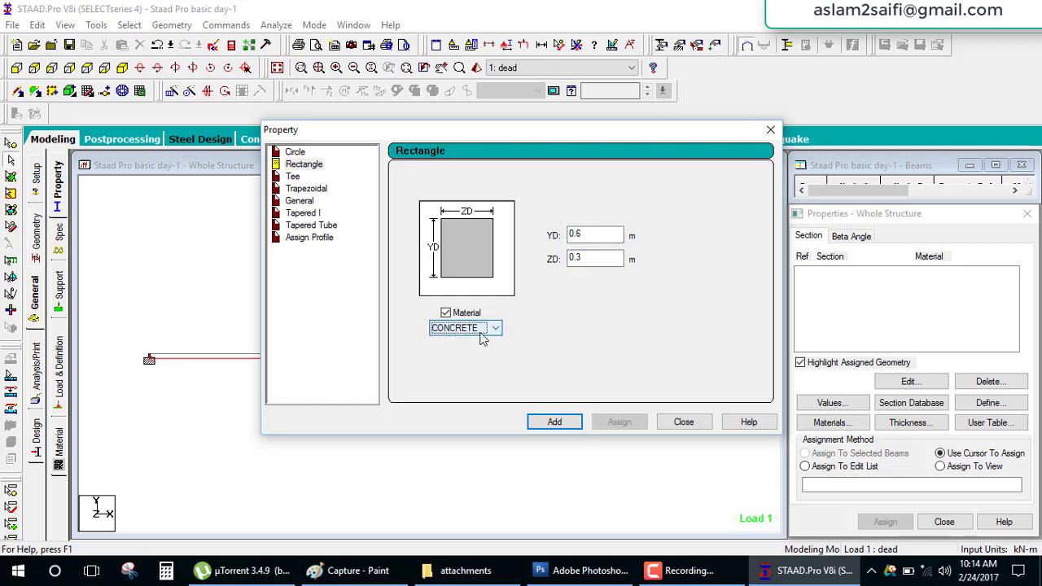
left_click(556, 422)
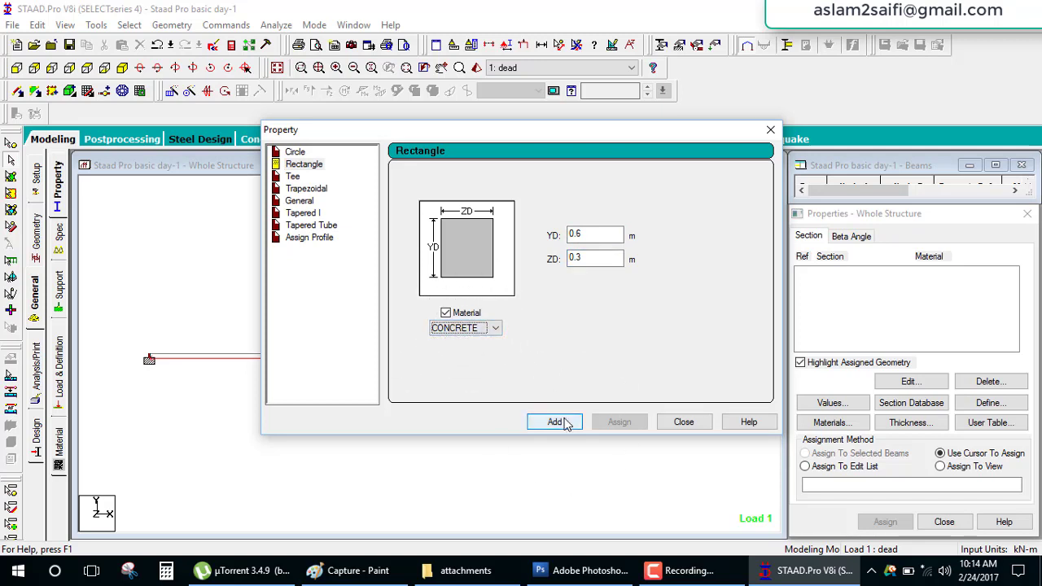
left_click(684, 421)
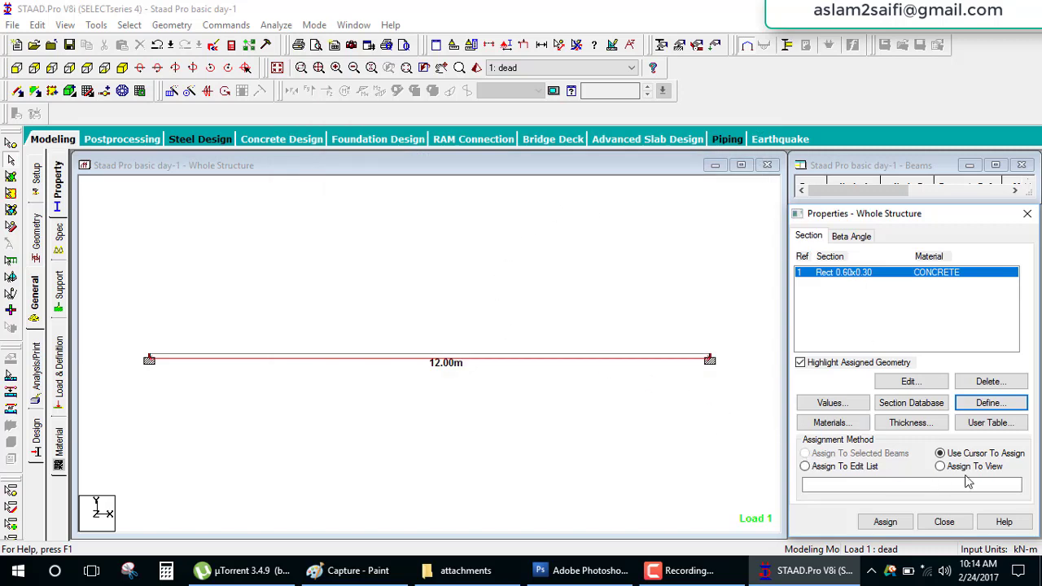
- Assign the Rect 0.60x0.30 section to beam 1 using Assign To View
left_click(940, 466)
left_click(885, 522)
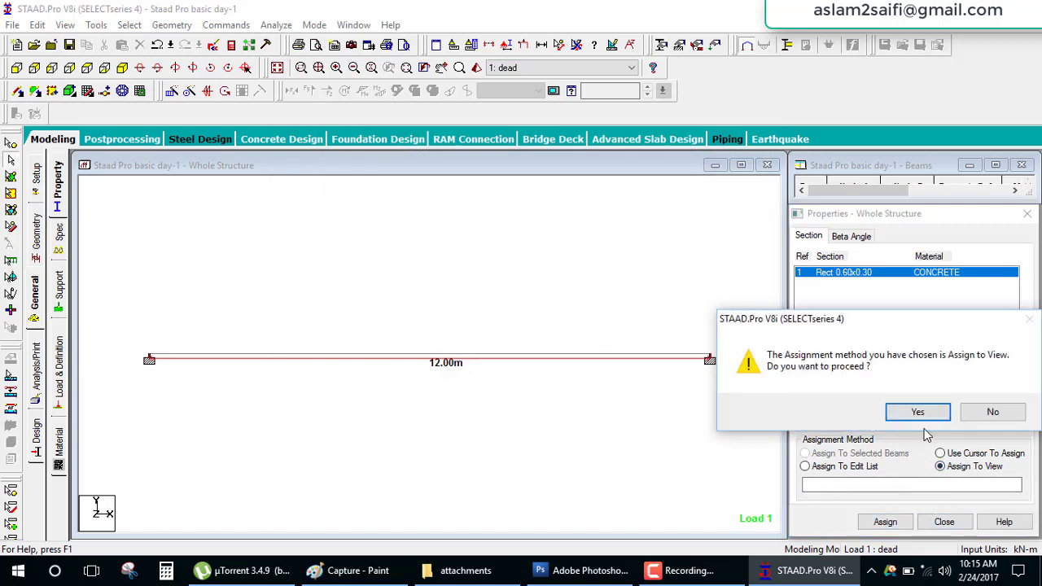
left_click(918, 412)
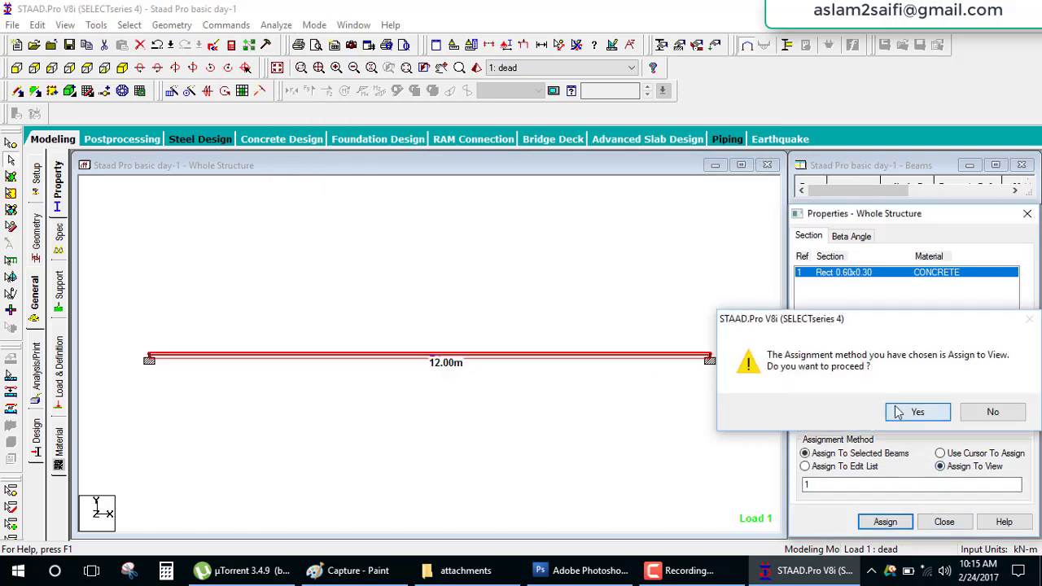
- Save and rerun the analysis, which now finishes with 0 errors and 1 warning
left_click(275, 25)
left_click(297, 40)
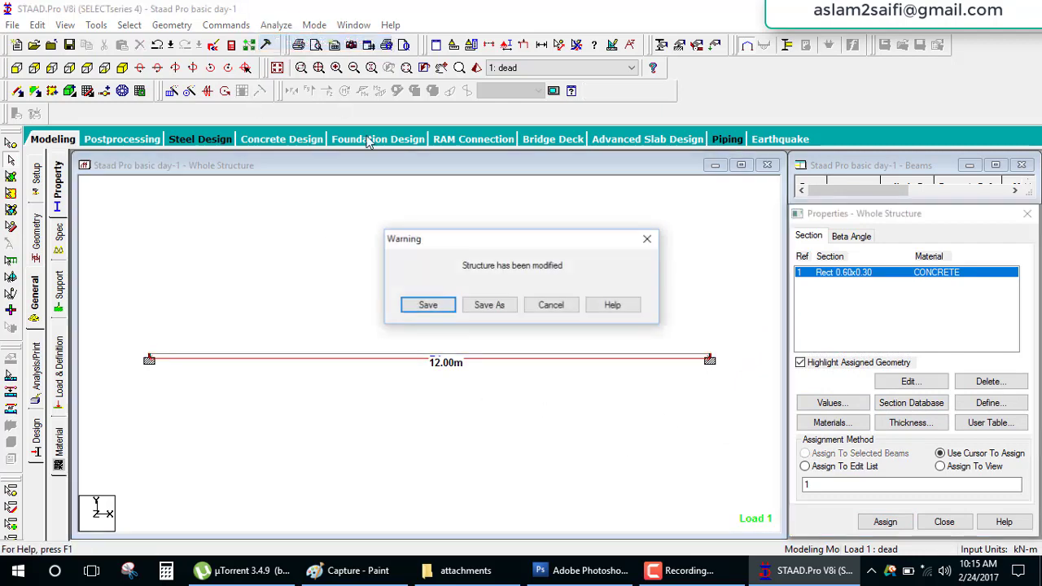
left_click(428, 306)
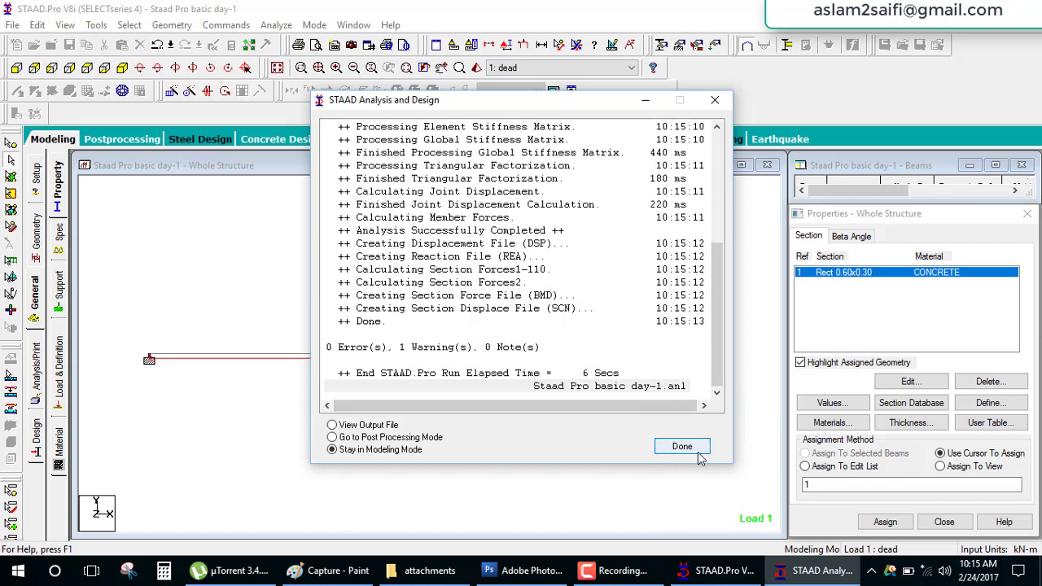
left_click(682, 448)
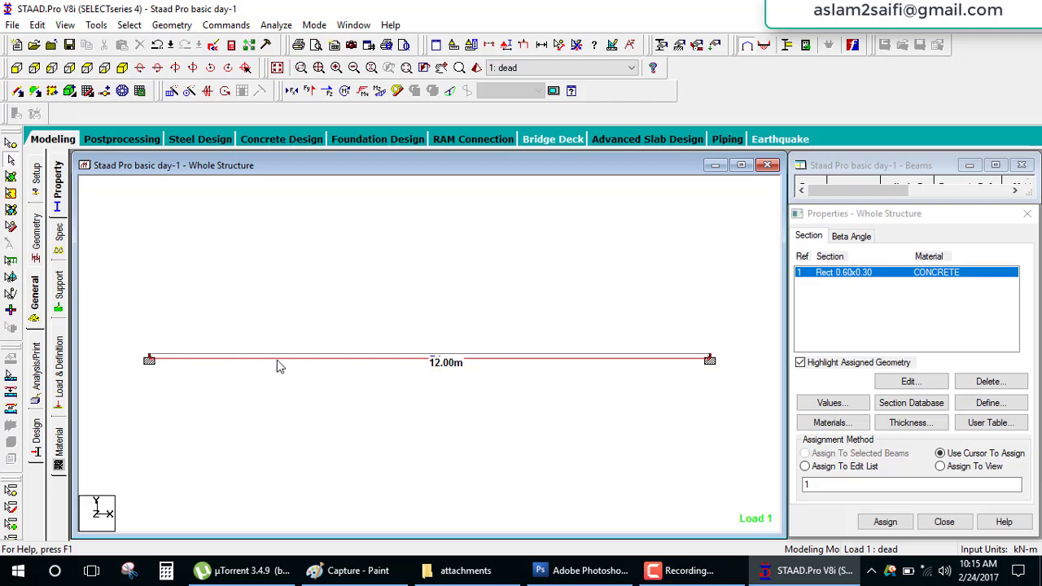
double_click(332, 361)
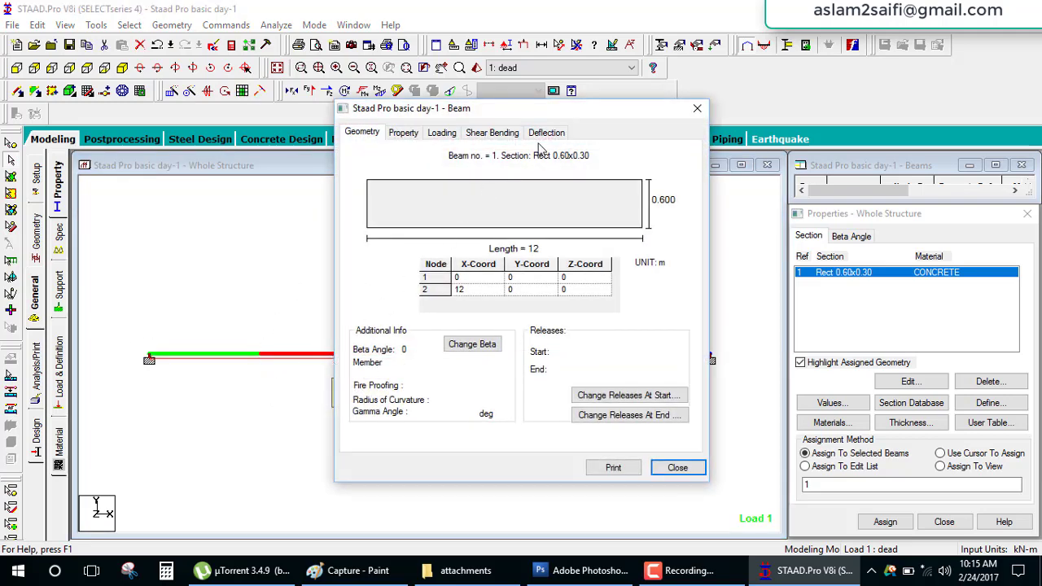
left_click(503, 134)
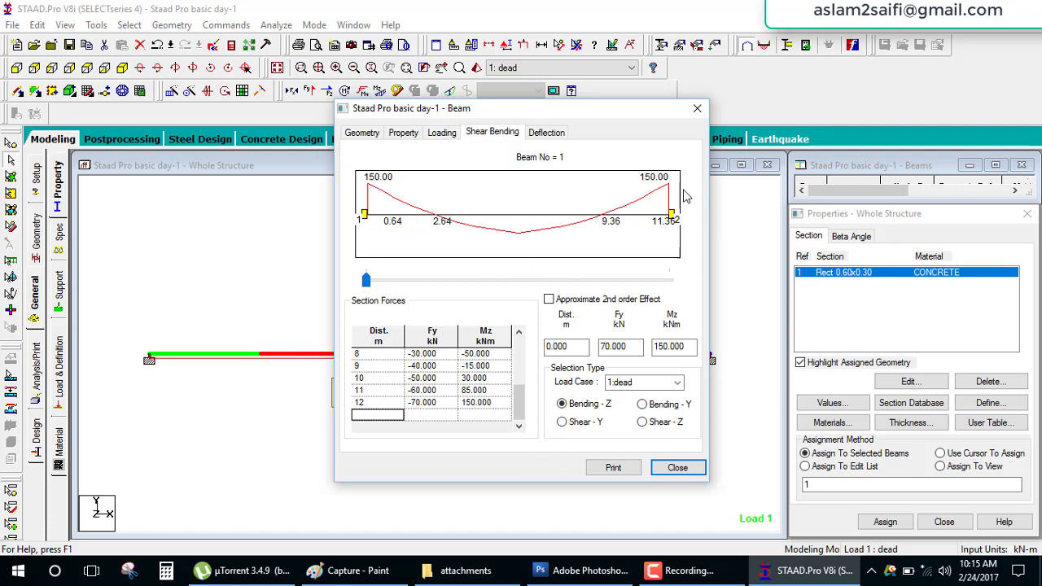
left_click(599, 421)
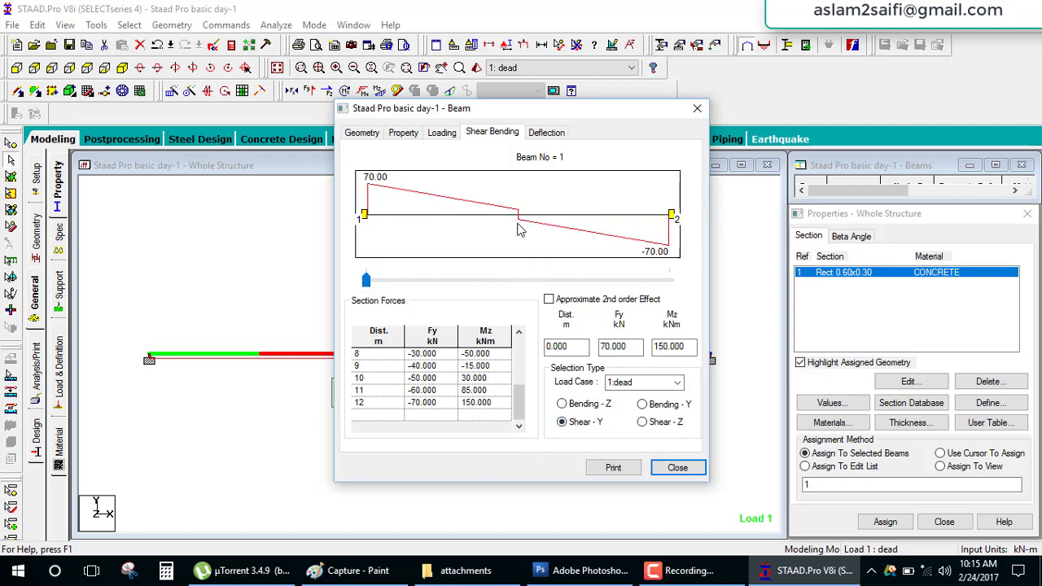
left_click(546, 131)
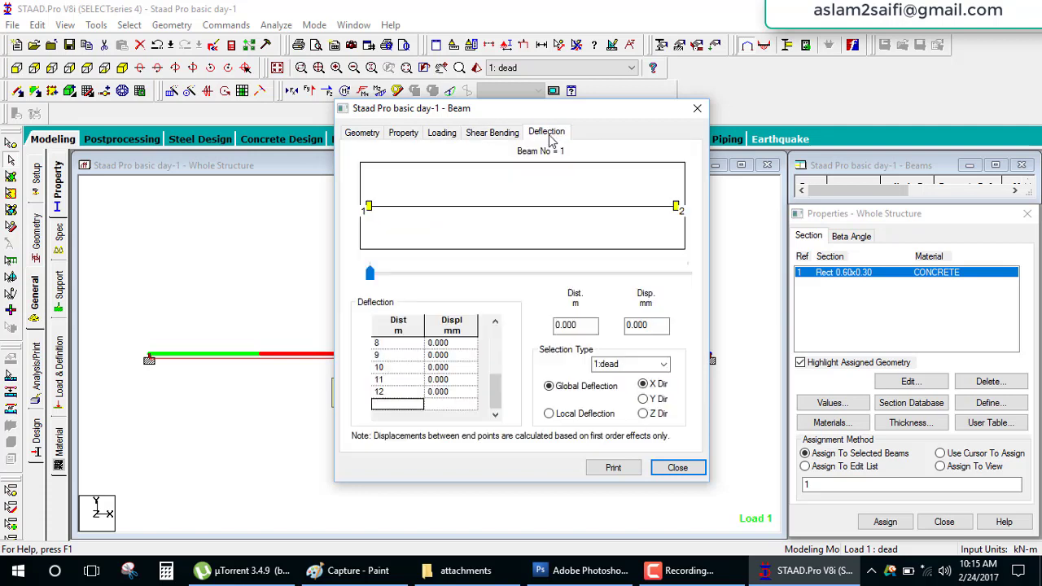
left_click(644, 401)
left_click(601, 414)
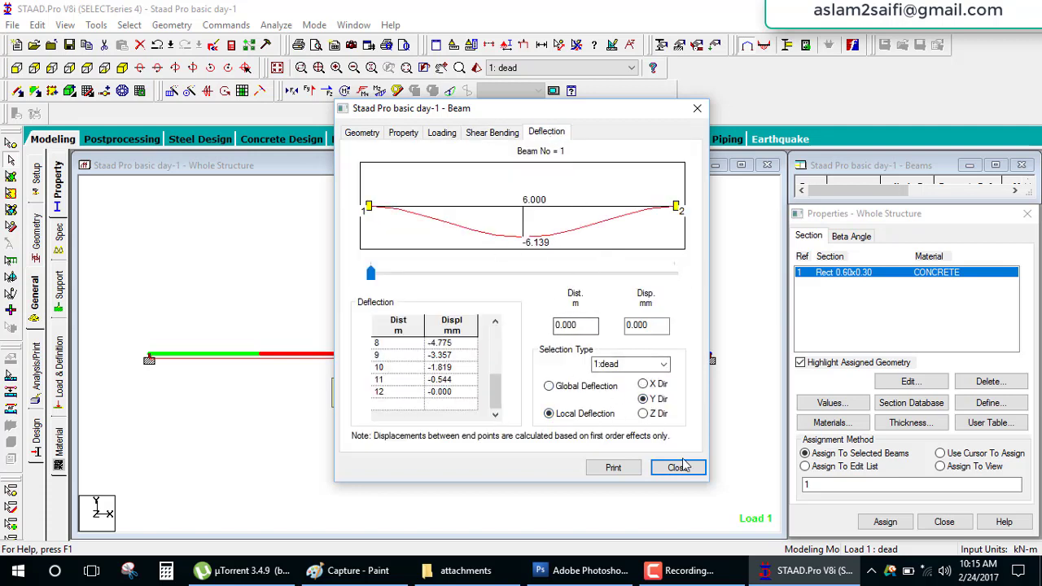
key("Escape")
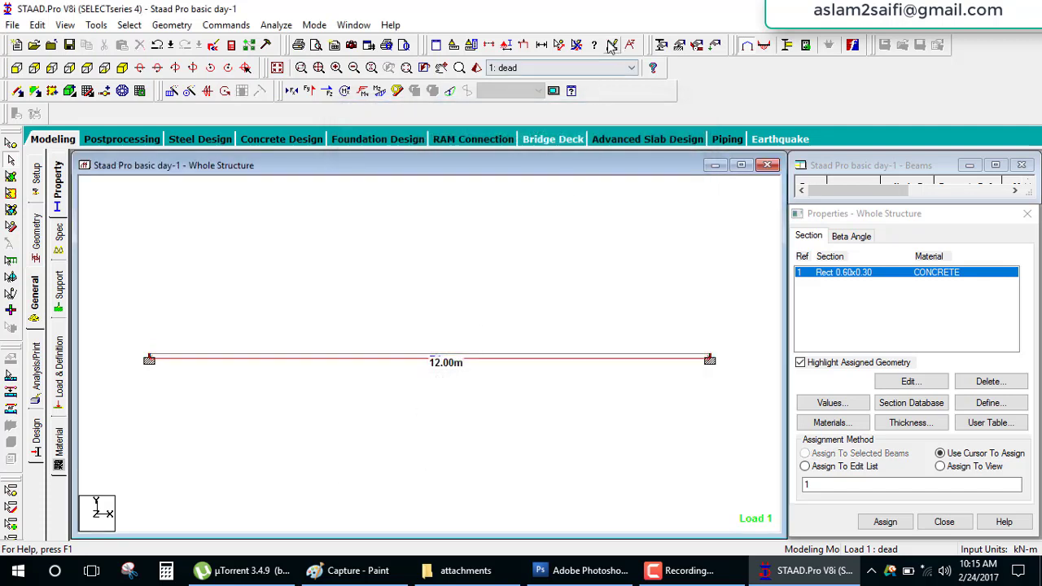
- Hide the beam length label and display the shear force, then deflected shape diagrams
left_click(576, 44)
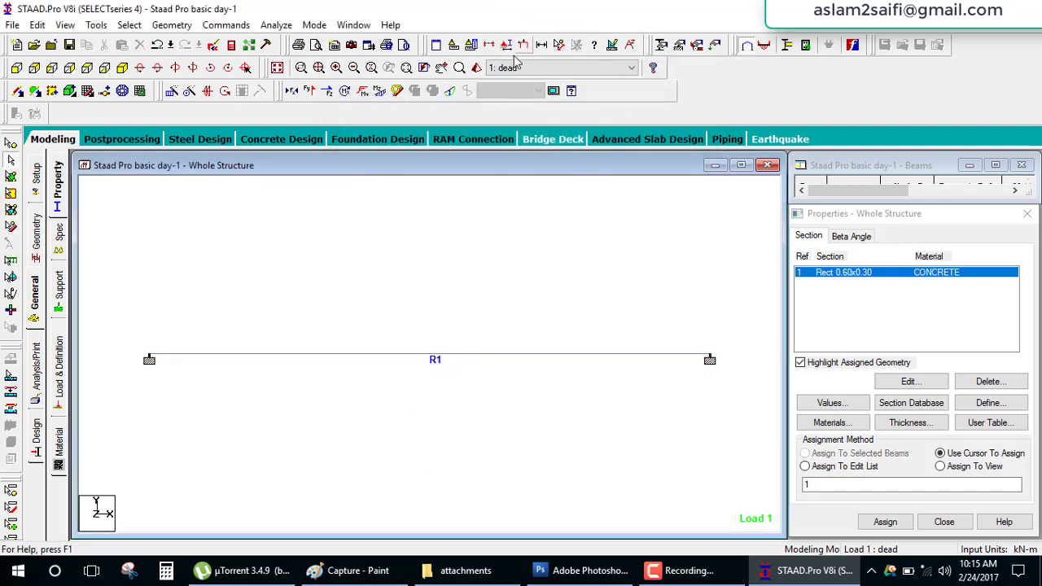
left_click(380, 92)
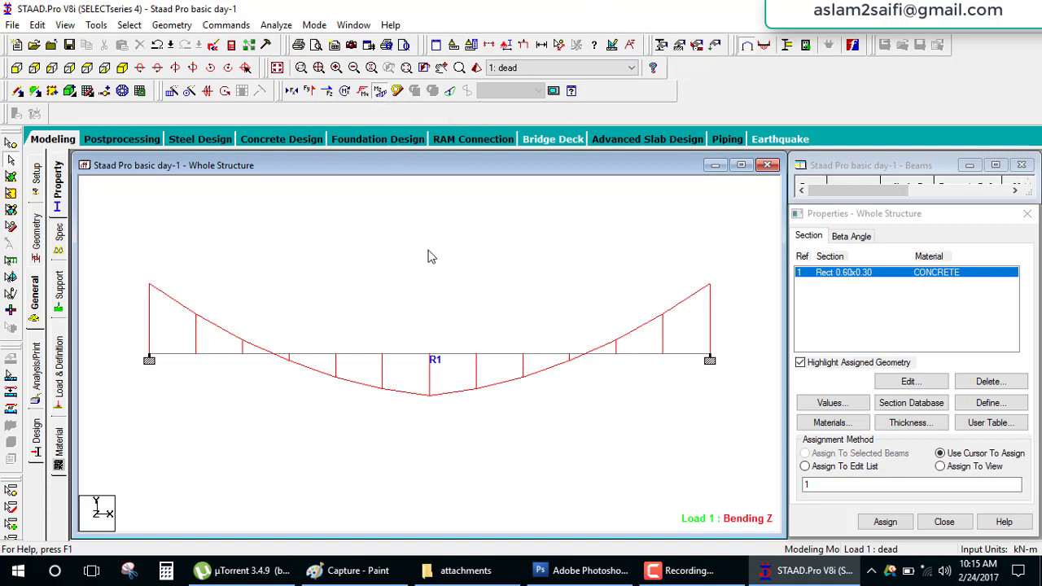
left_click(380, 91)
left_click(309, 91)
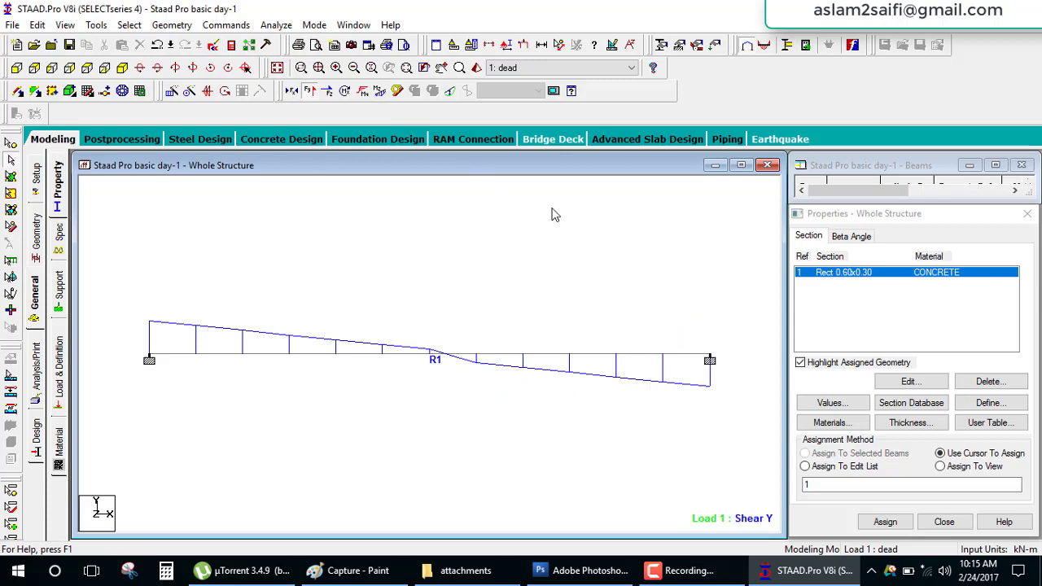
left_click(310, 91)
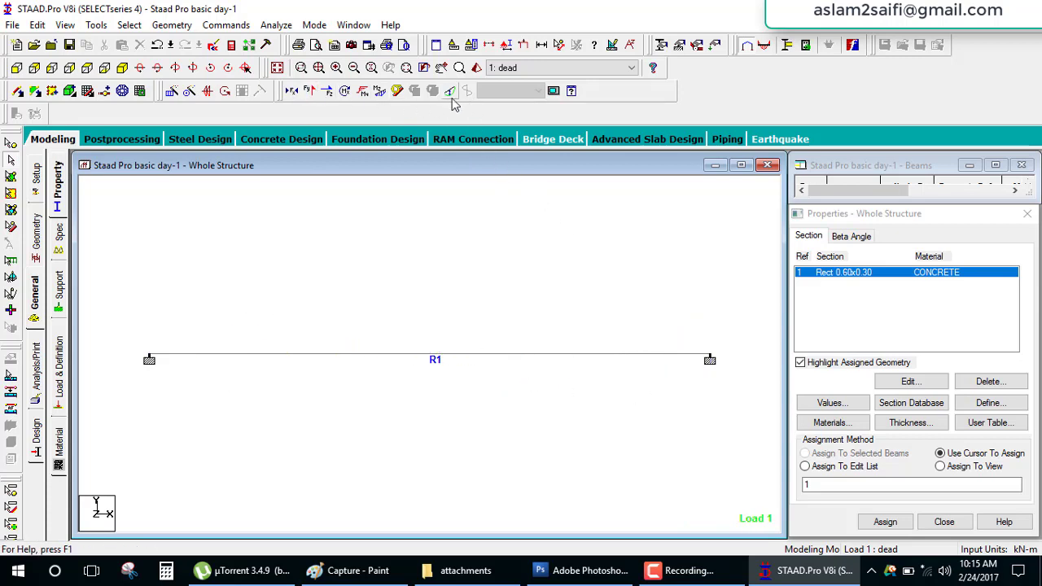
left_click(450, 93)
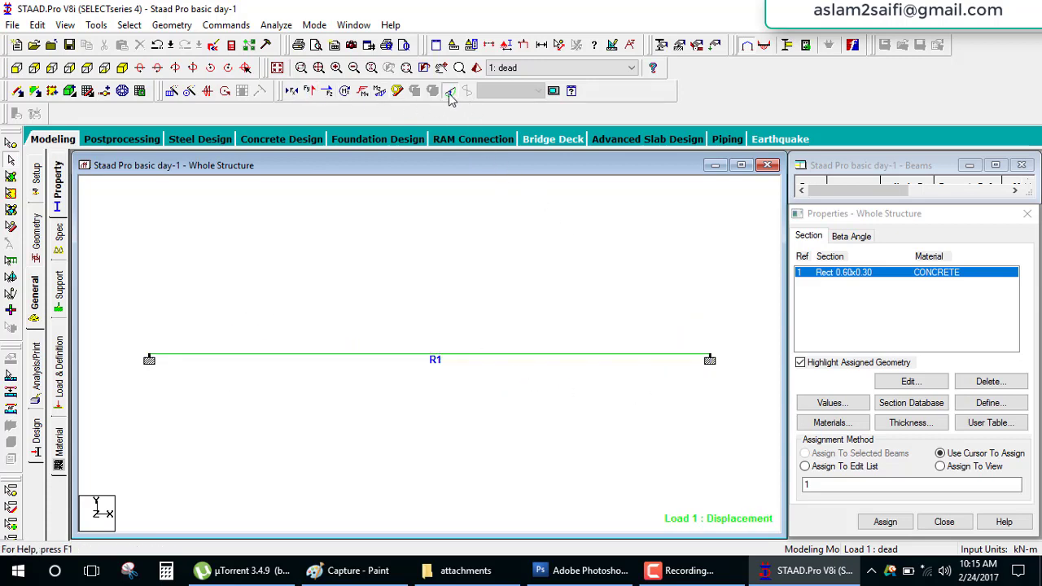
- Toggle the diagram icons, then enter Postprocessing with load case 1 dead in Results Setup
left_click(529, 305)
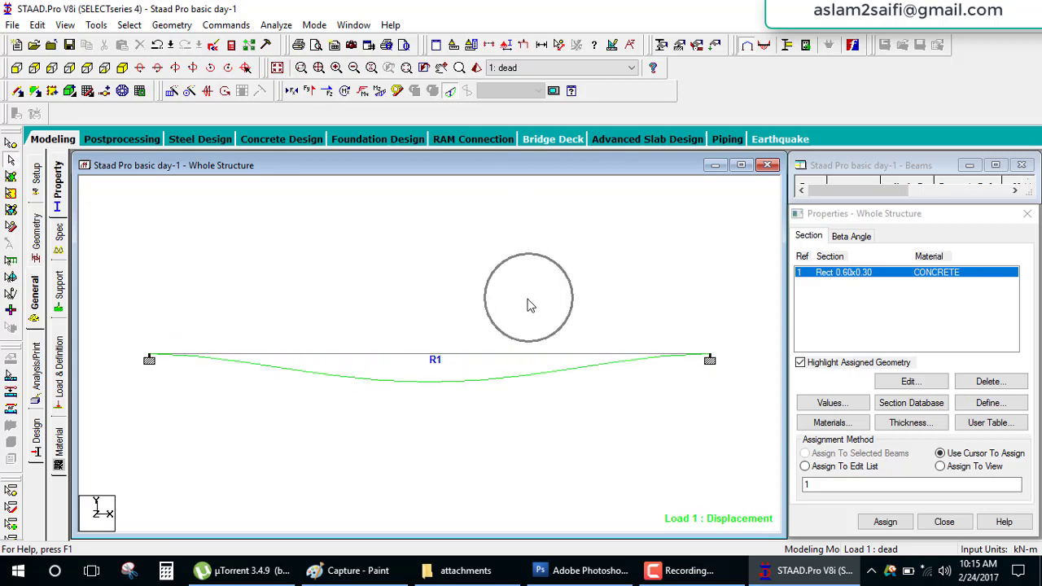
left_click(310, 92)
left_click(310, 93)
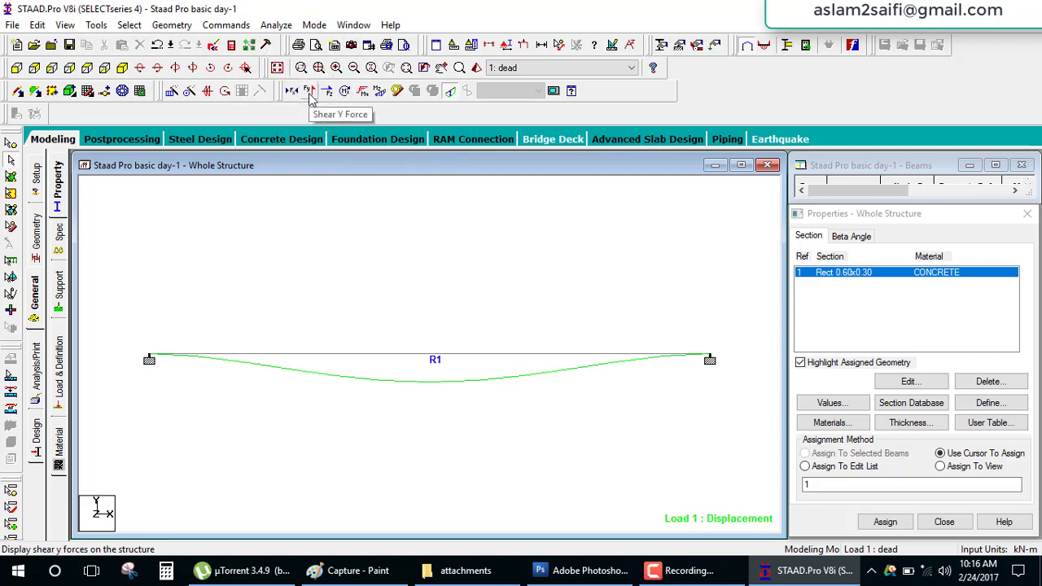
left_click(379, 91)
left_click(380, 91)
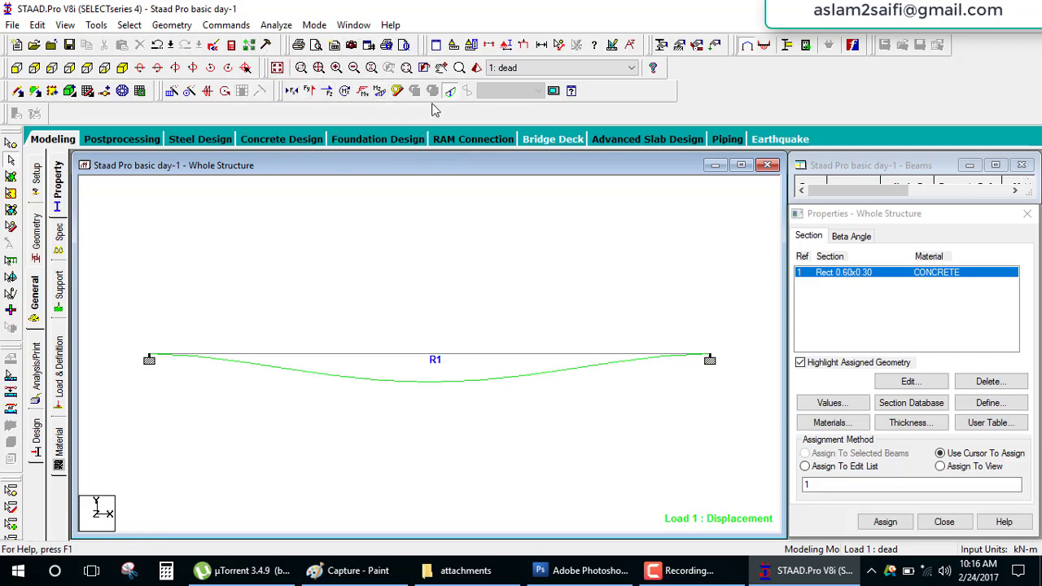
left_click(450, 91)
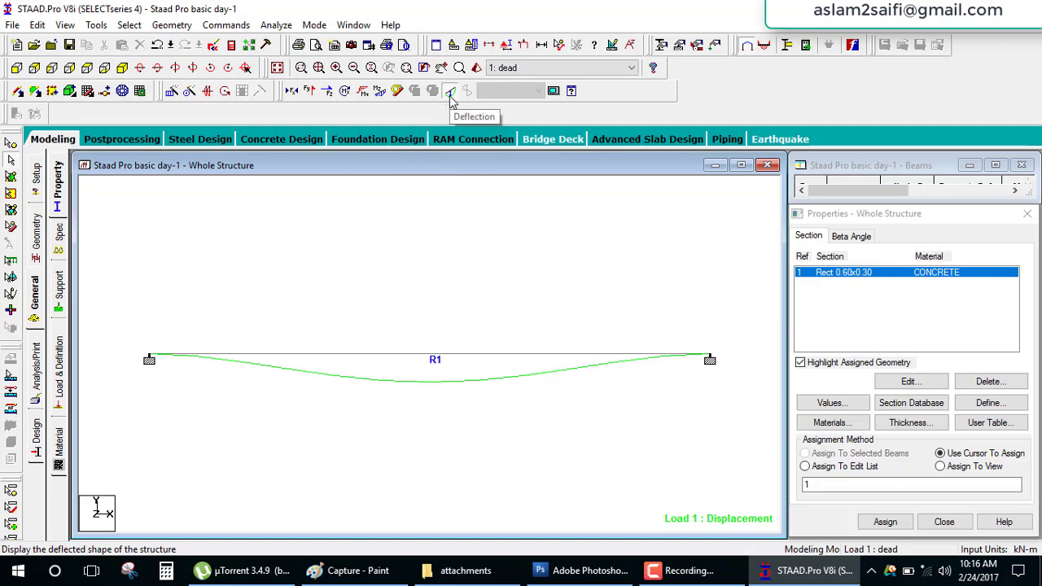
left_click(450, 91)
left_click(140, 141)
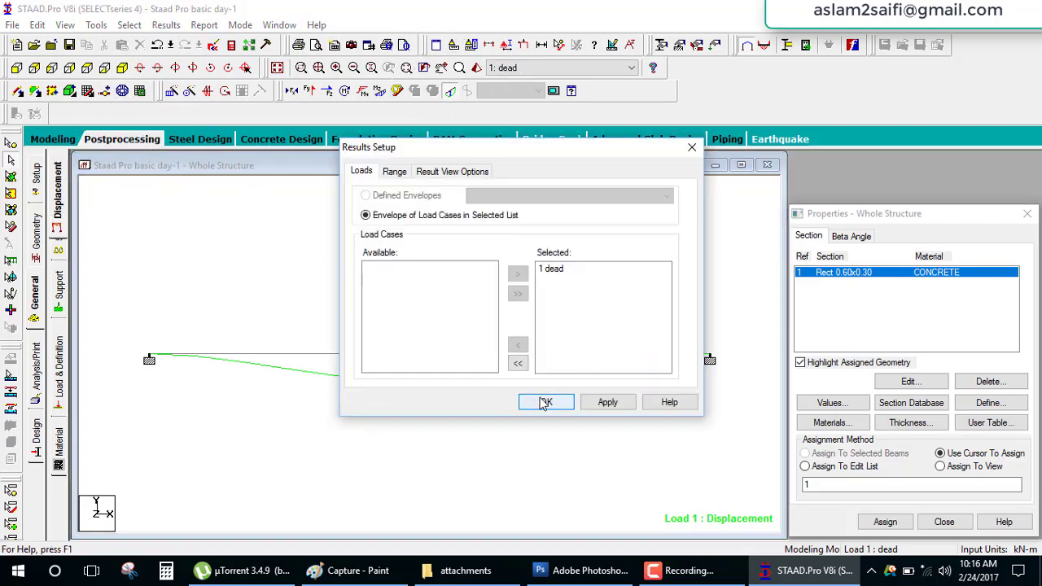
- Confirm load case 1 and label the deflected beam with its 6.011 mm maximum resultant displacement
left_click(543, 401)
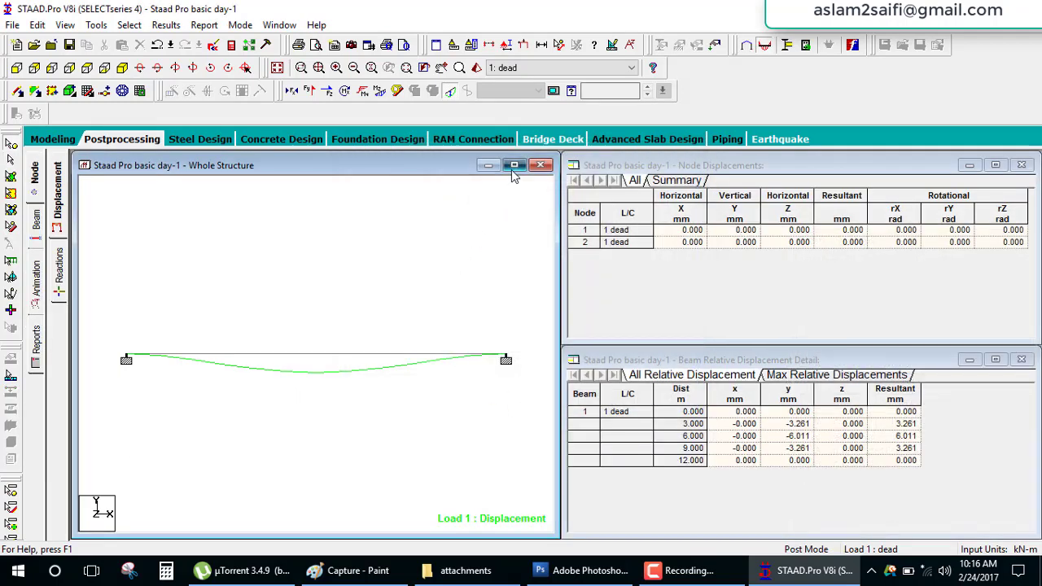
left_click(514, 165)
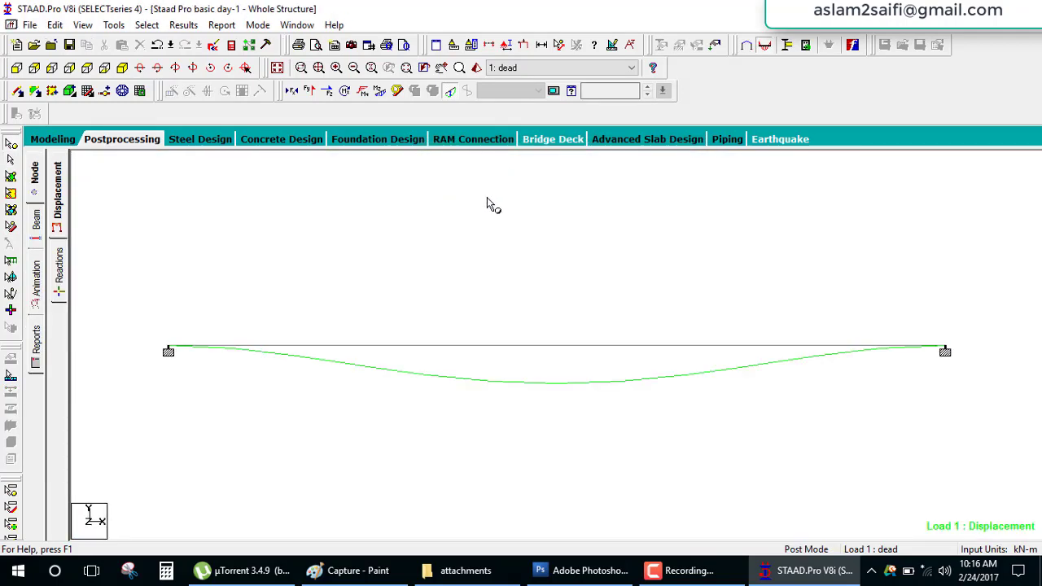
left_click(191, 26)
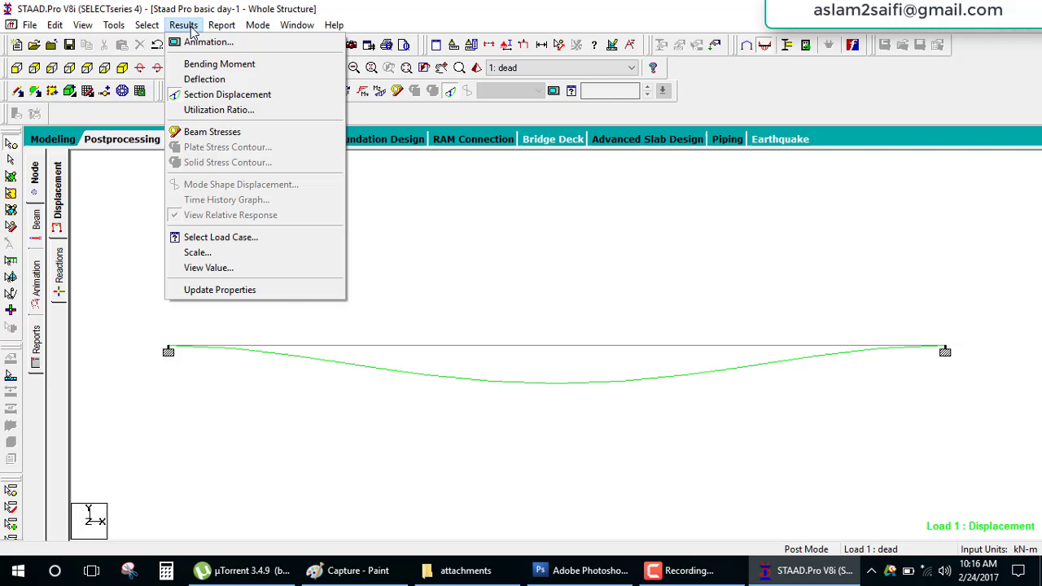
left_click(196, 267)
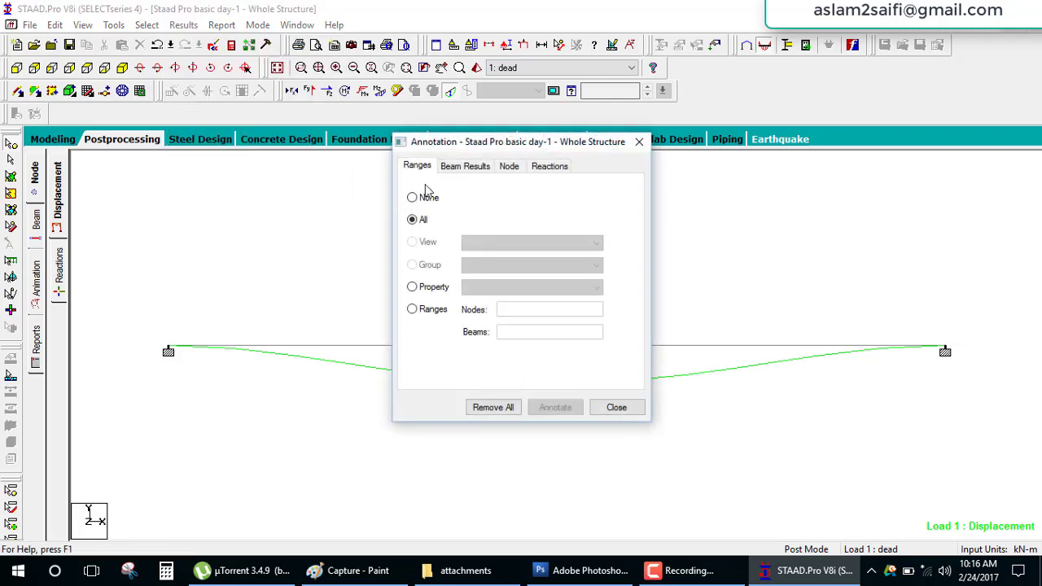
left_click(460, 168)
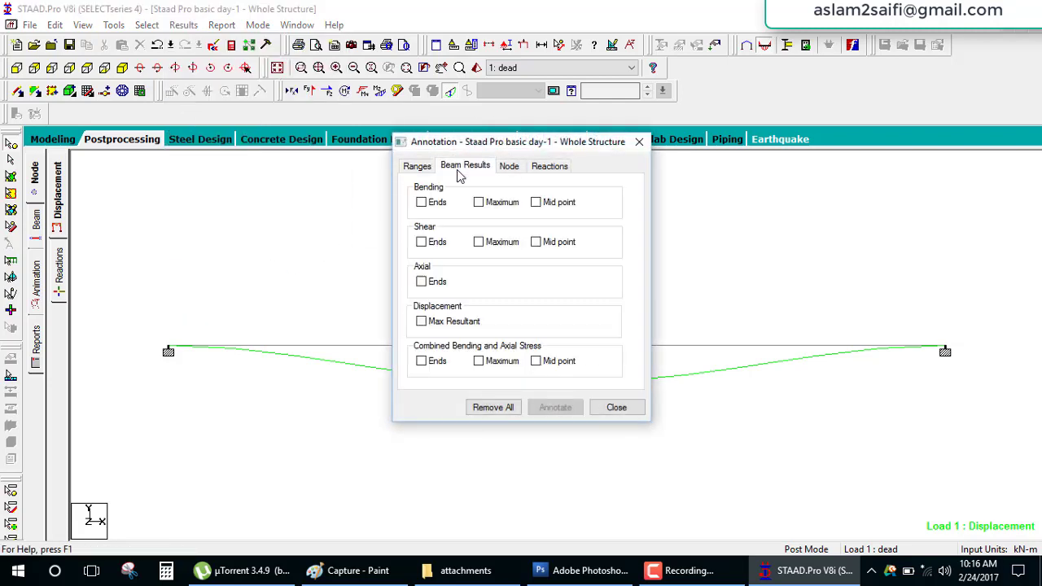
left_click(438, 322)
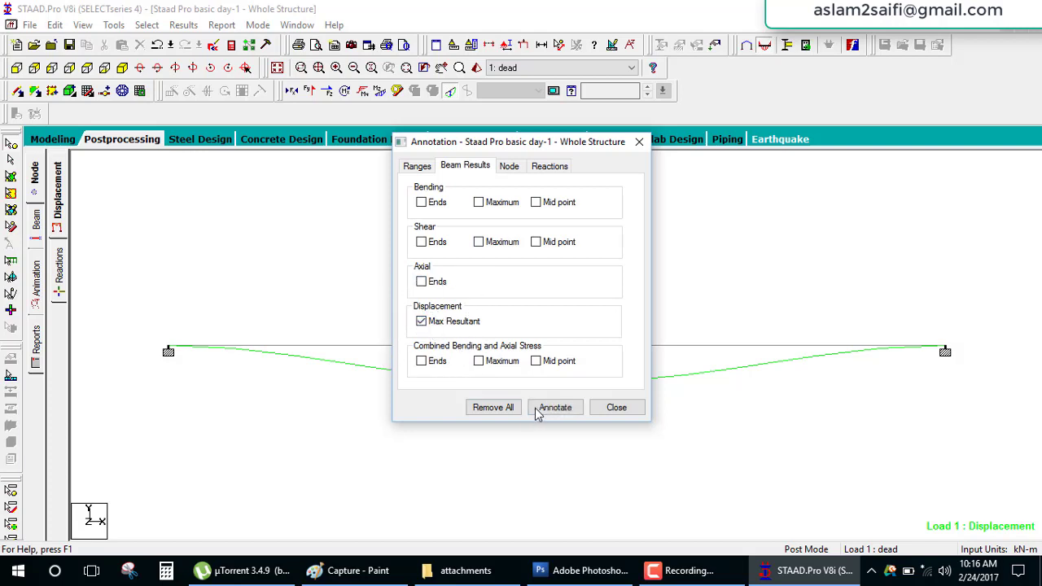
left_click(549, 410)
left_click(612, 411)
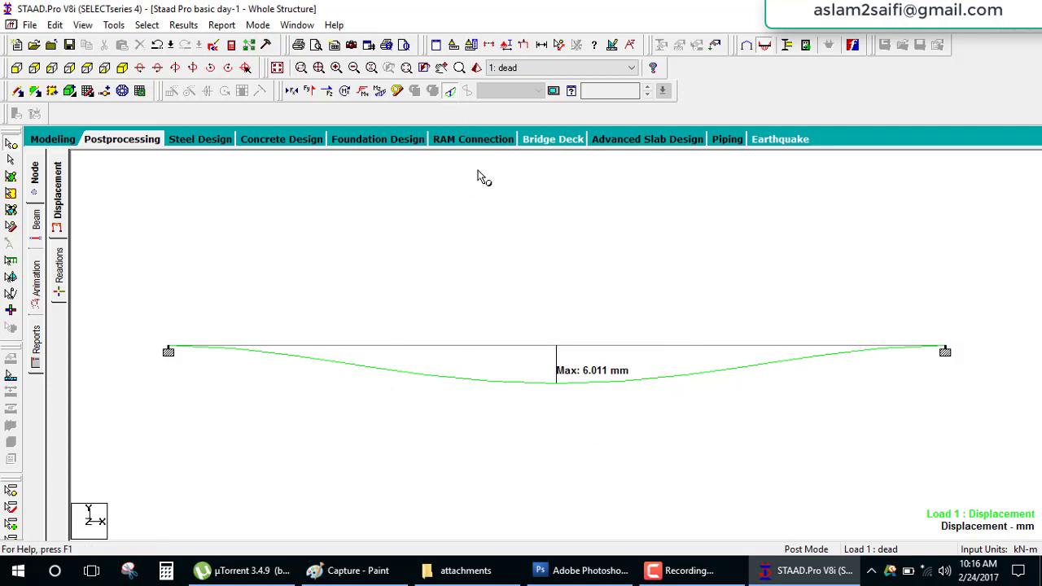
left_click(450, 92)
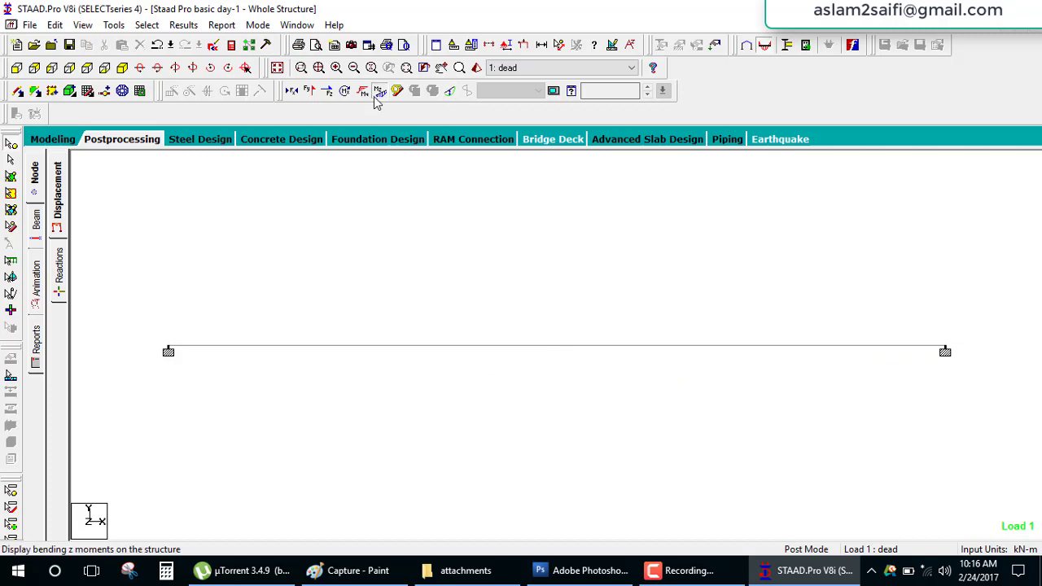
- Label the bending moment diagram with its 150 kNm end moments and -90 kNm midspan value
left_click(379, 91)
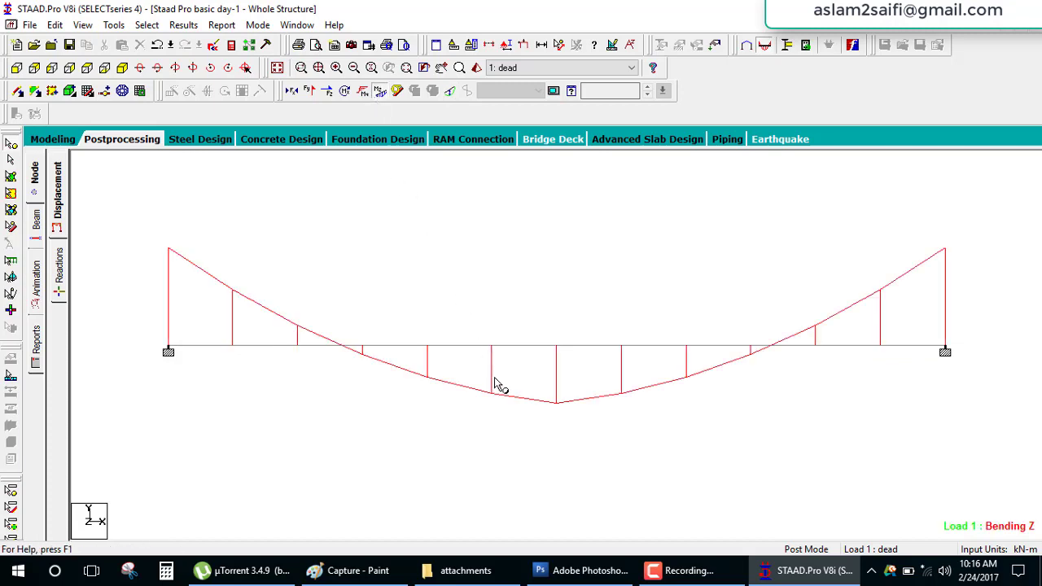
left_click(186, 28)
left_click(210, 269)
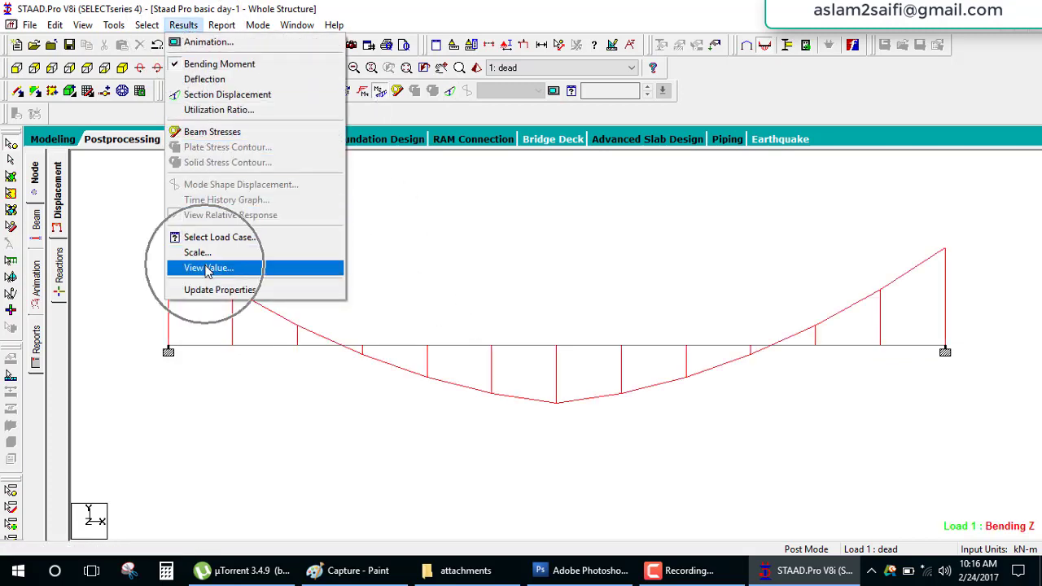
left_click(466, 170)
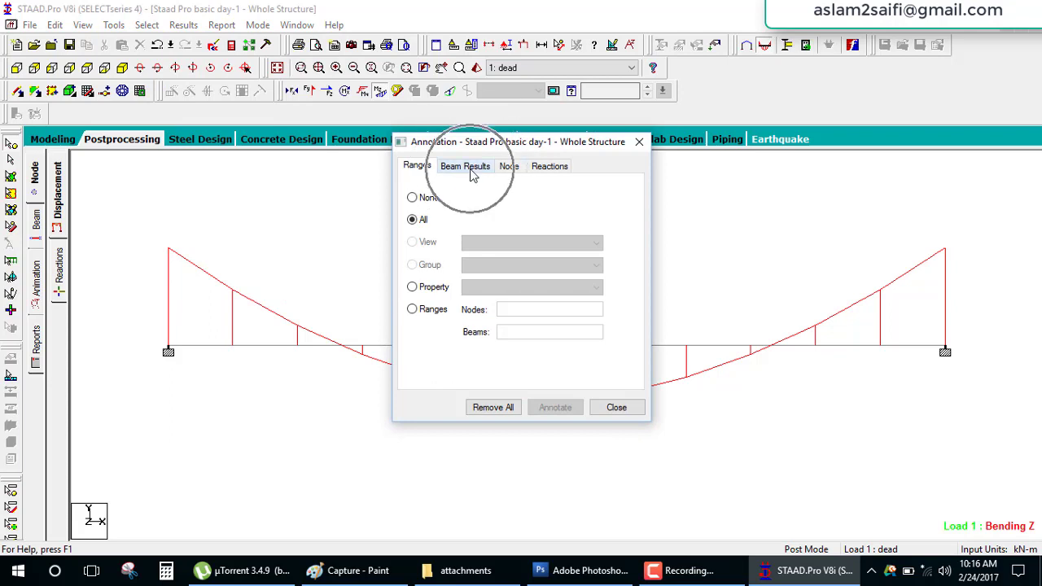
left_click(444, 323)
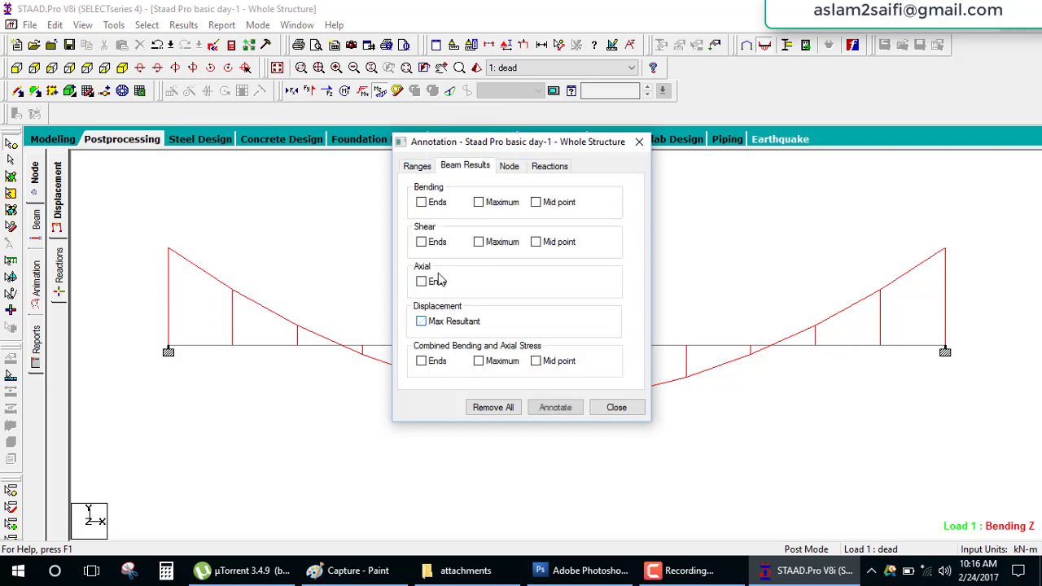
left_click(435, 203)
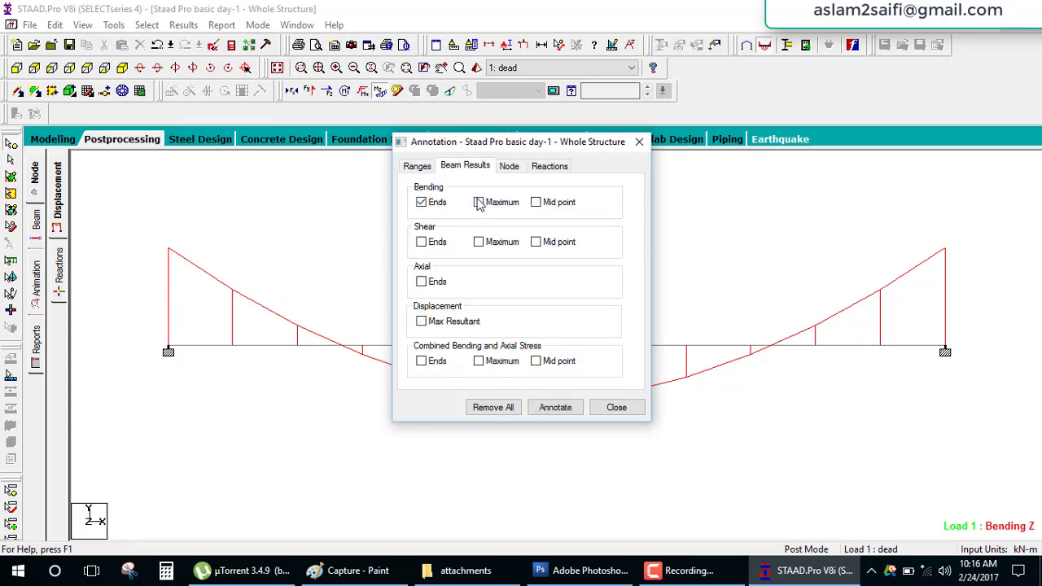
left_click(560, 407)
left_click(614, 407)
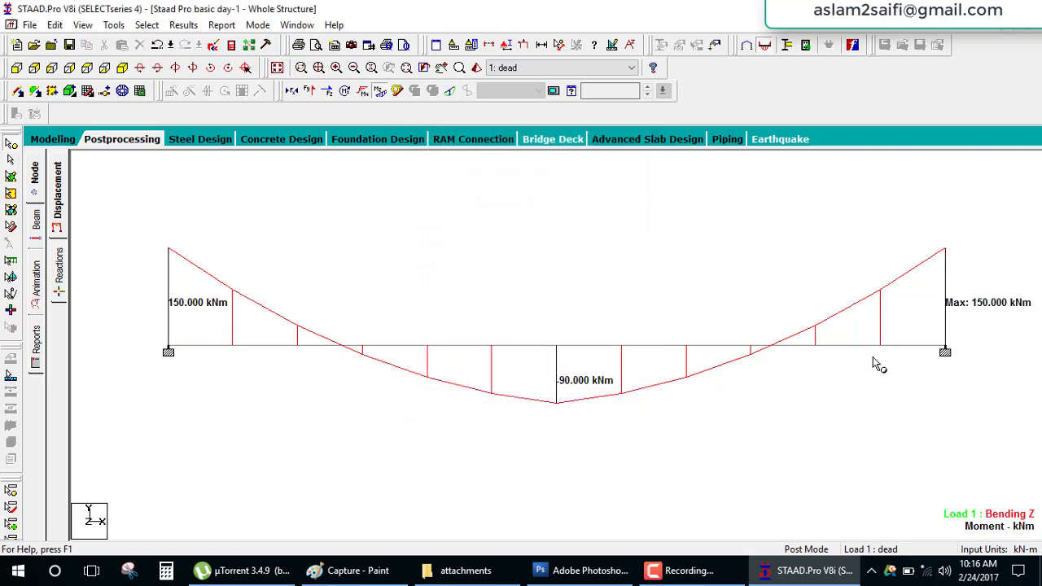
- Show the shear diagram and label its 70, 10 and -70 kN end, maximum and midpoint values
left_click(362, 91)
left_click(309, 90)
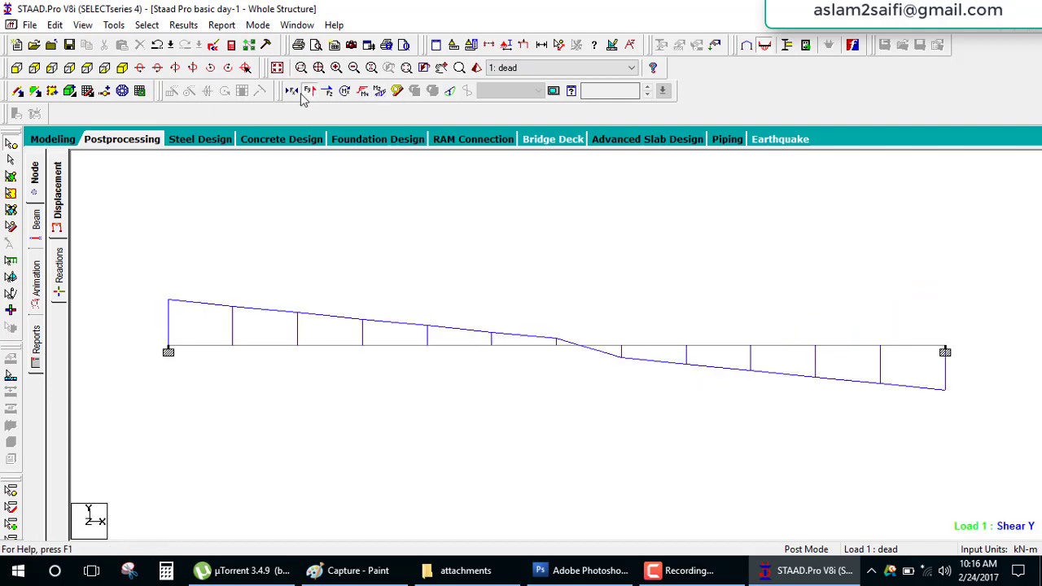
left_click(183, 24)
left_click(200, 269)
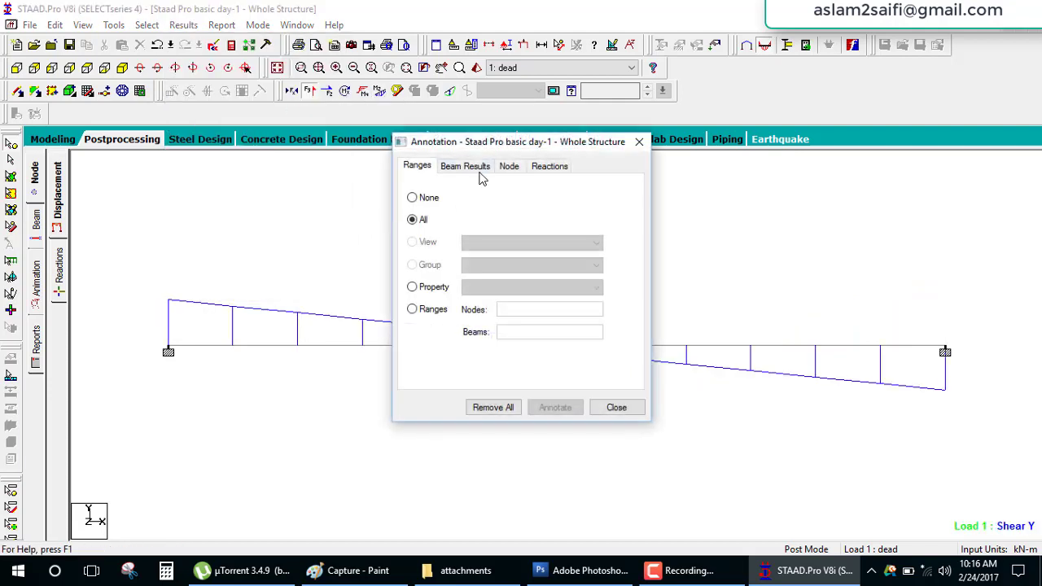
left_click(476, 168)
left_click(434, 209)
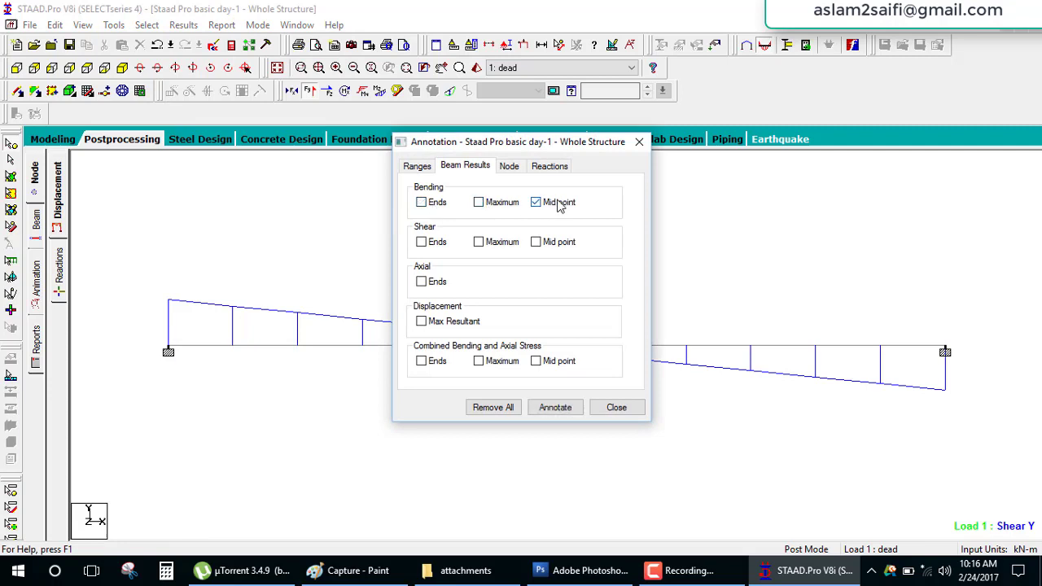
left_click(569, 243)
left_click(571, 409)
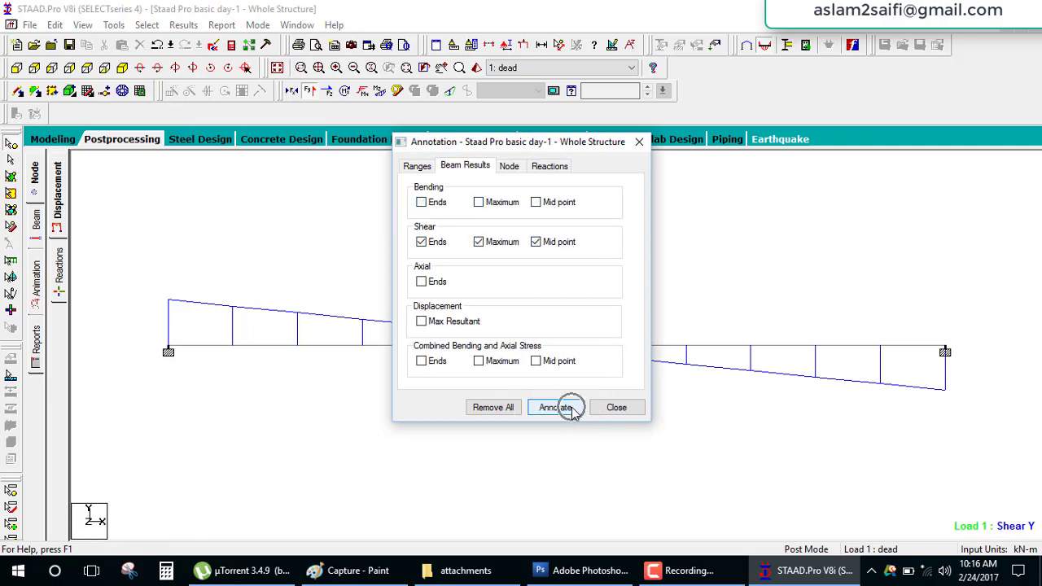
left_click(616, 408)
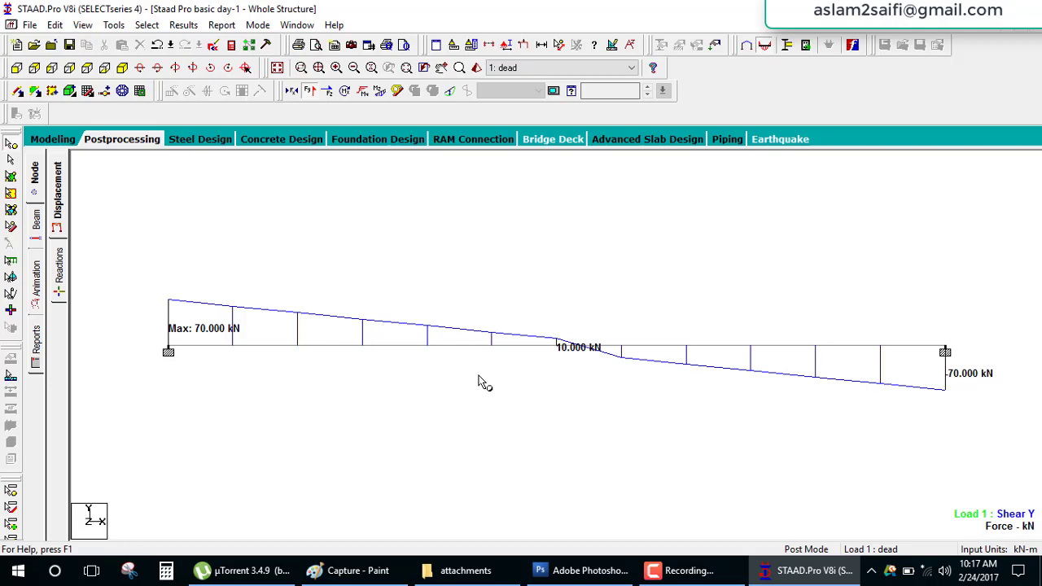
- Back in Modeling mode, view the fixed-end beam in a 3D rendered window, orbit it, then close it
left_click(54, 140)
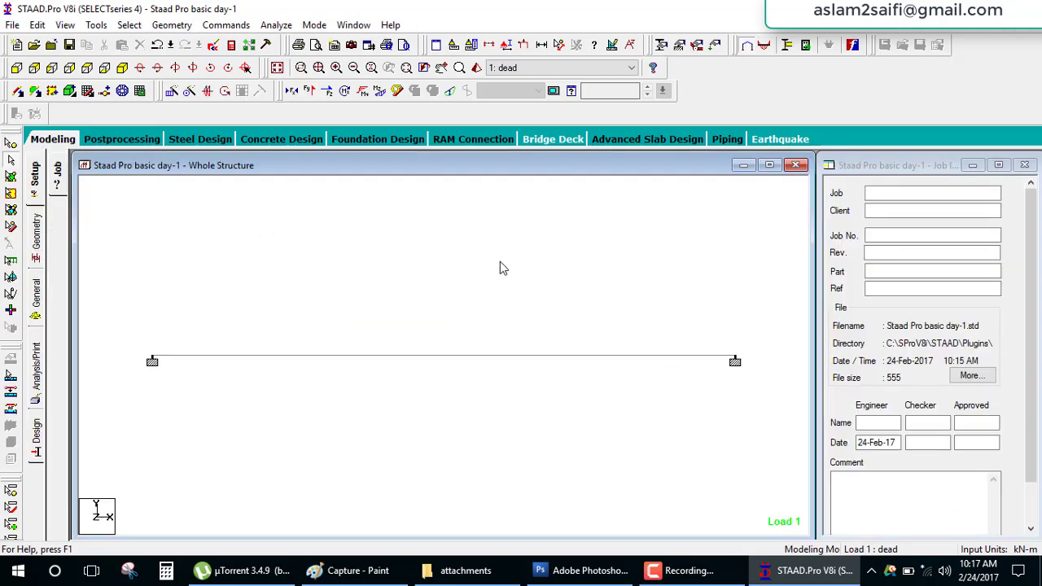
left_click(476, 68)
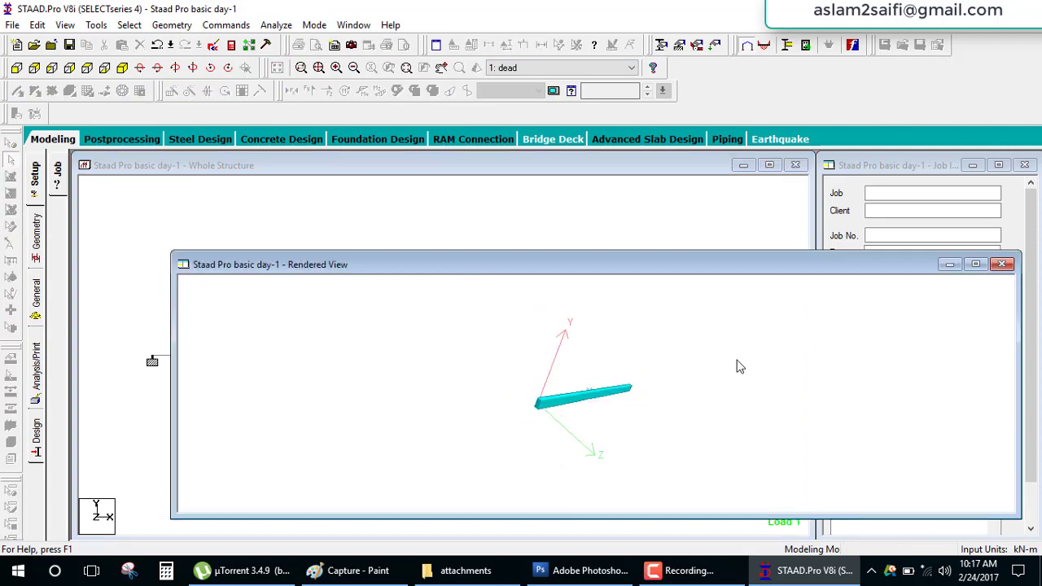
mouse_move(739, 366)
left_mouse_down()
mouse_move(779, 363)
mouse_move(665, 337)
left_mouse_up()
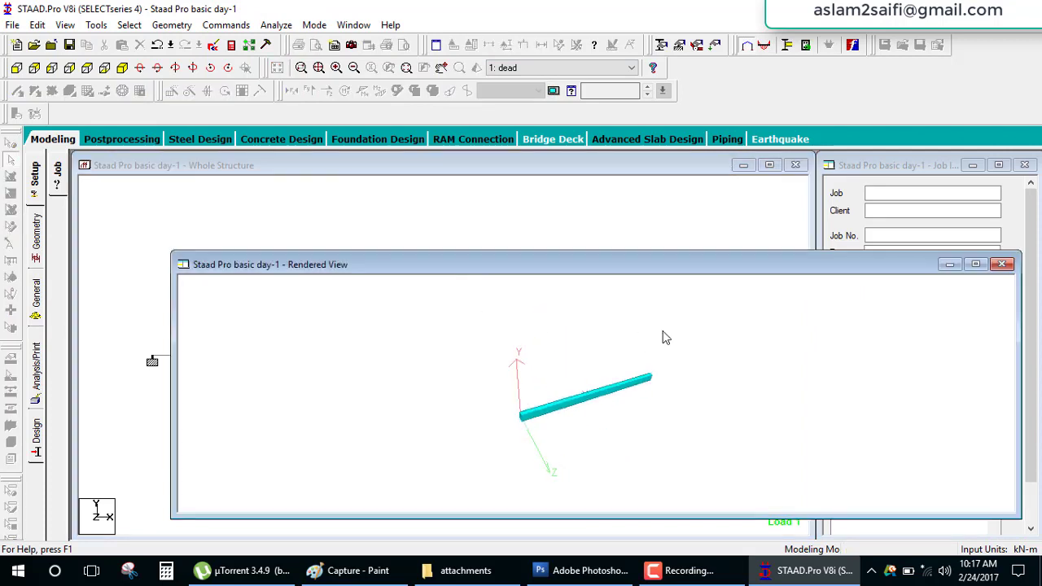
left_click(1004, 265)
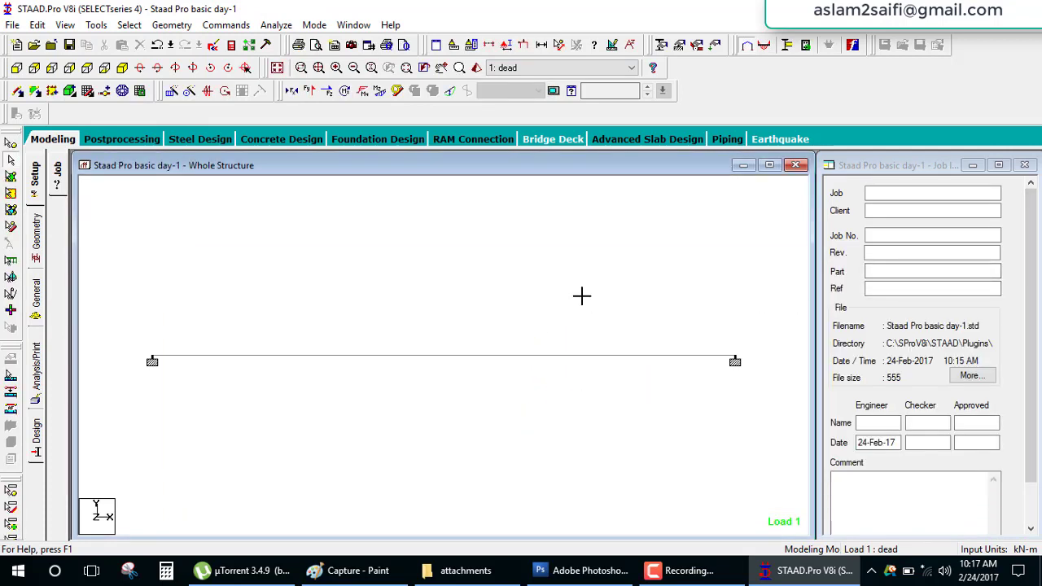